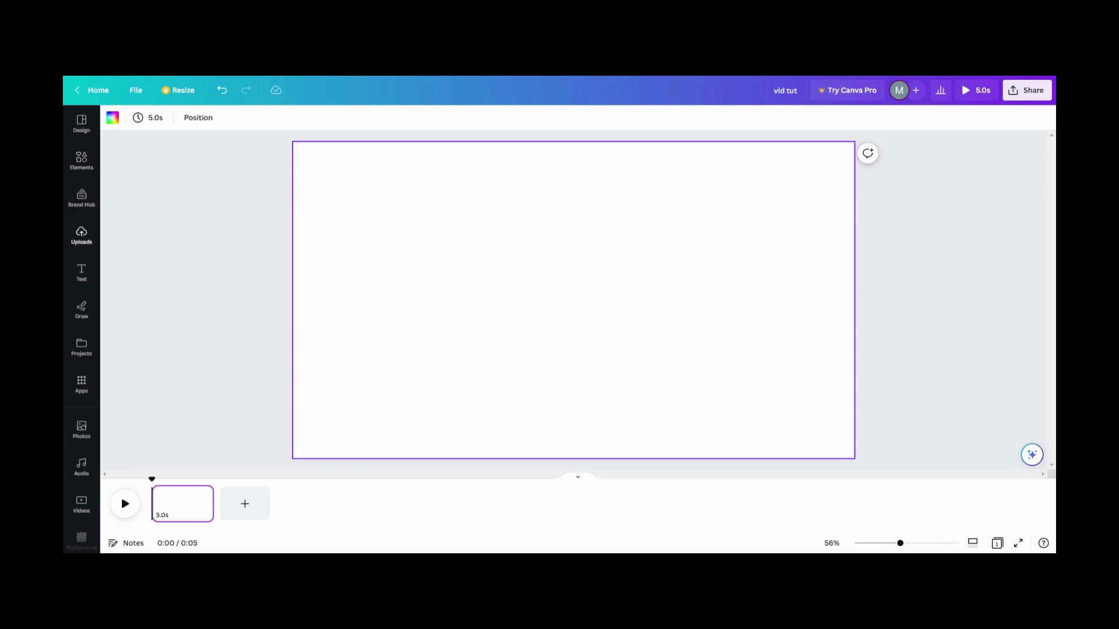
Add a heading reading 'one' and switch it to uppercase ONE
click(82, 274)
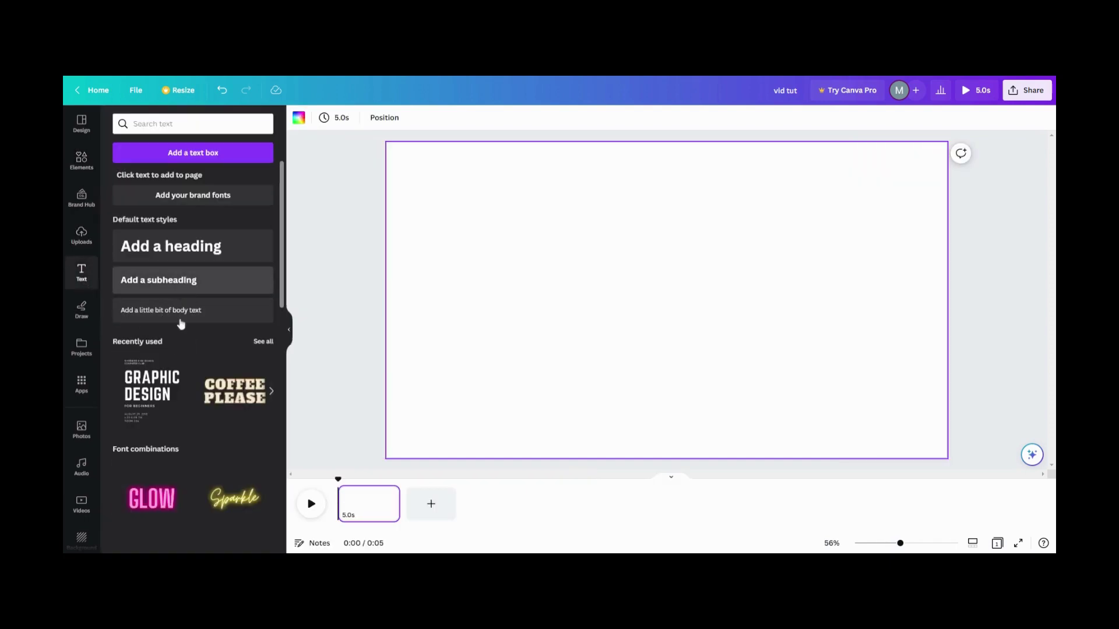
click(167, 248)
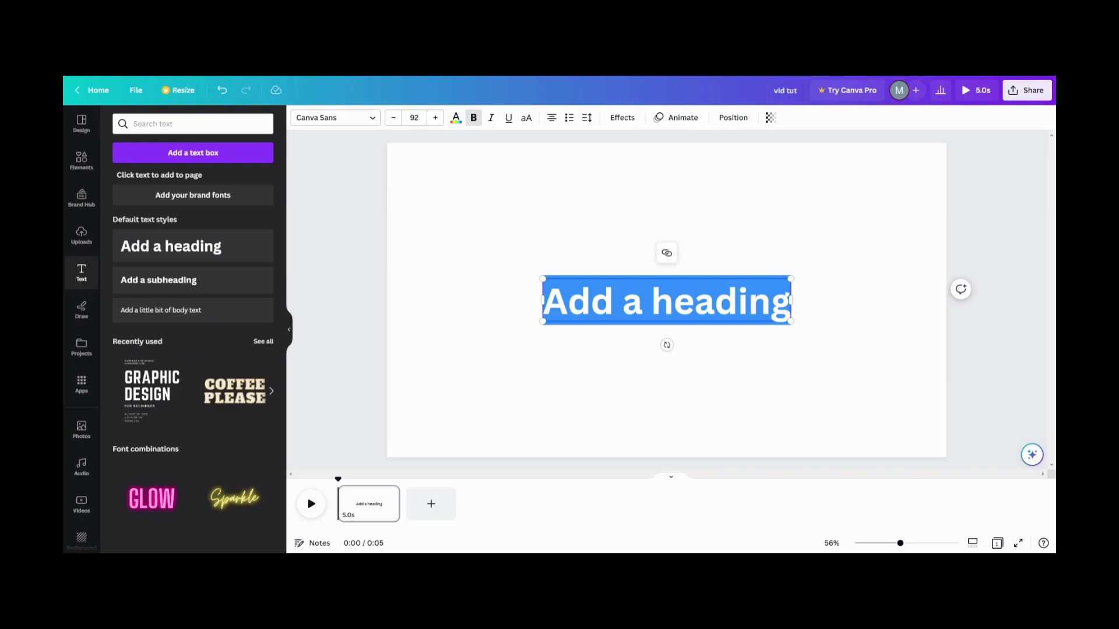
drag(790, 300, 543, 300)
text(one)
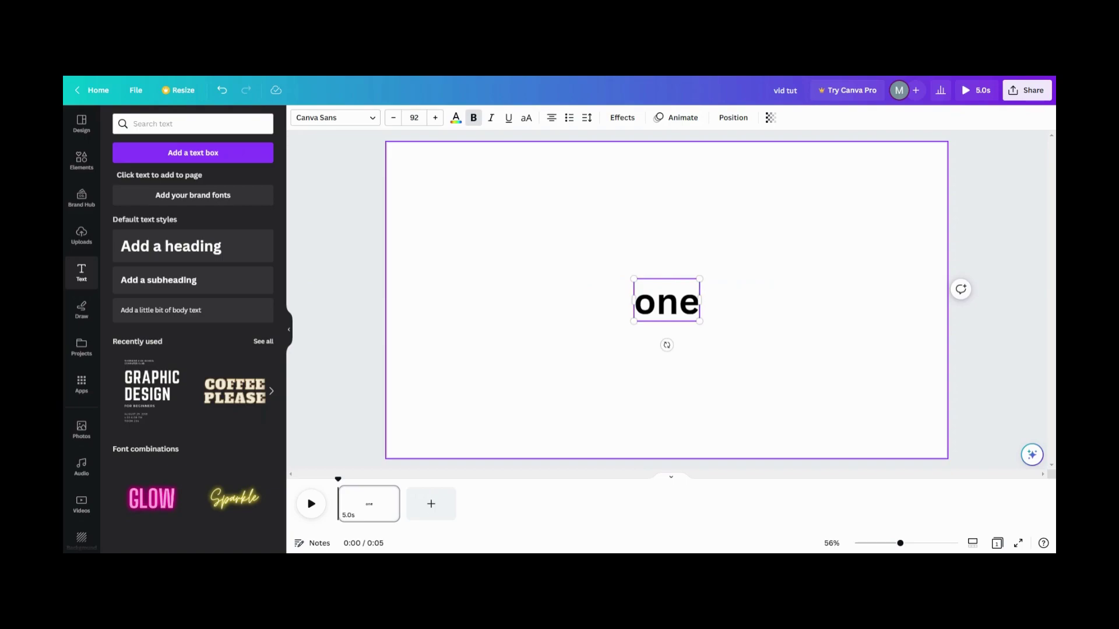
click(526, 118)
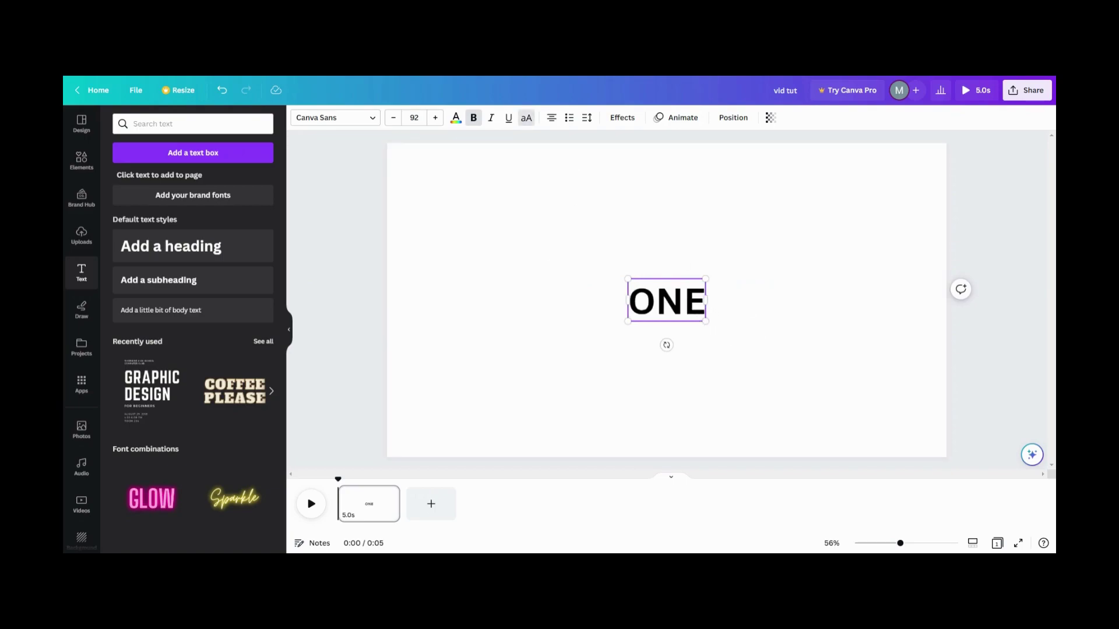
Make the ONE text white
drag(684, 300, 551, 177)
click(456, 118)
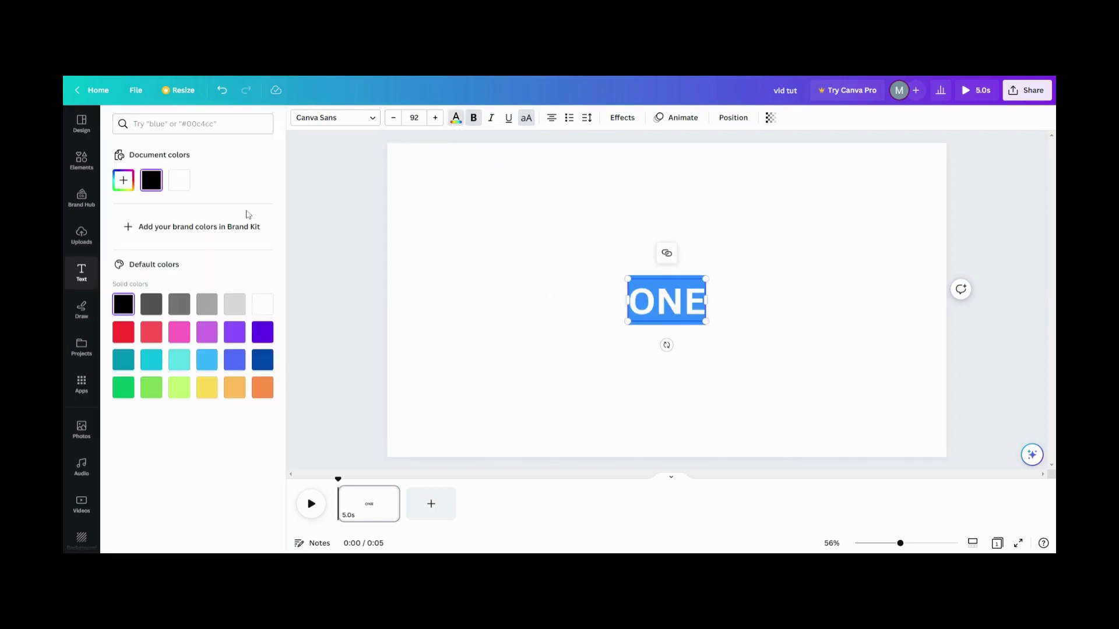
click(179, 180)
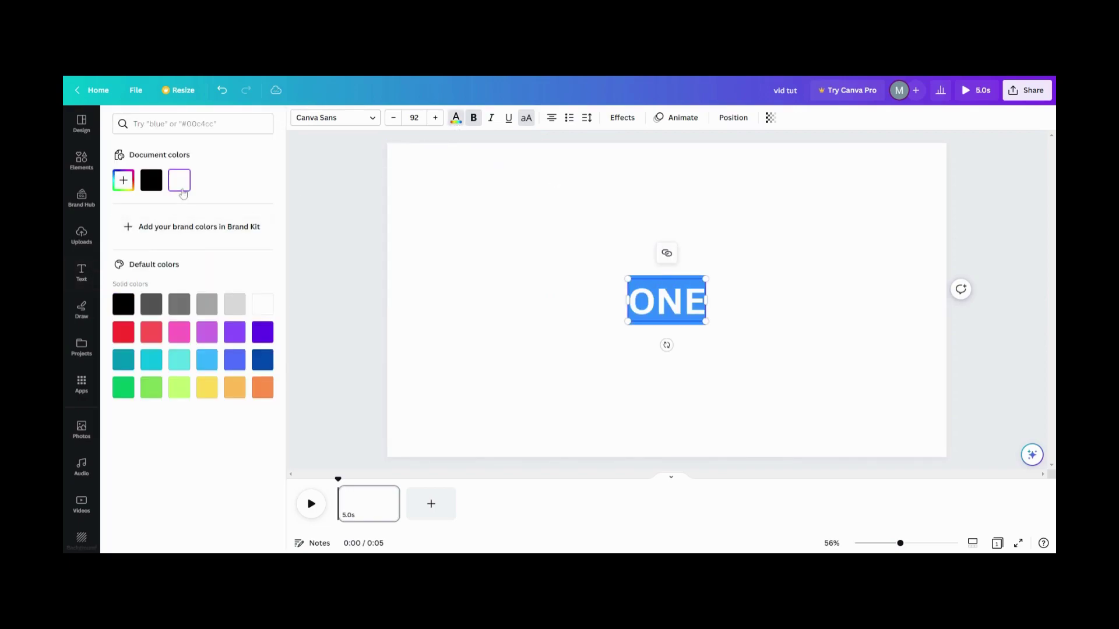
Set the page background to black and move ONE left of centre
click(540, 240)
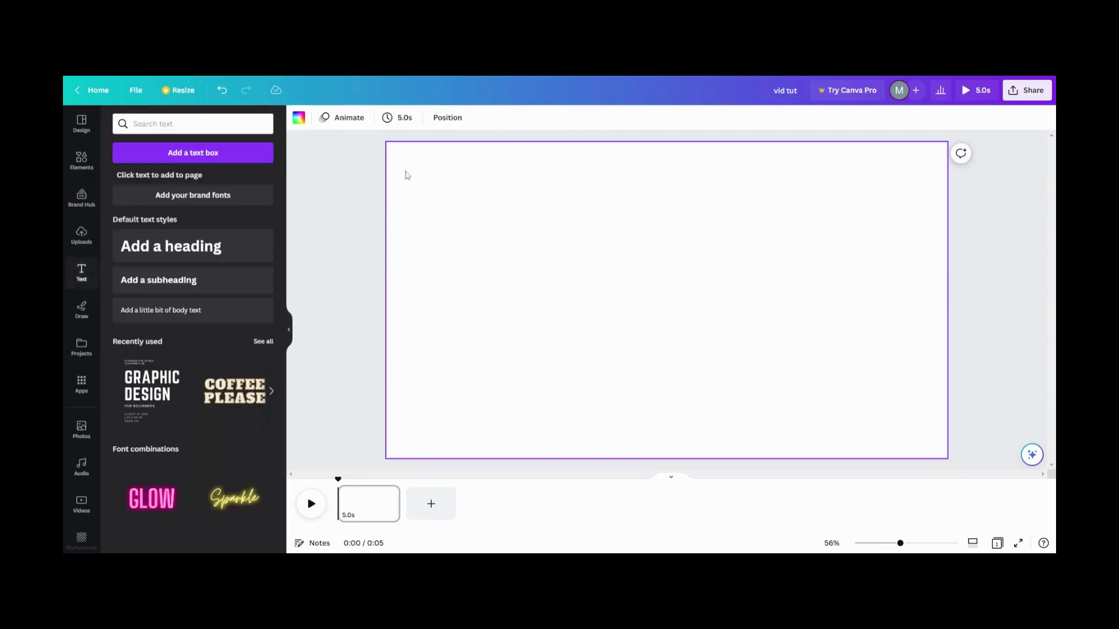
click(299, 119)
click(123, 303)
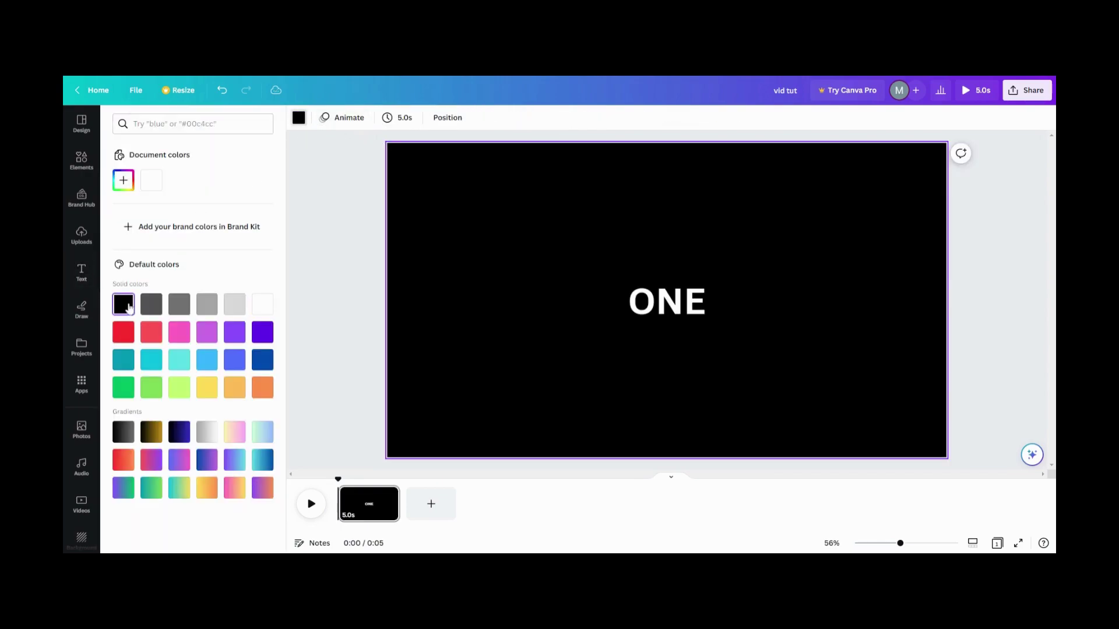
drag(663, 312, 556, 303)
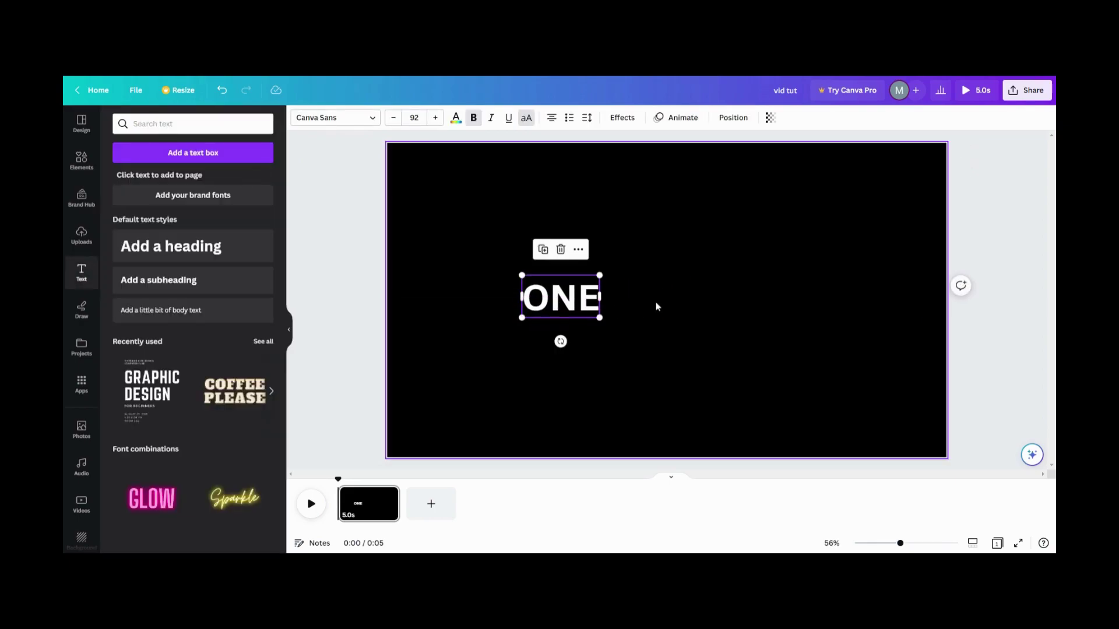
Duplicate ONE to its right and retype the copy as LOVE, JOY, WORLD PEACE, narrowed so it wraps
drag(552, 292, 645, 290)
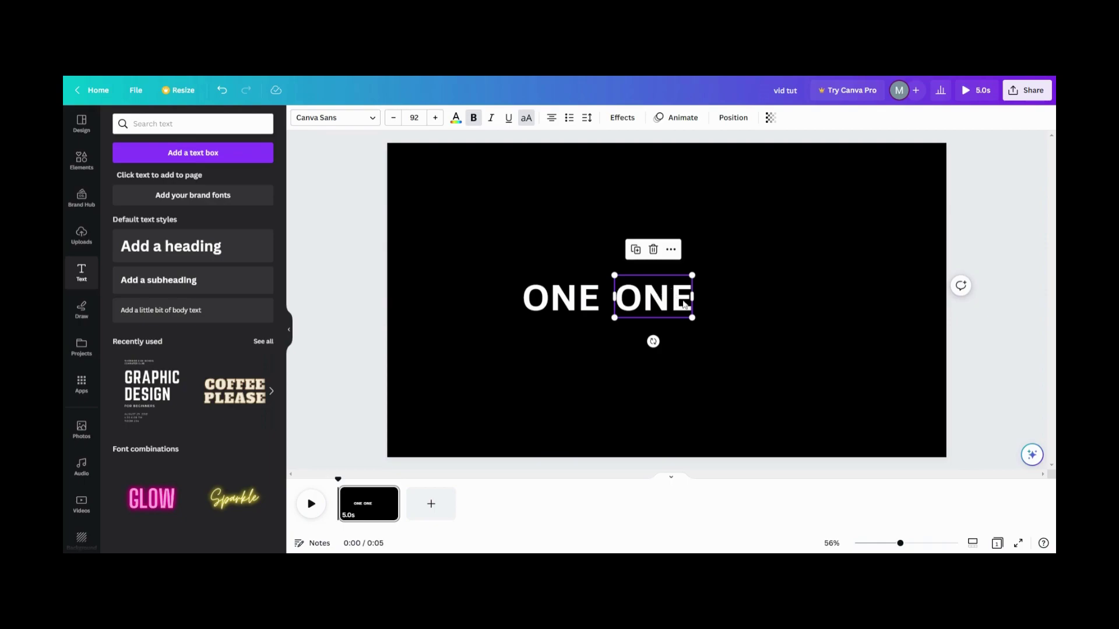
key(shift+Left)
key(shift+Left)
key(shift+Left)
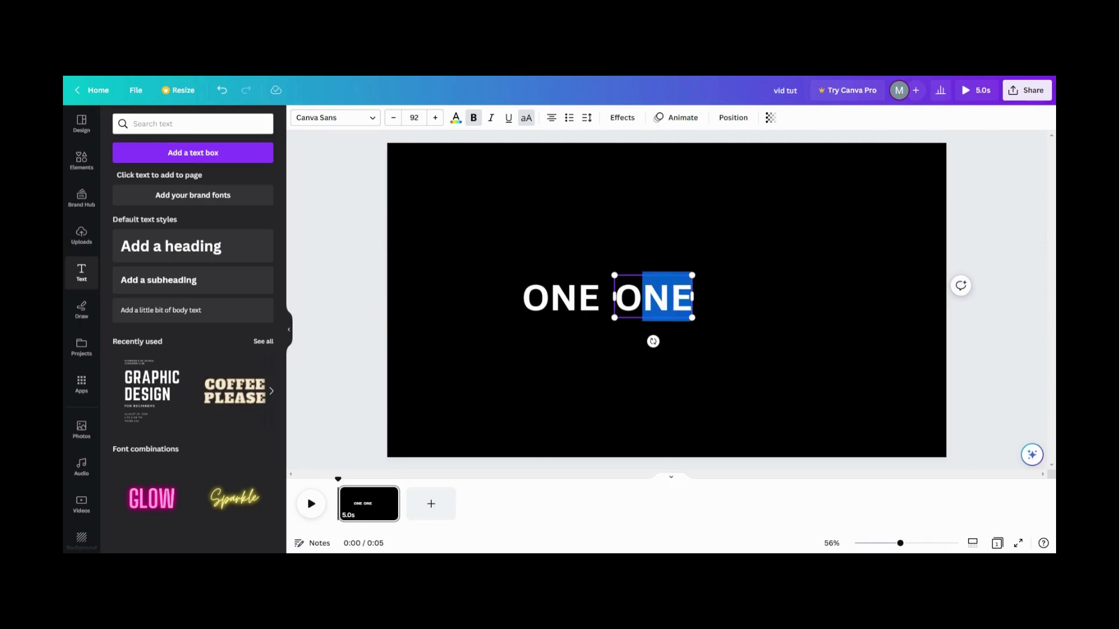
text(LOVE)
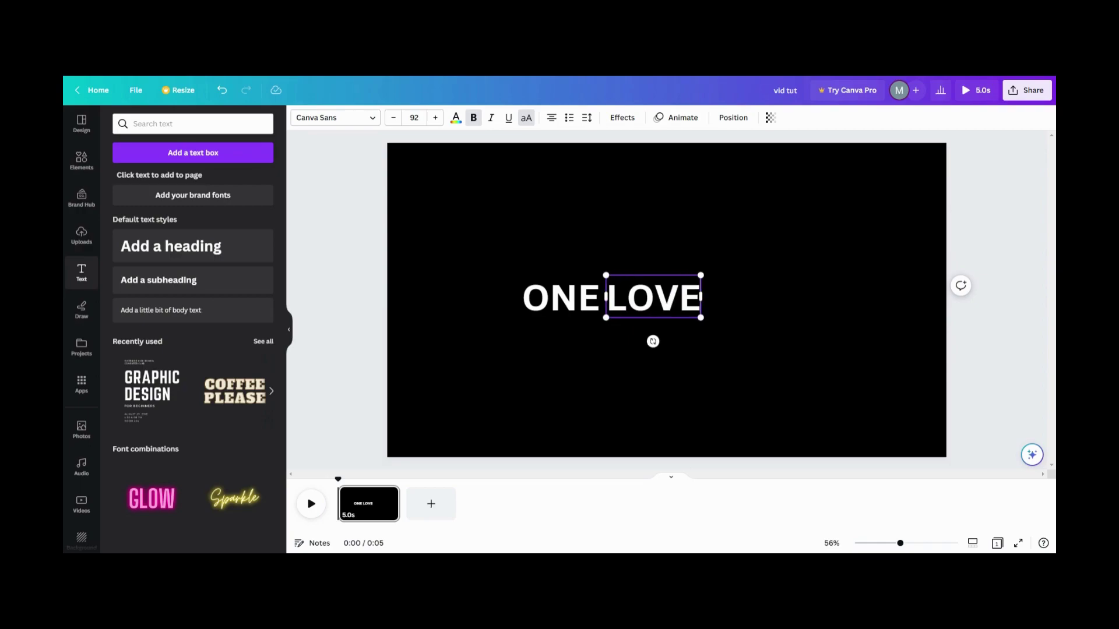
key(Return)
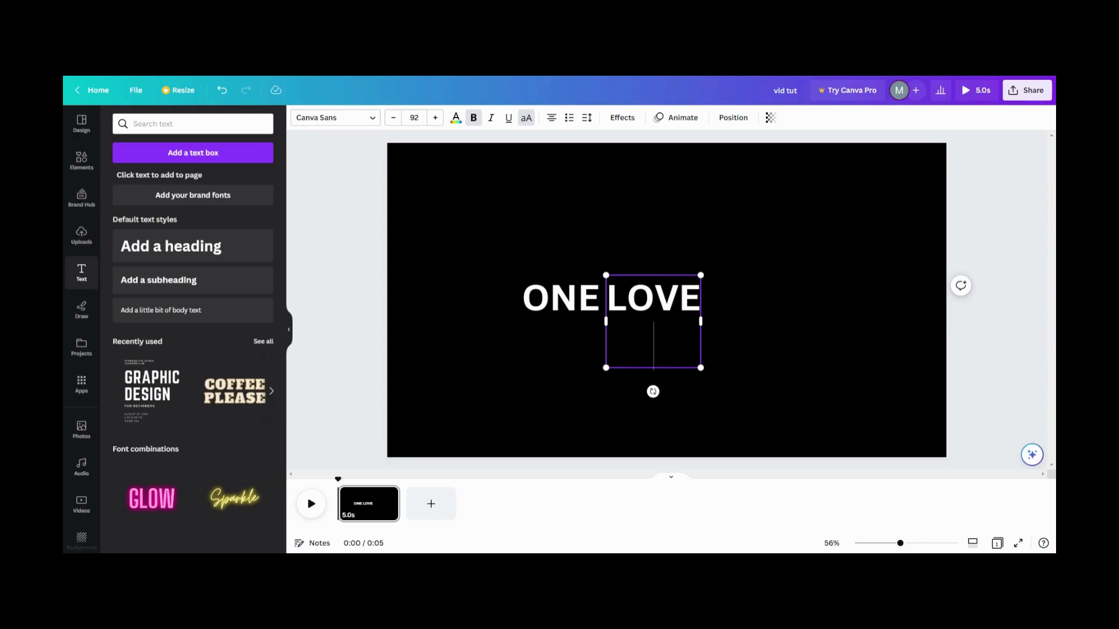
text(JOY)
key(Return)
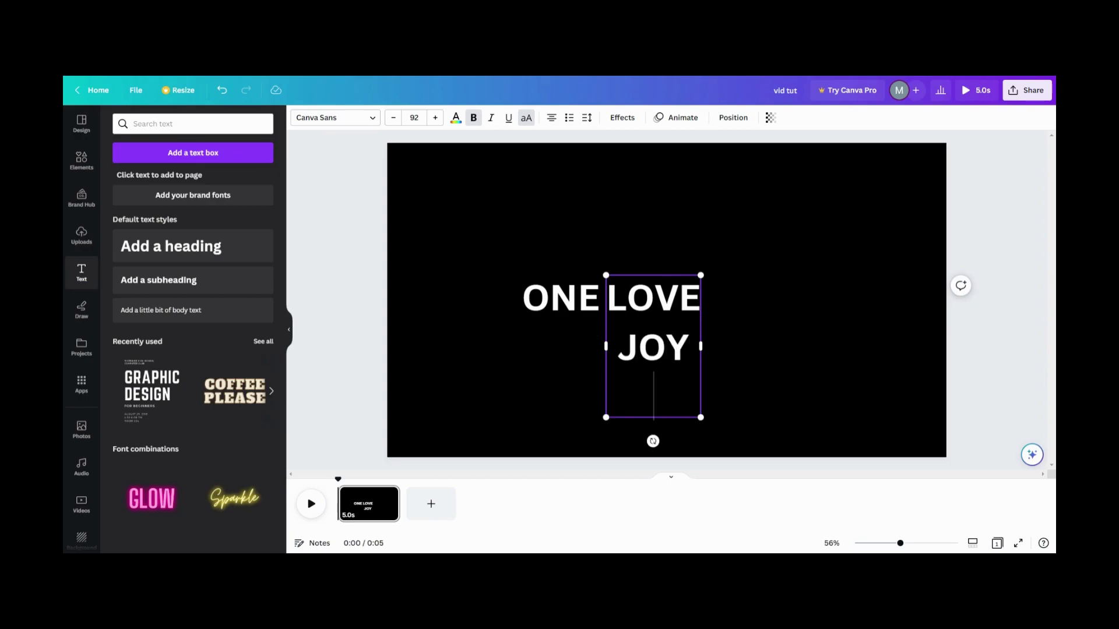
text(WORLD)
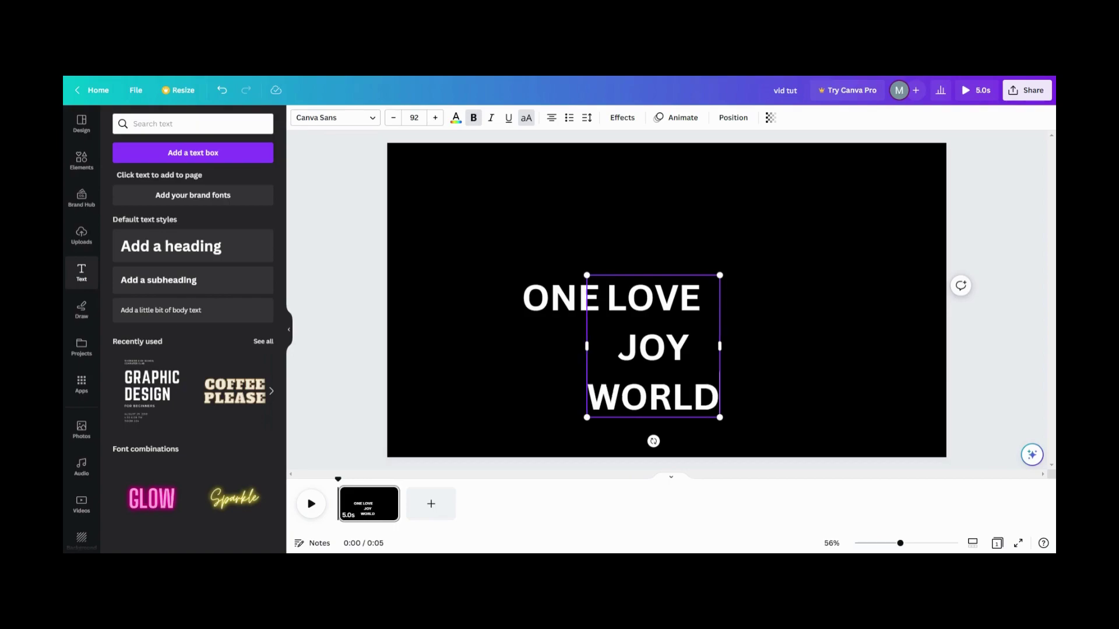
text( PEACE)
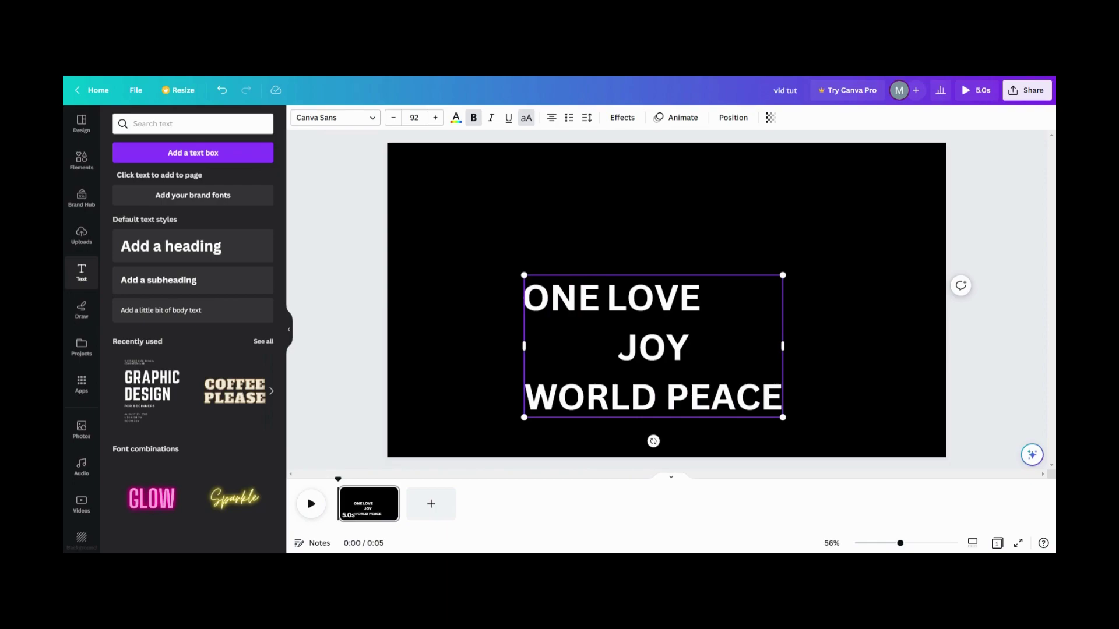
drag(524, 346, 582, 347)
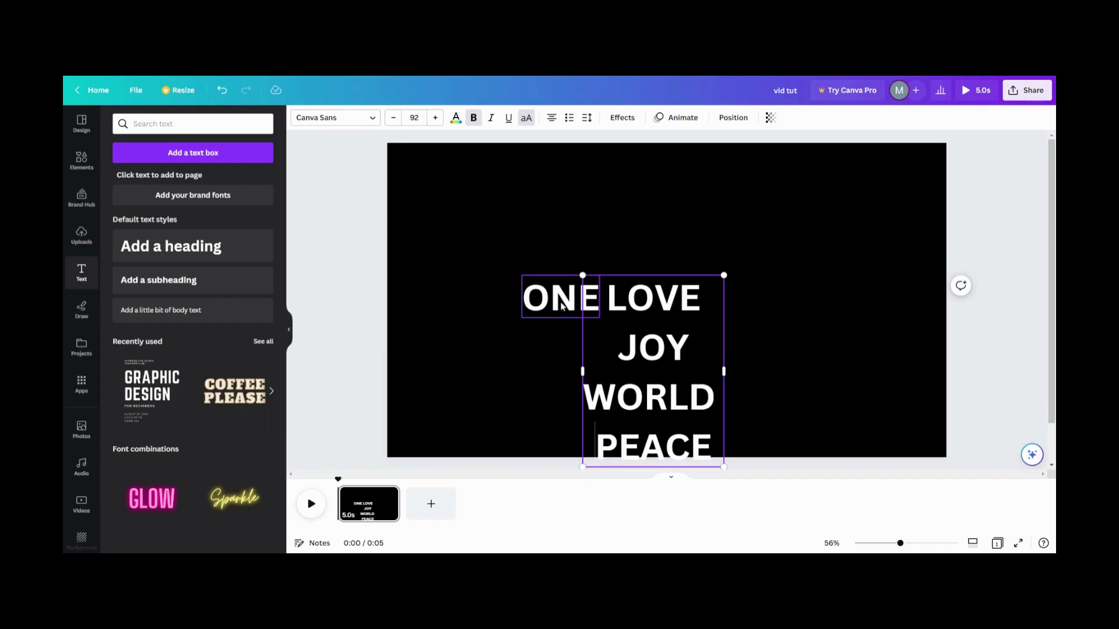
Add a white square from Elements beside ONE and resize it into a rectangle over LOVE
click(540, 329)
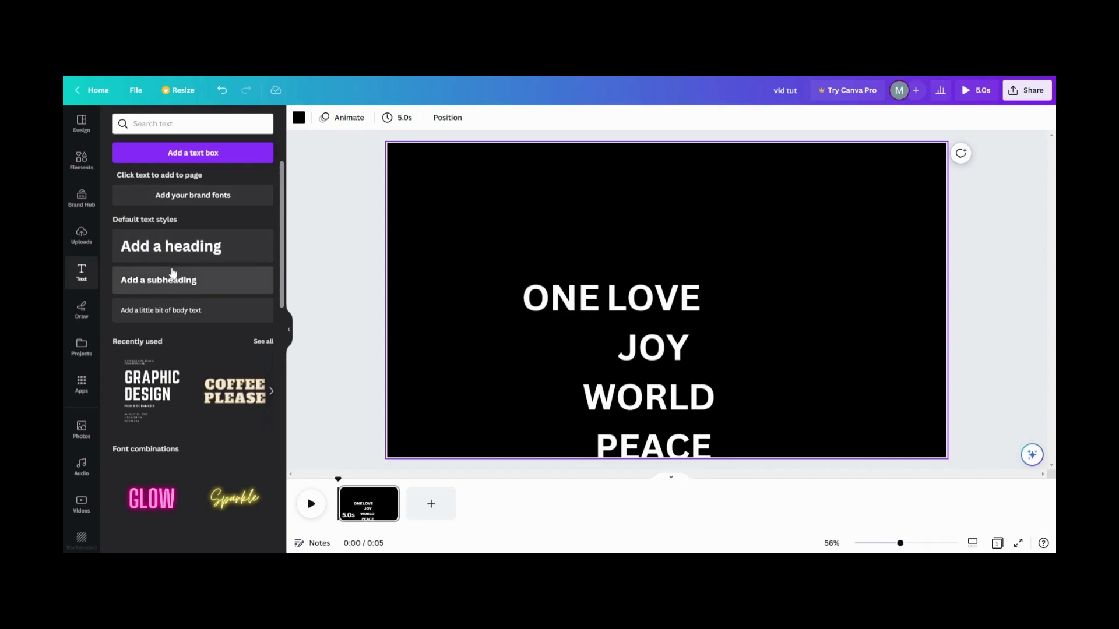
click(90, 169)
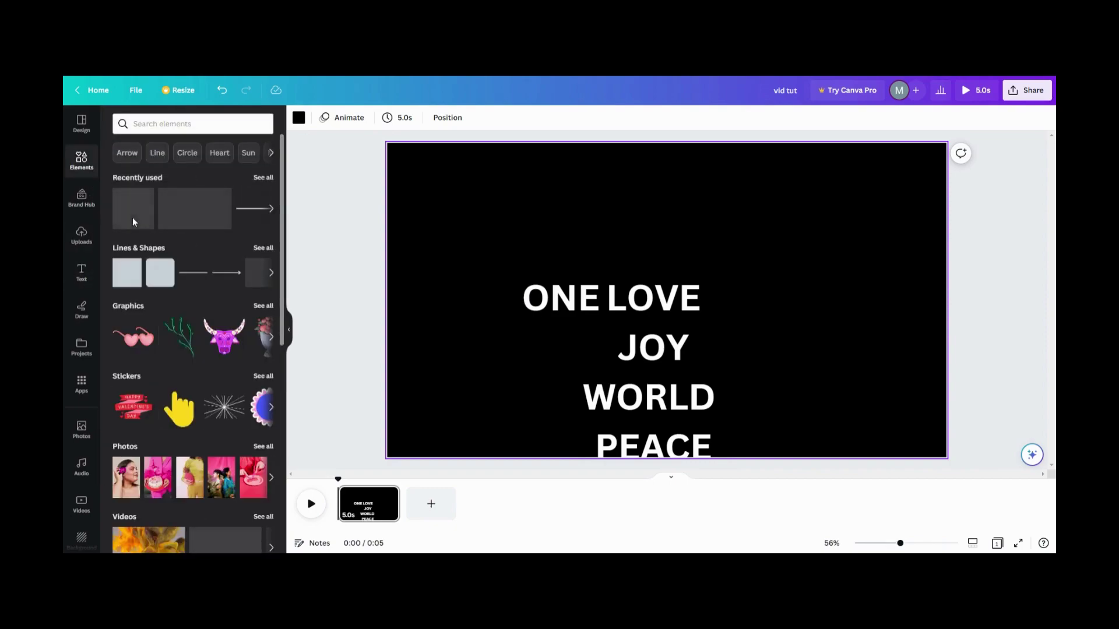
click(134, 222)
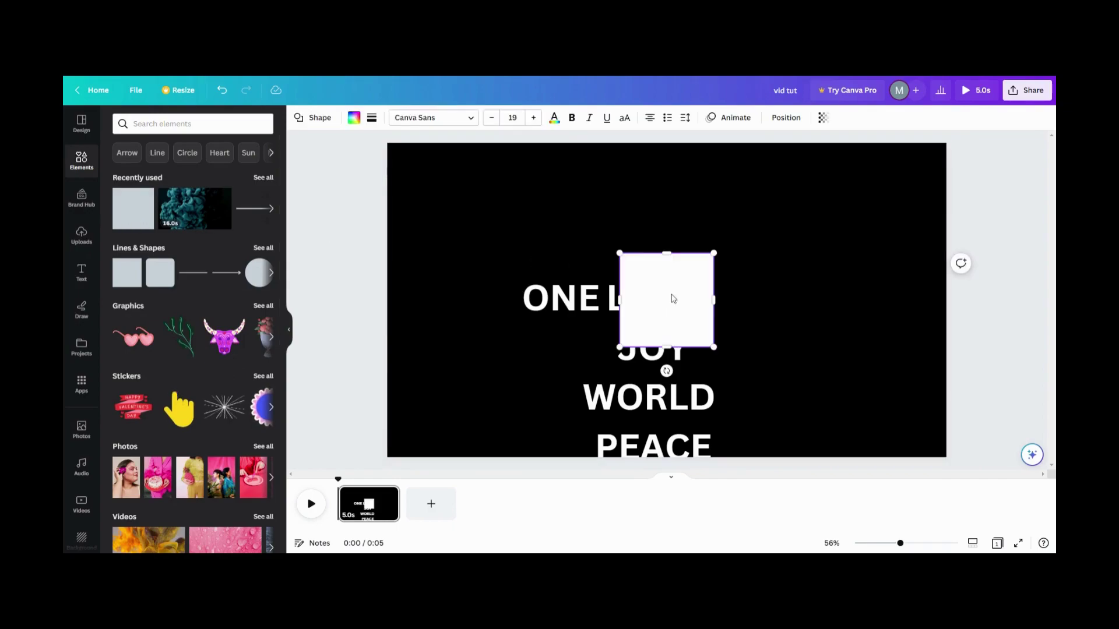
drag(667, 298, 649, 307)
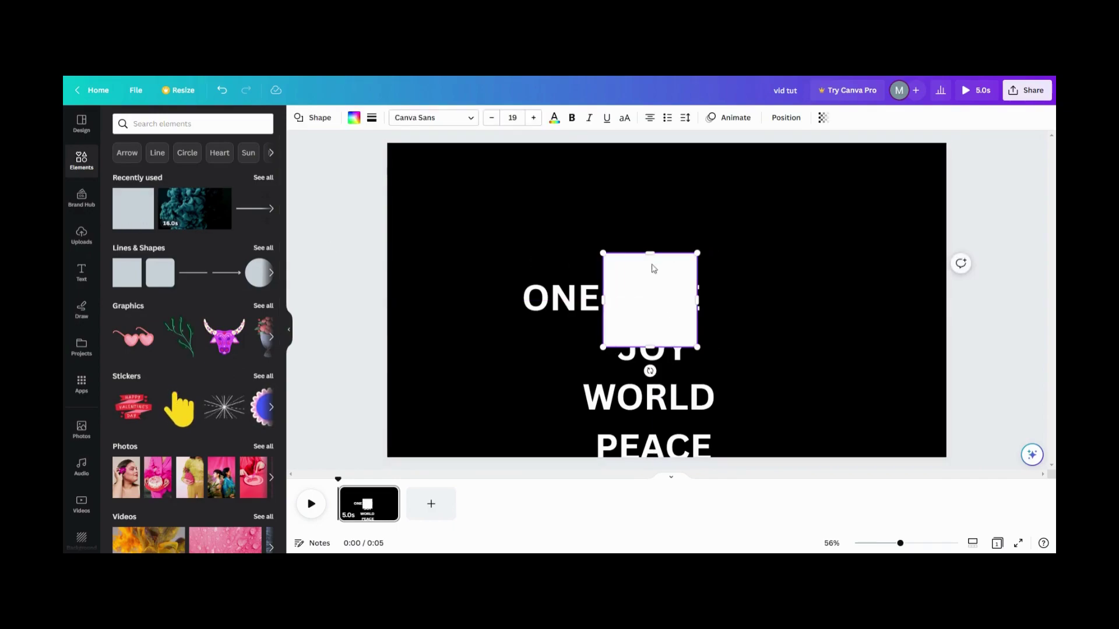
drag(651, 255, 650, 275)
drag(648, 347, 651, 318)
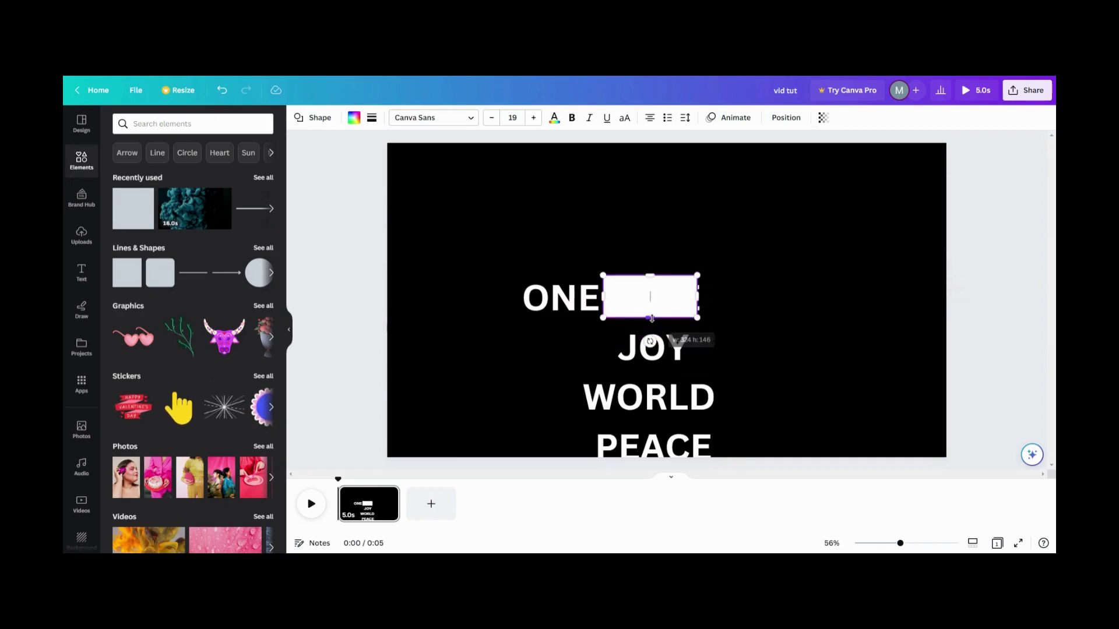
drag(651, 275, 650, 320)
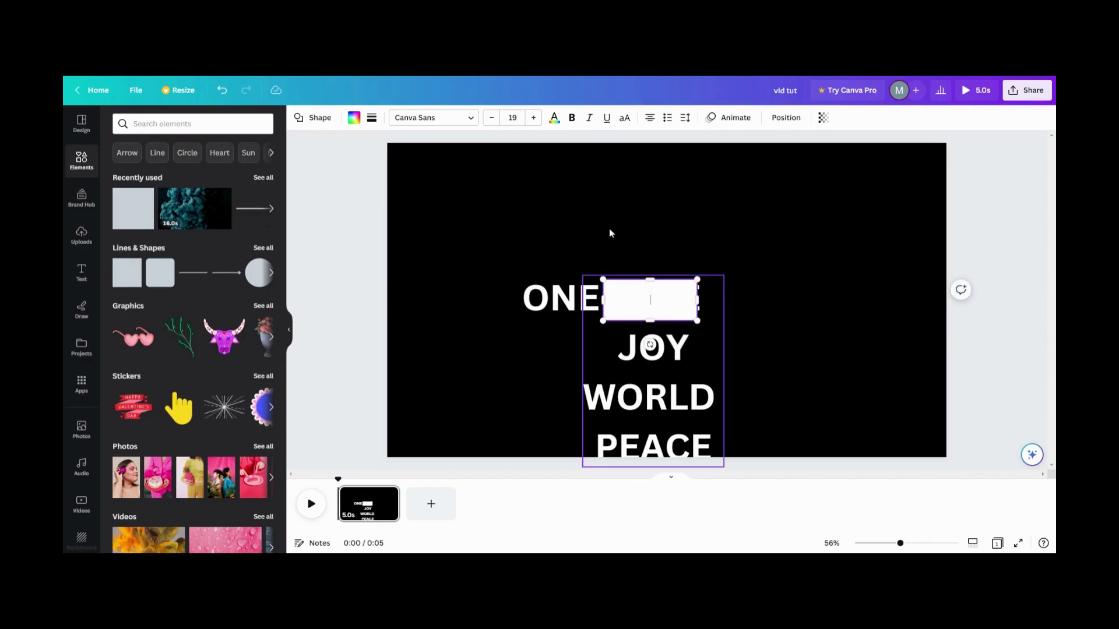
Try bullets and spacing on the word list, then undo the bullets
click(668, 361)
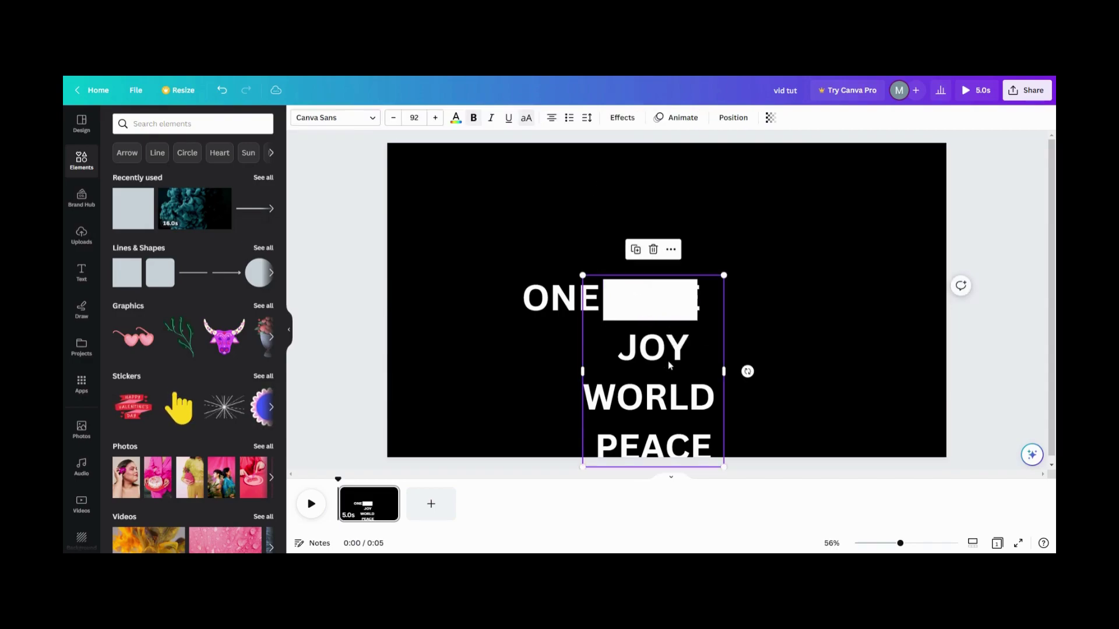
click(569, 120)
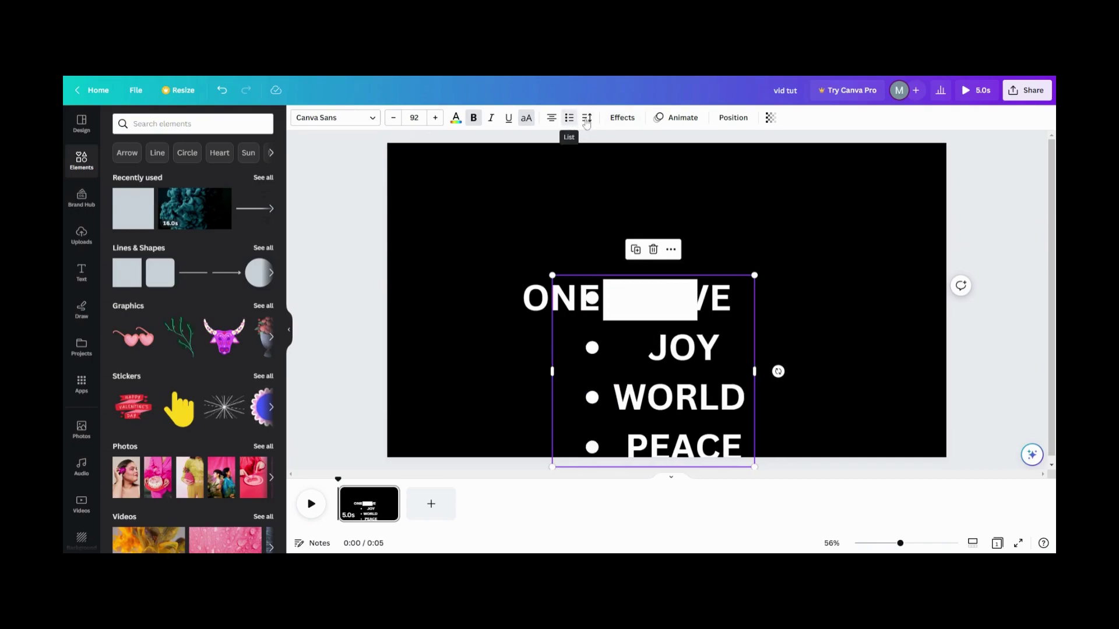
click(586, 118)
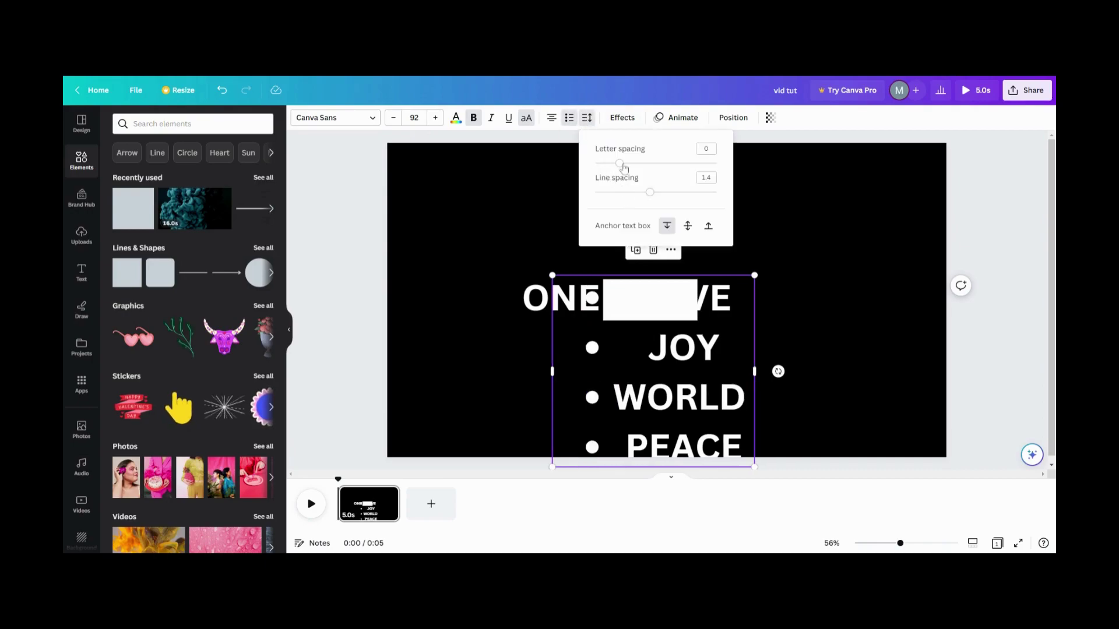
click(748, 169)
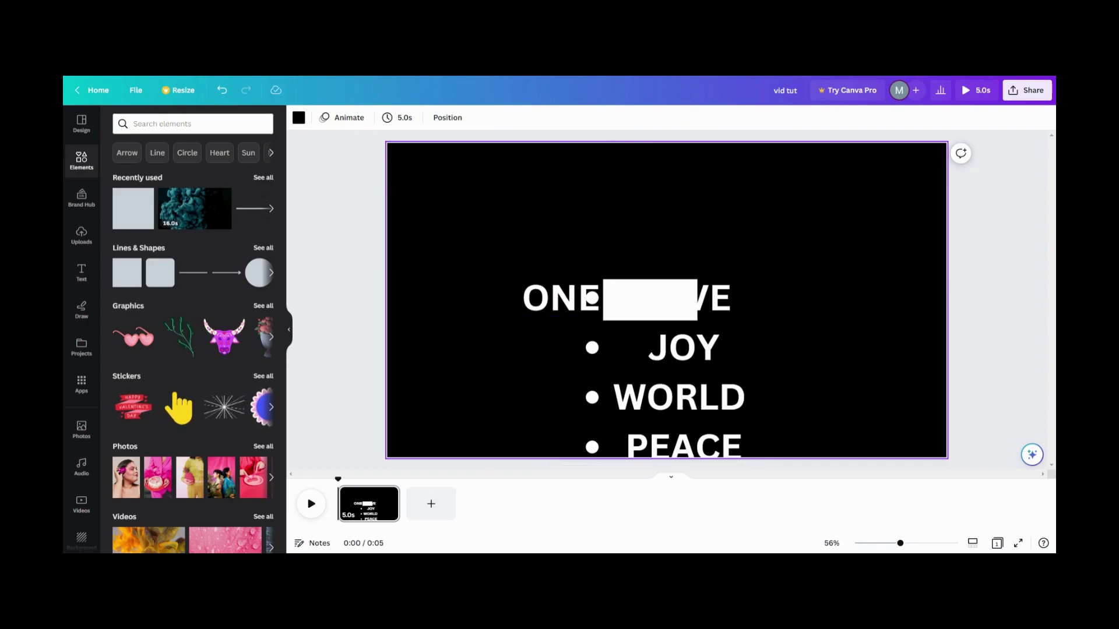
click(222, 92)
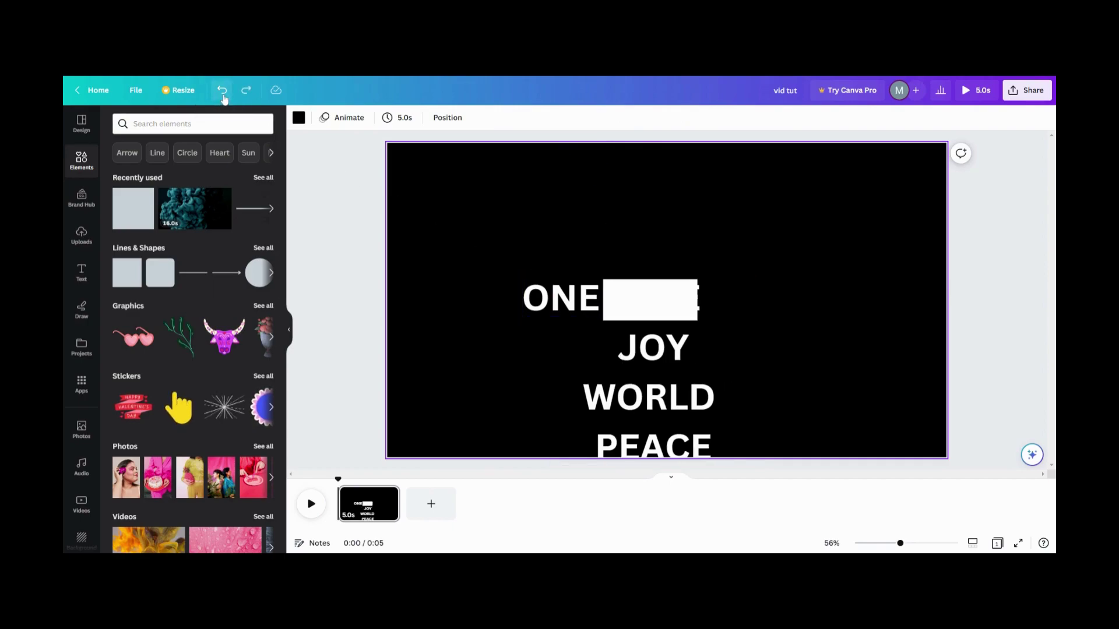
Left-align JOY, WORLD, PEACE and move the block right under the white box
click(632, 342)
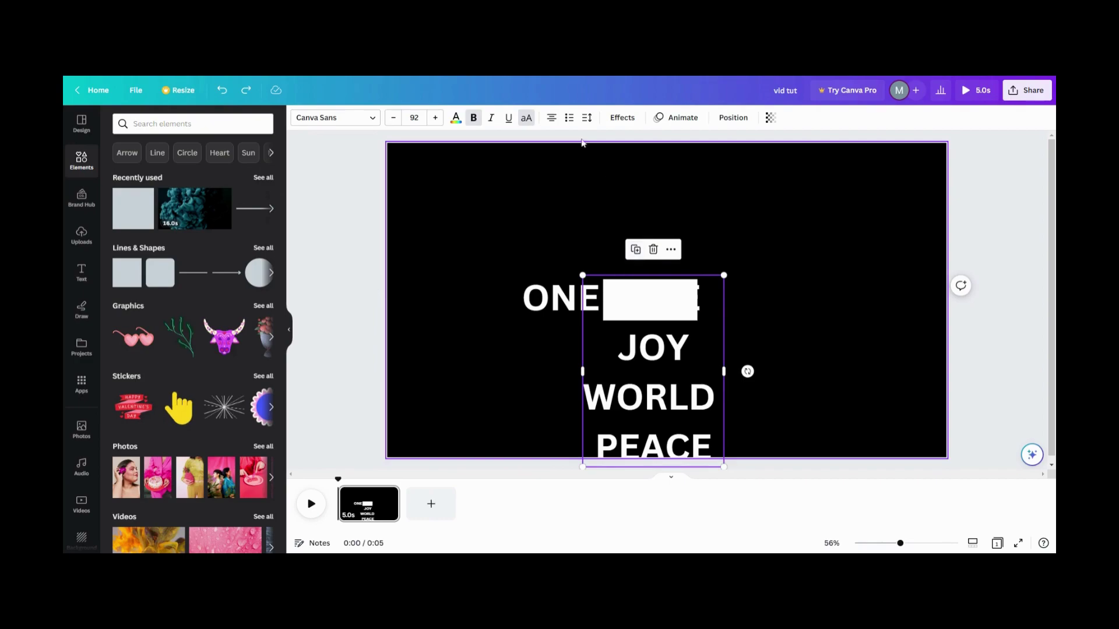
click(586, 118)
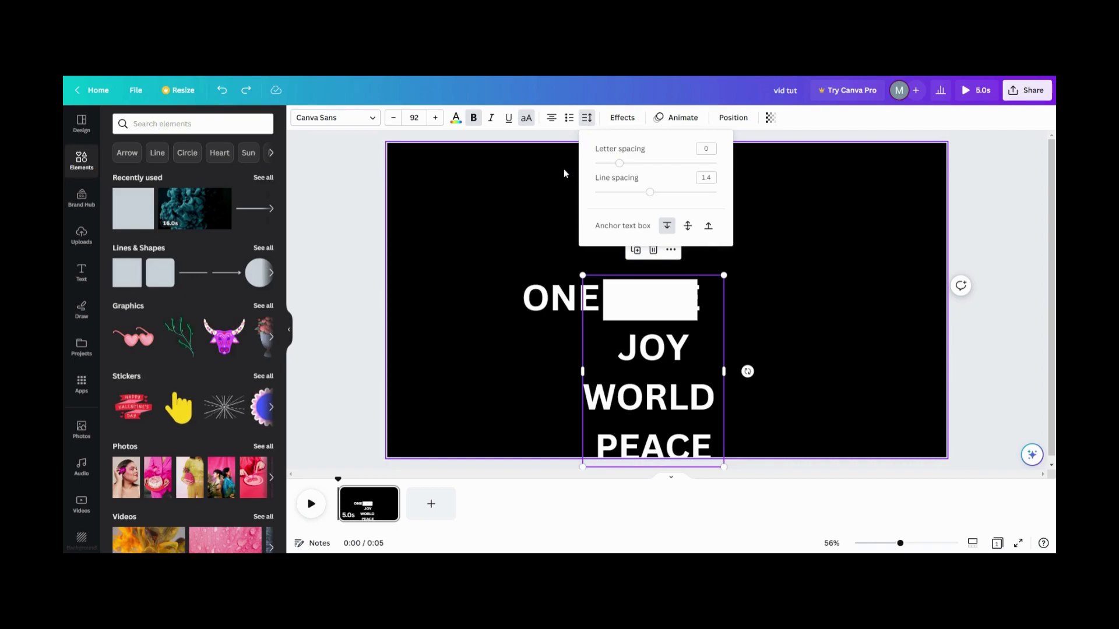
click(551, 119)
click(551, 120)
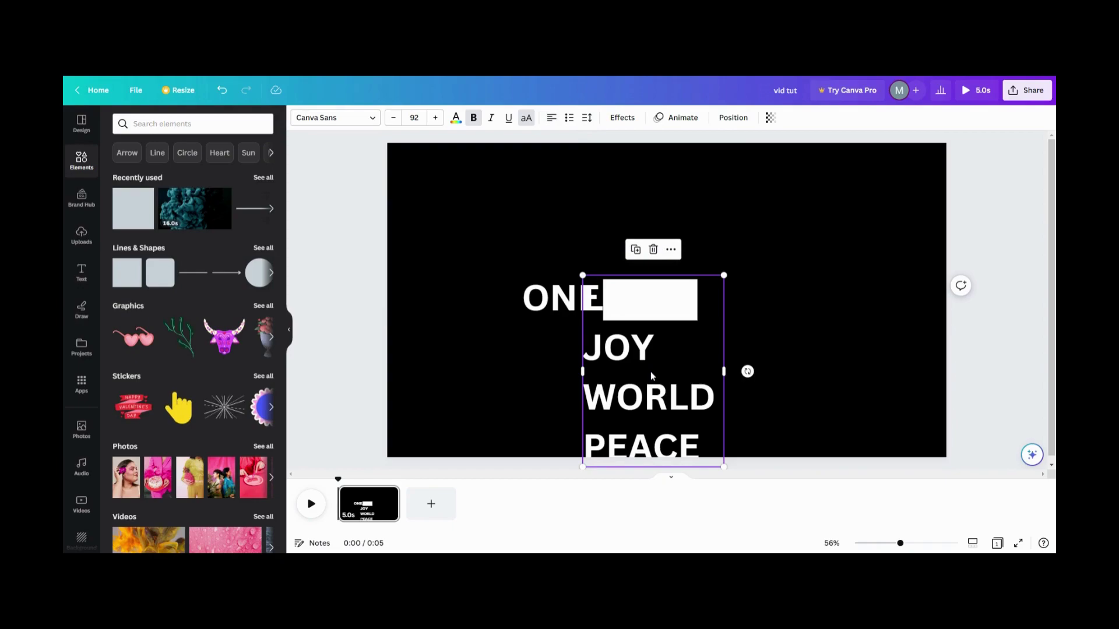
drag(650, 372, 664, 374)
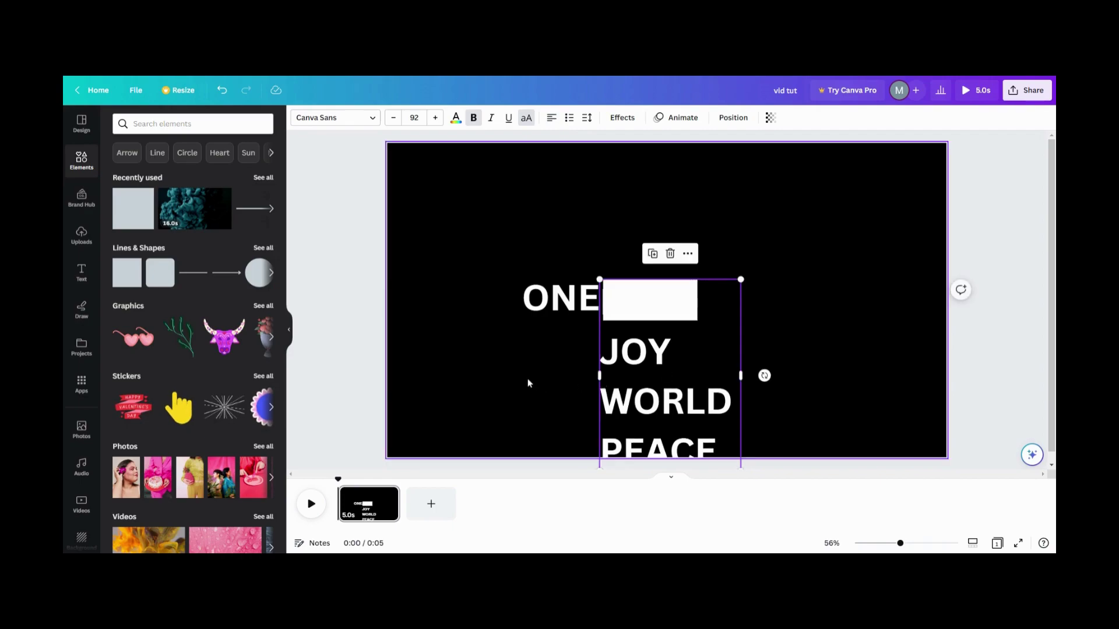
click(568, 380)
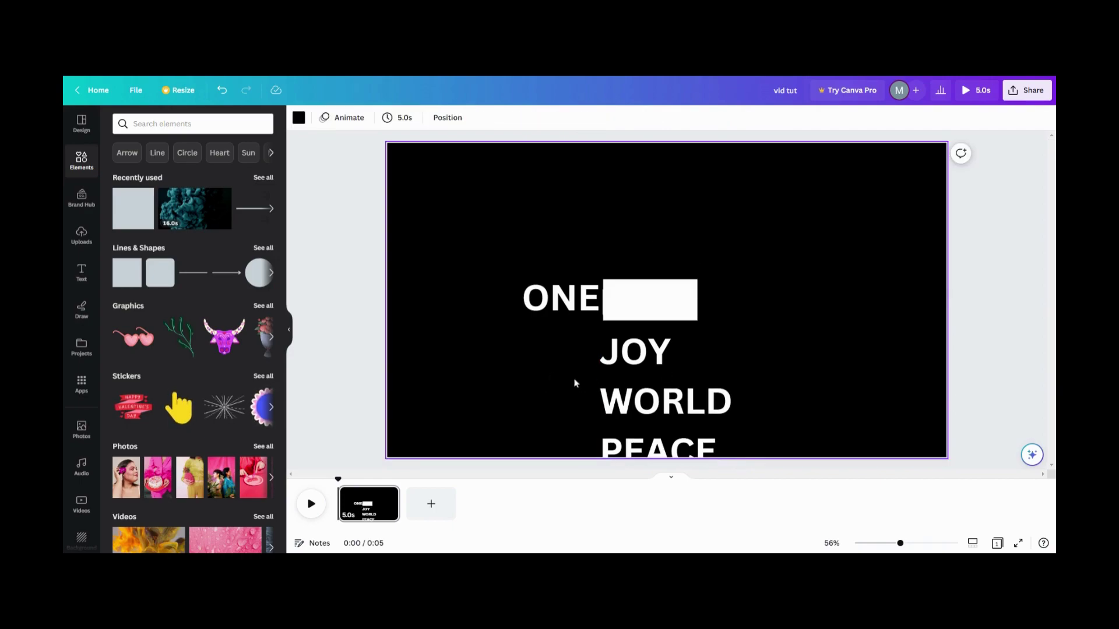
Line up the white box with the word list, then widen the box to the right
click(639, 305)
drag(639, 305, 636, 305)
click(648, 375)
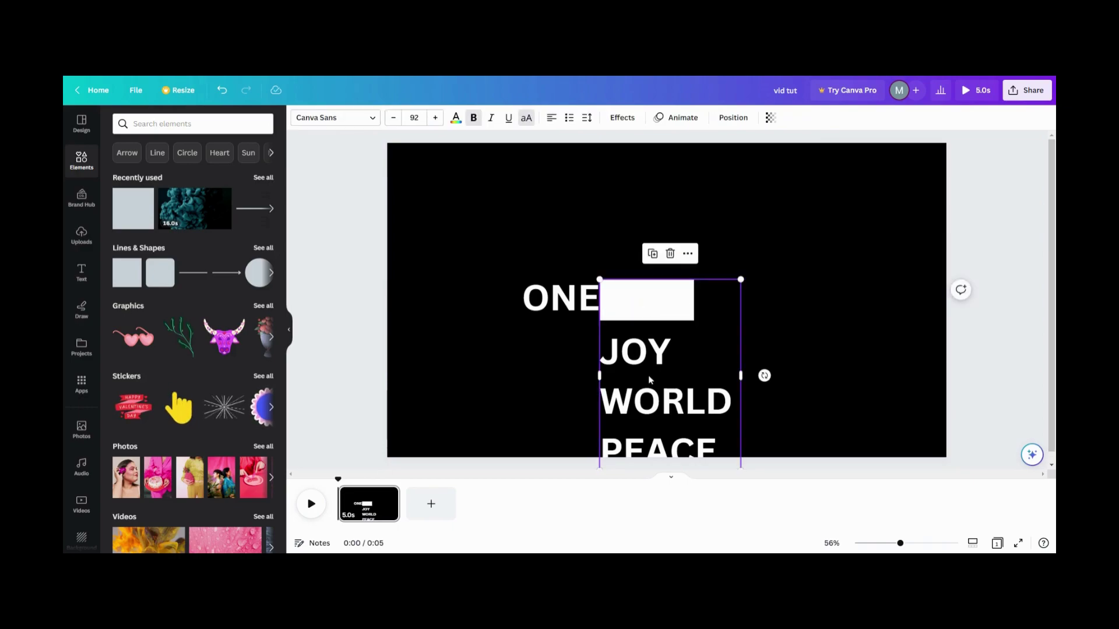
drag(648, 375, 649, 371)
click(669, 309)
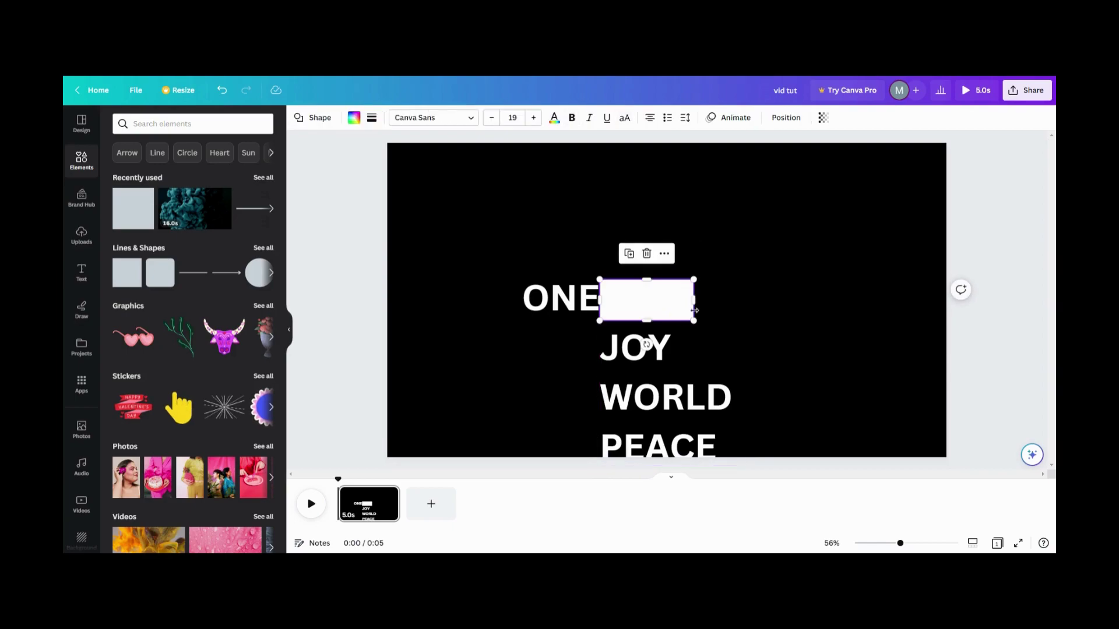
drag(694, 303, 744, 307)
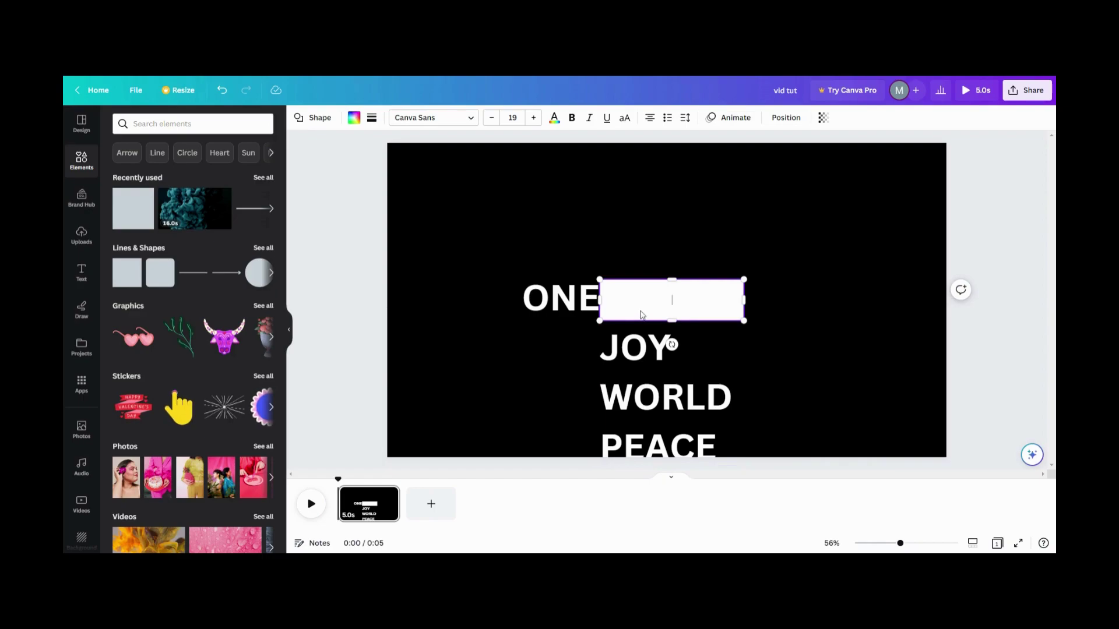
Fill the box with the light green-to-blue gradient
click(353, 119)
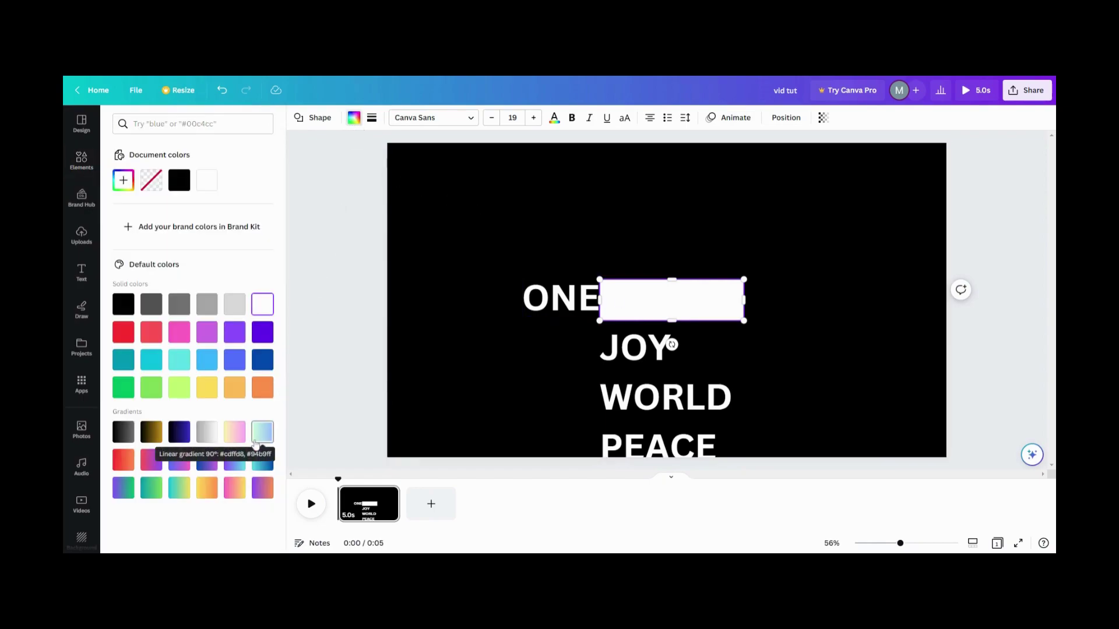
click(257, 441)
click(478, 402)
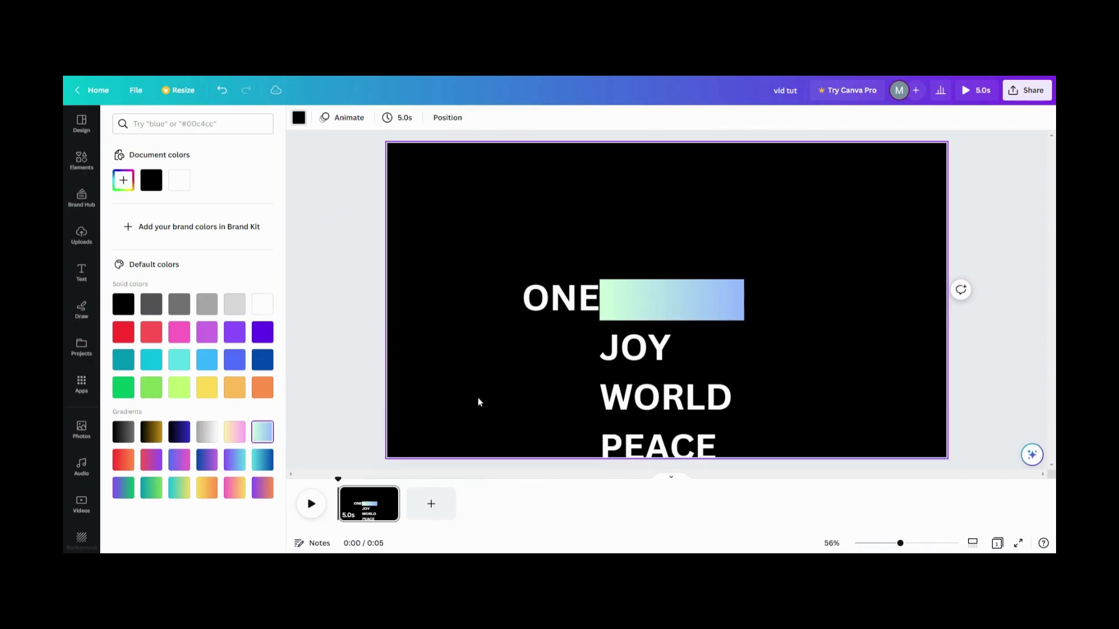
Send the gradient box to the back so LOVE shows on top
click(705, 296)
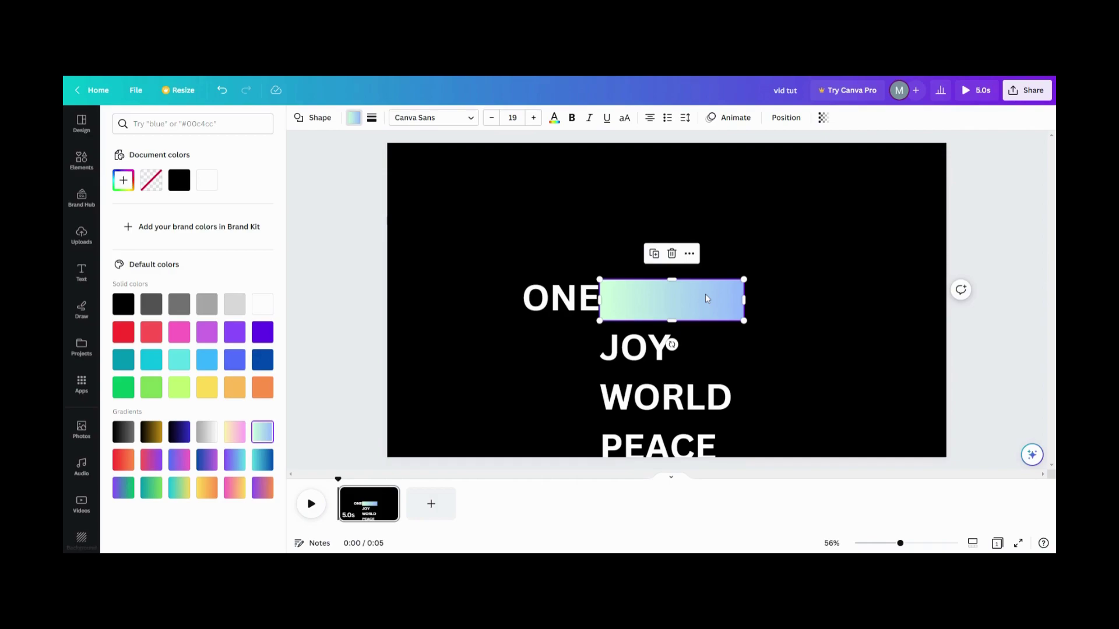
right_click(706, 298)
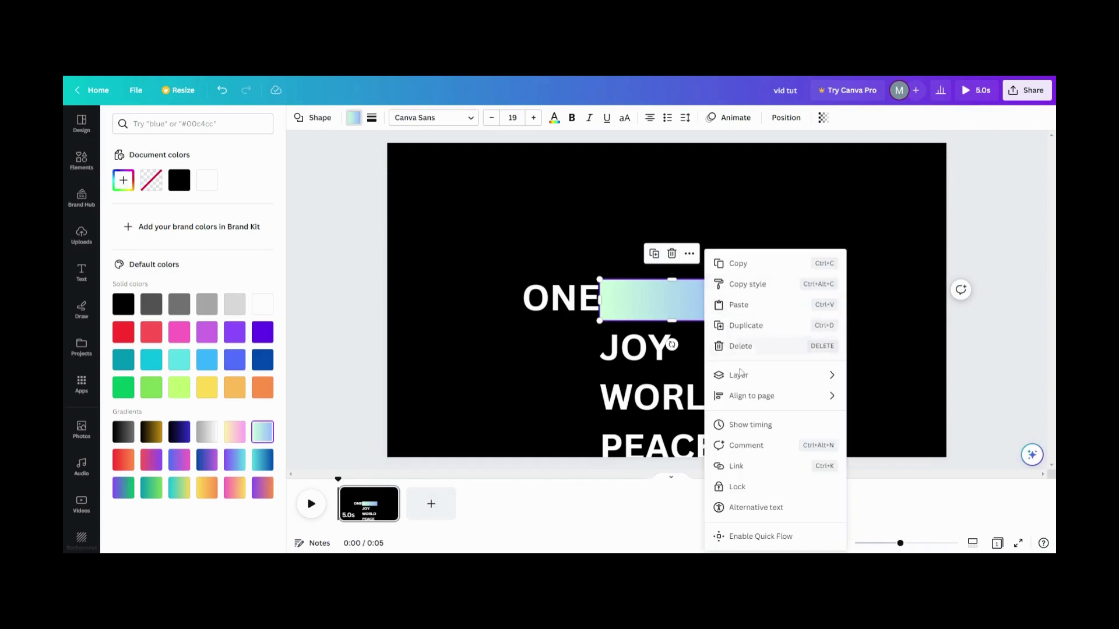
mouse_move(742, 384)
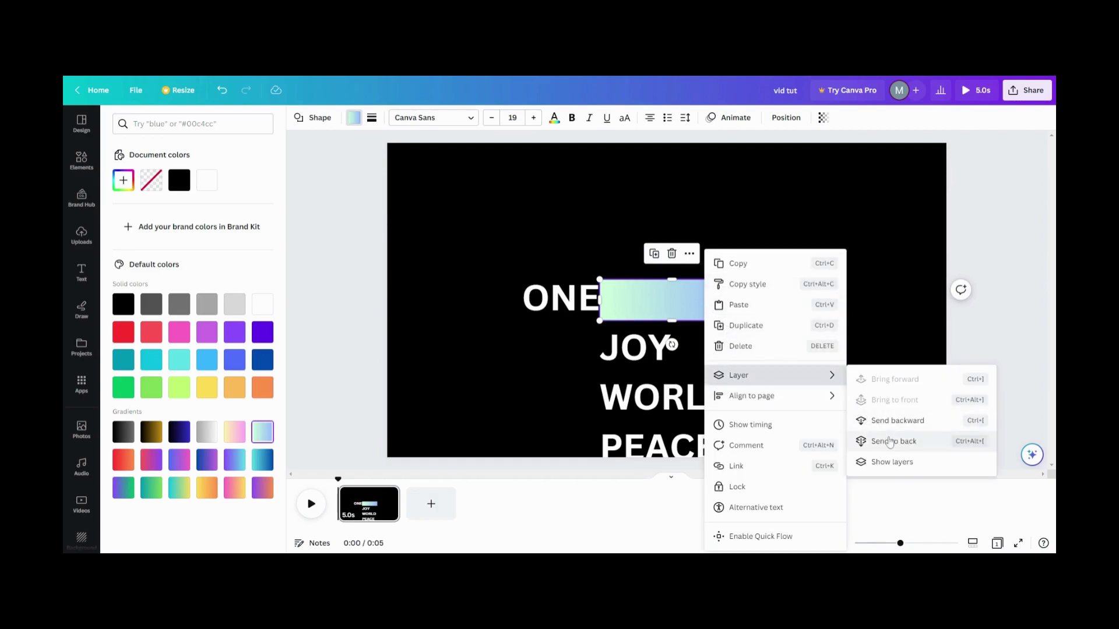
click(891, 441)
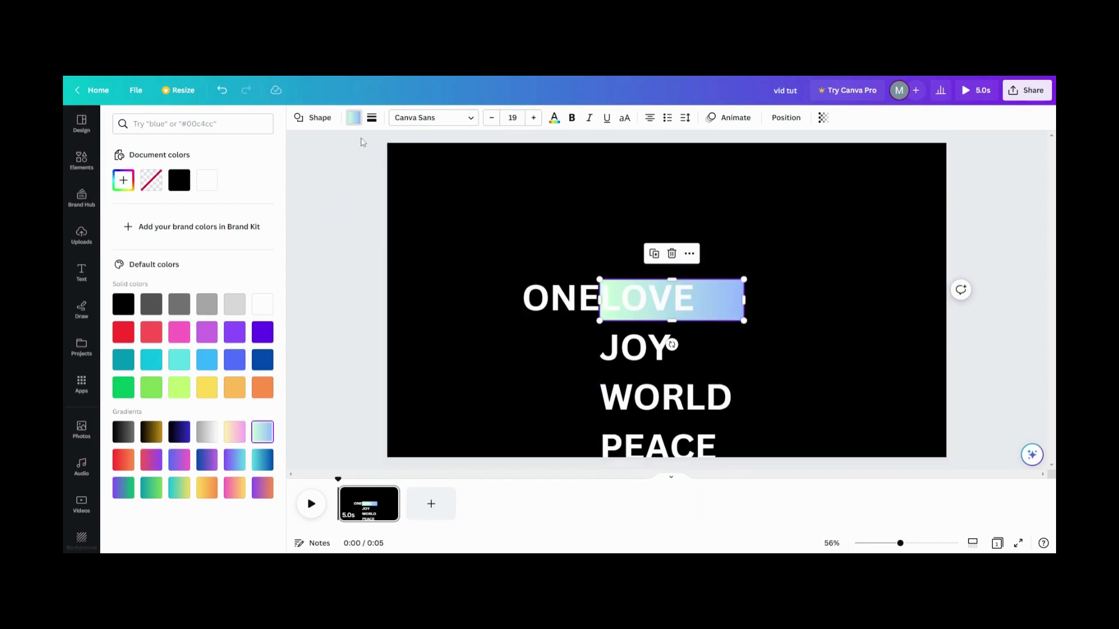
Colour the new square black and stretch it over the area above the gradient strip
click(727, 303)
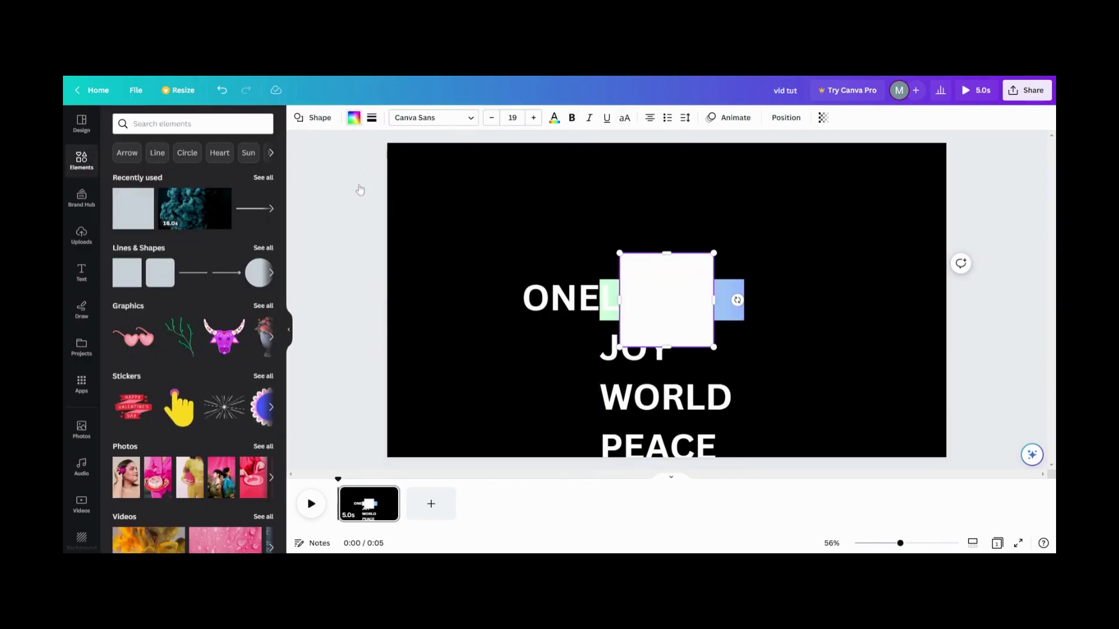
click(354, 117)
click(179, 180)
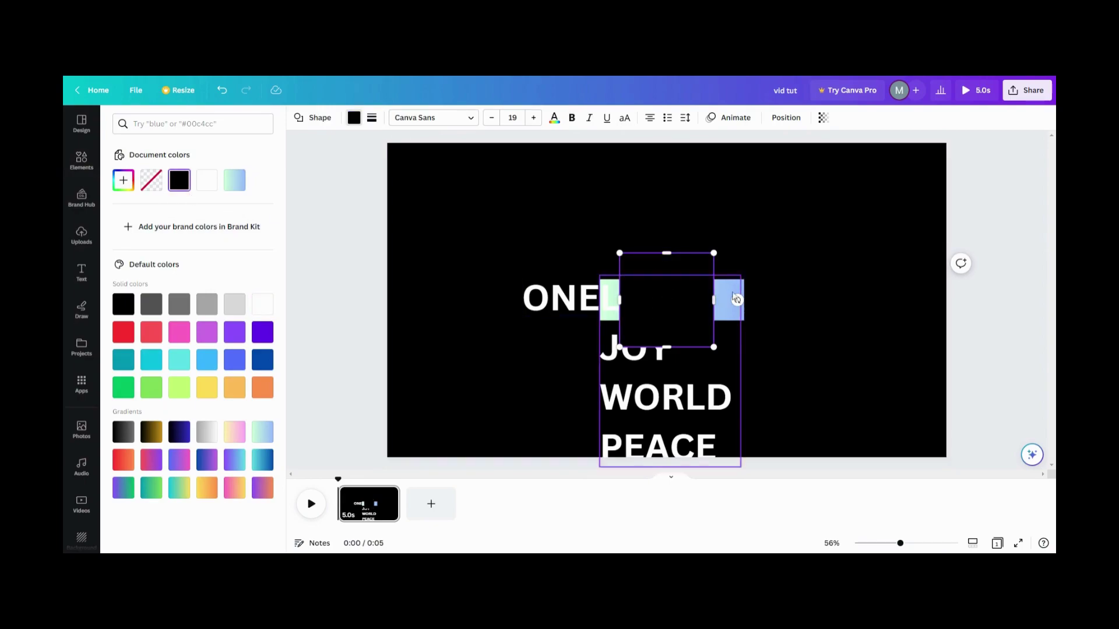
drag(674, 303, 762, 232)
drag(682, 183, 683, 137)
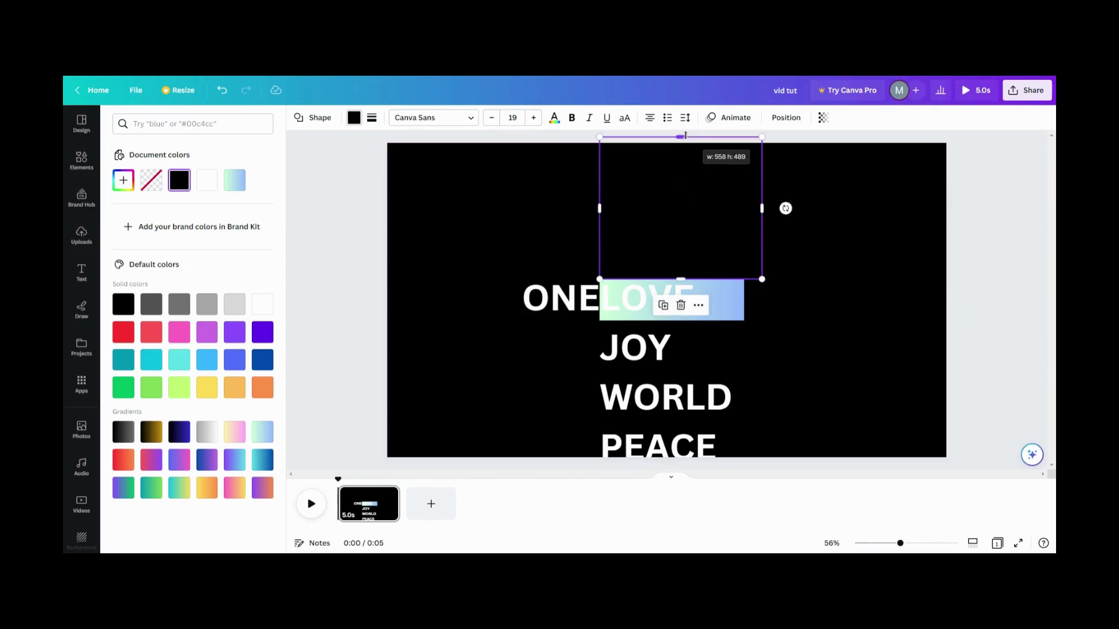
Duplicate the black square and move the copy down over JOY, WORLD, PEACE
click(663, 305)
drag(663, 217, 659, 390)
click(796, 288)
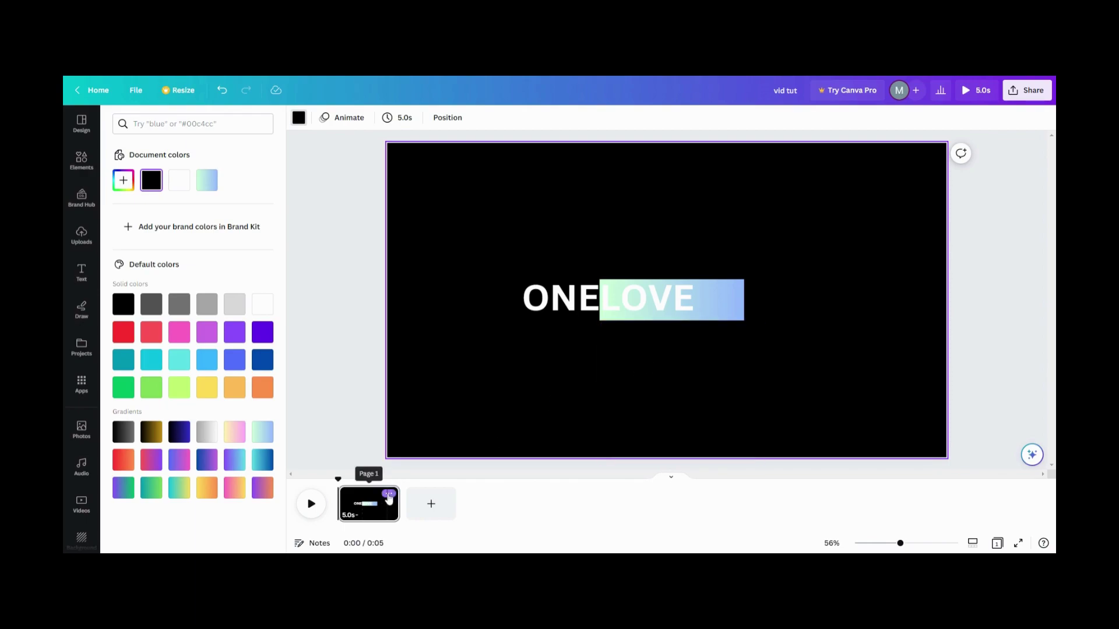
Duplicate the first page as page 2
click(388, 493)
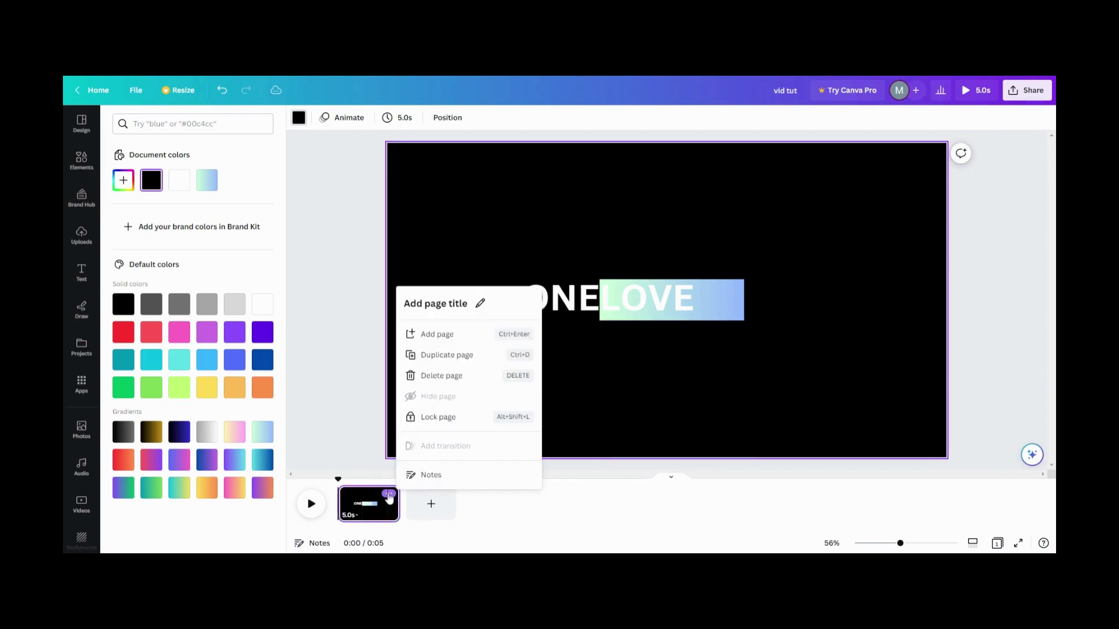
click(433, 361)
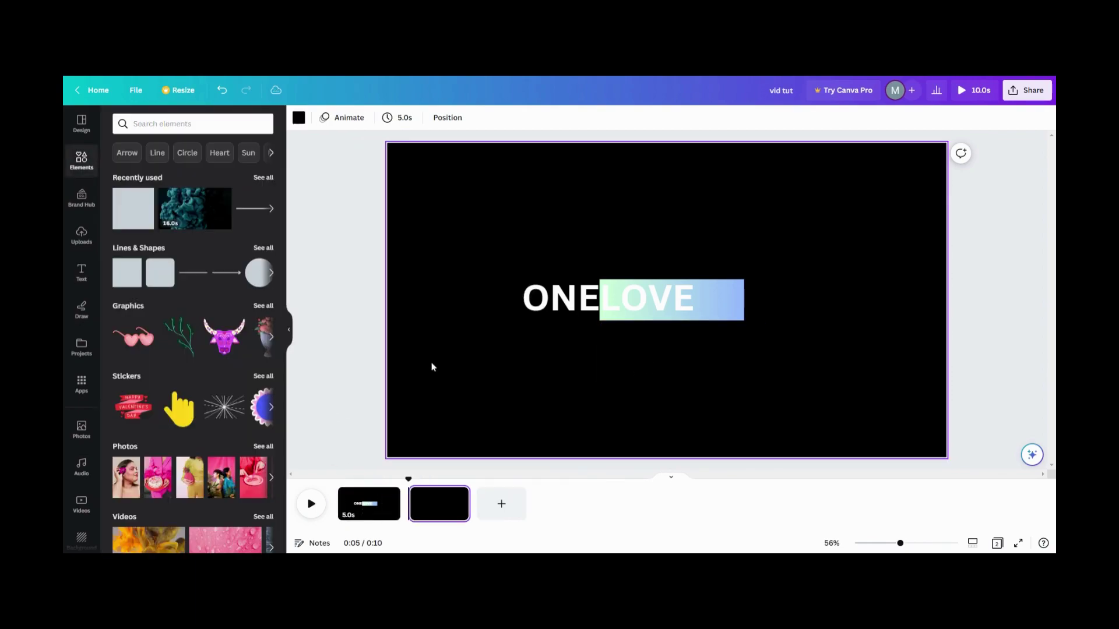
click(624, 315)
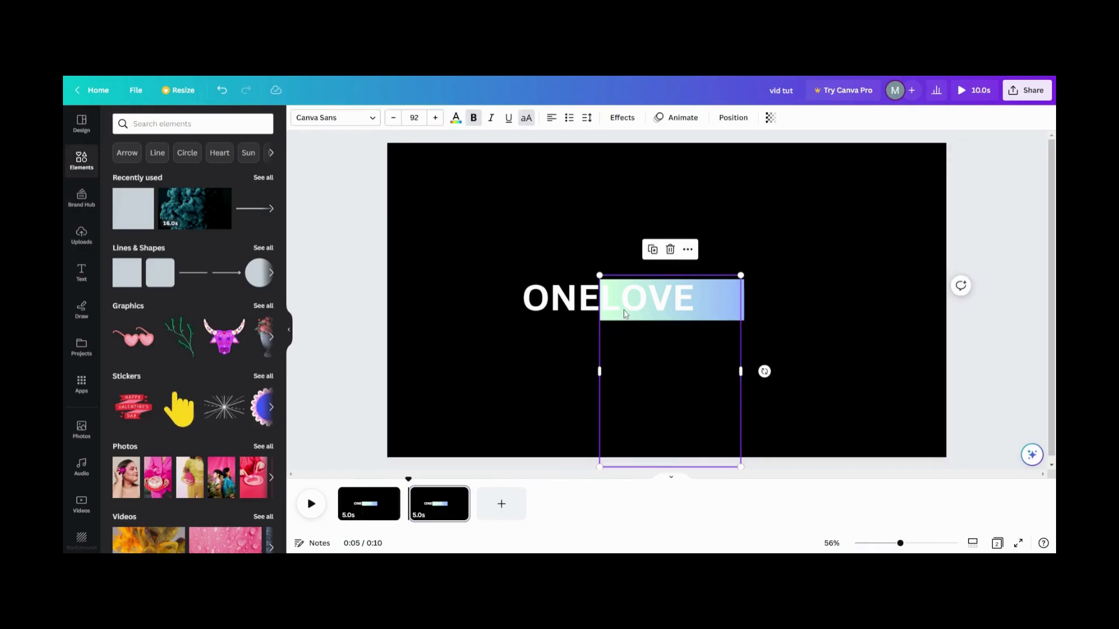
click(618, 247)
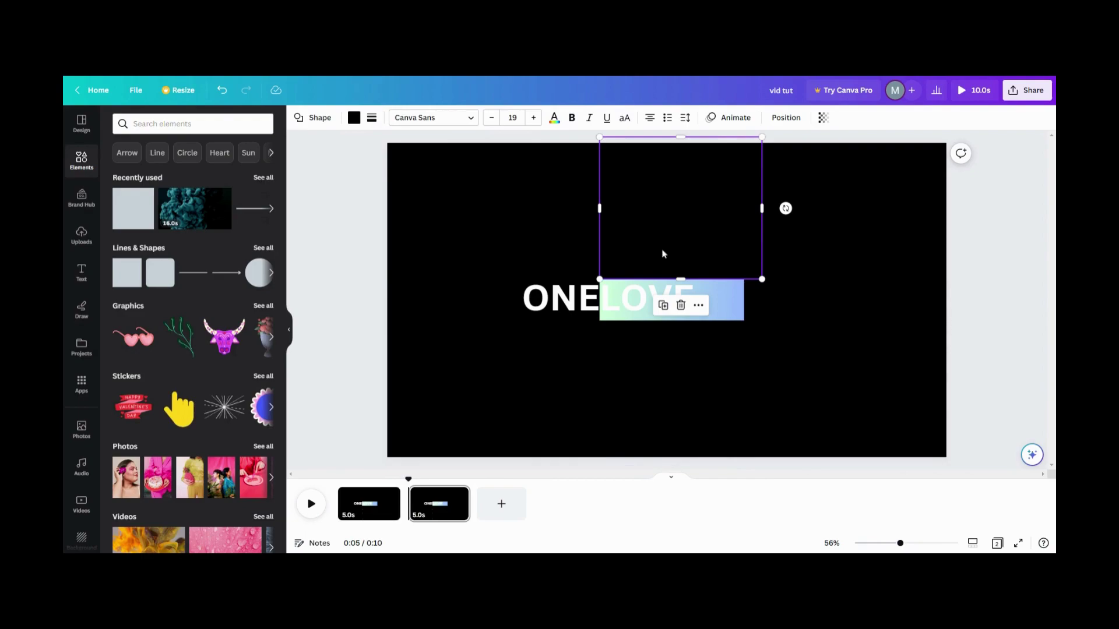
On page 2, move the word list up so JOY sits in the gradient strip
right_click(692, 303)
mouse_move(728, 267)
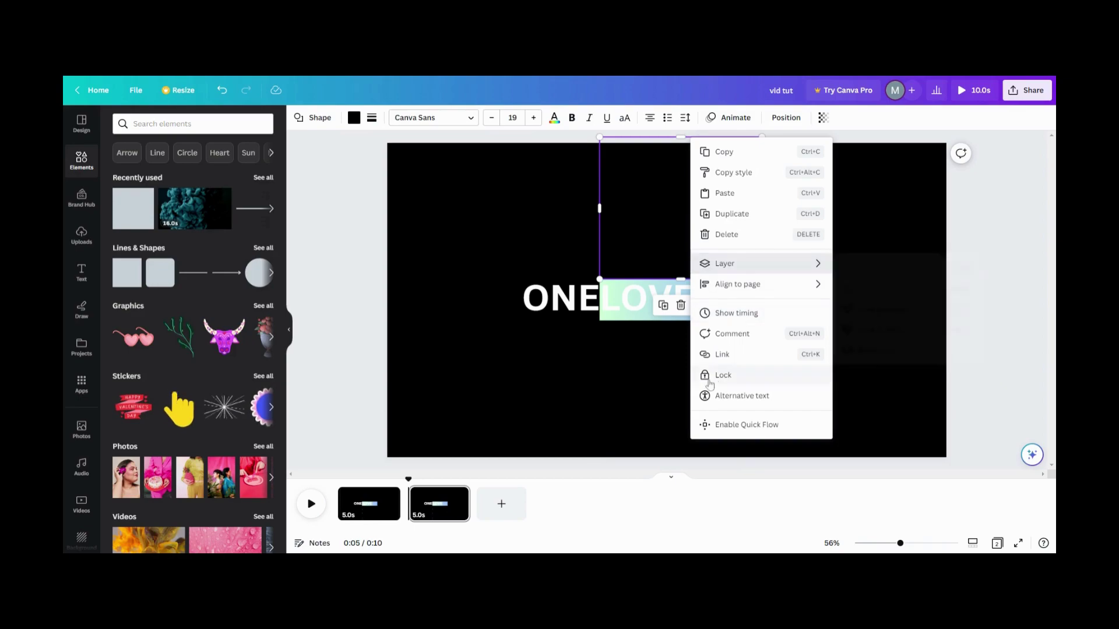
click(643, 386)
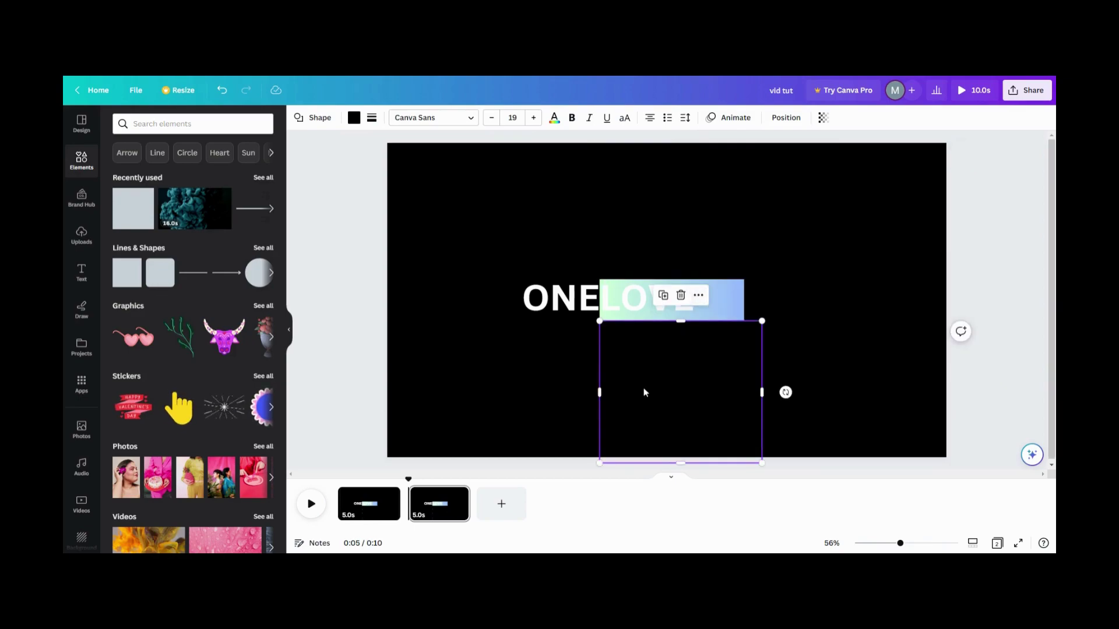
click(699, 300)
click(669, 352)
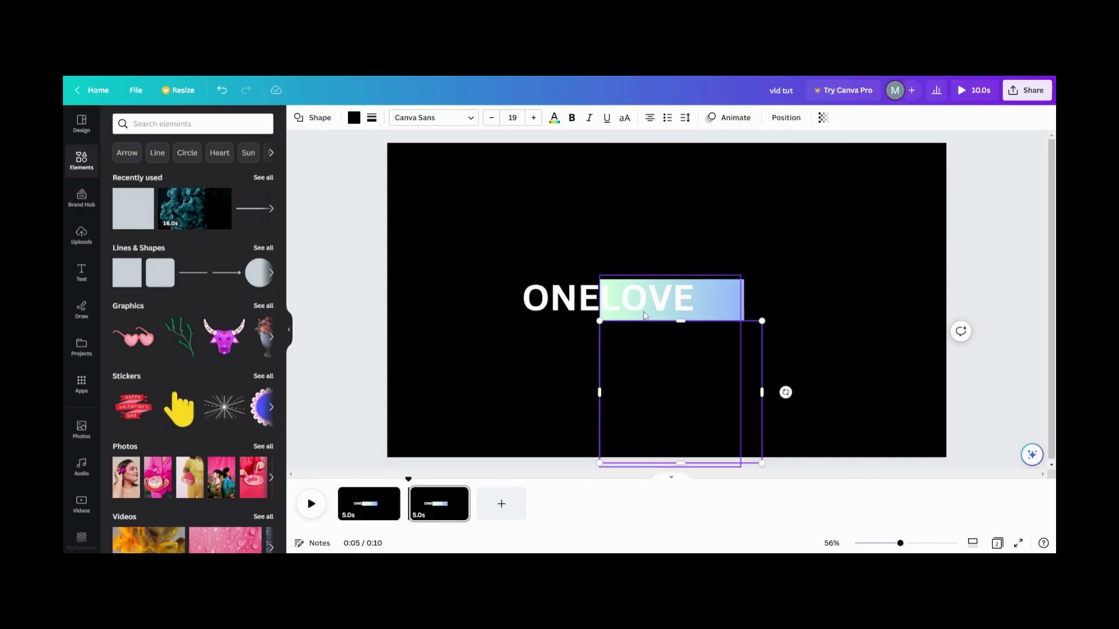
drag(645, 315, 645, 260)
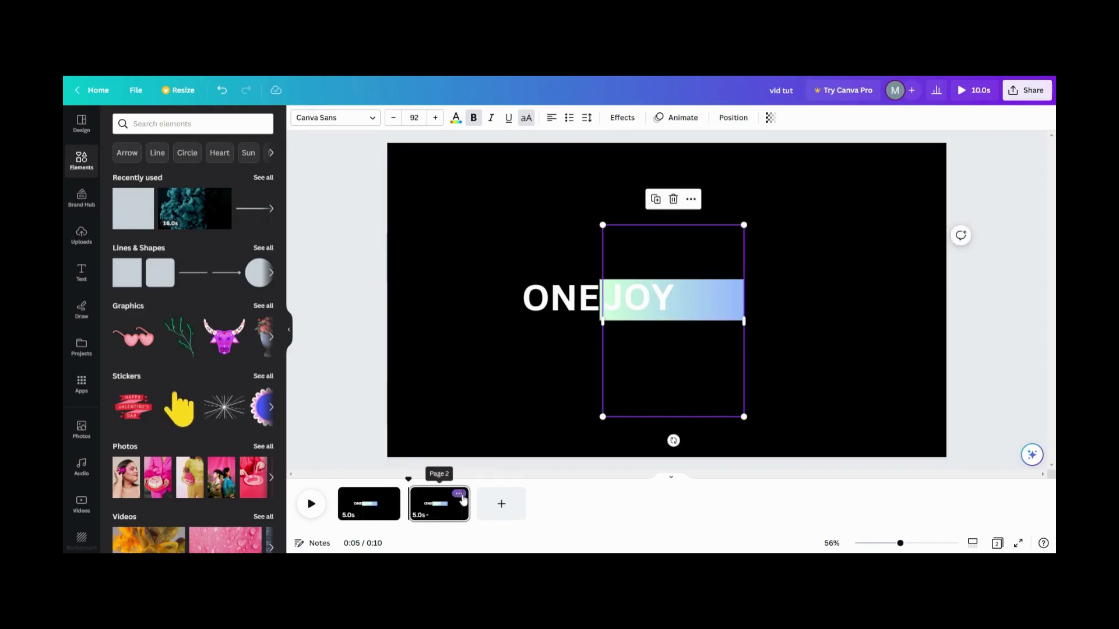
Duplicate page 2 as page 3 and shift the word list so WORLD fills the strip
click(461, 496)
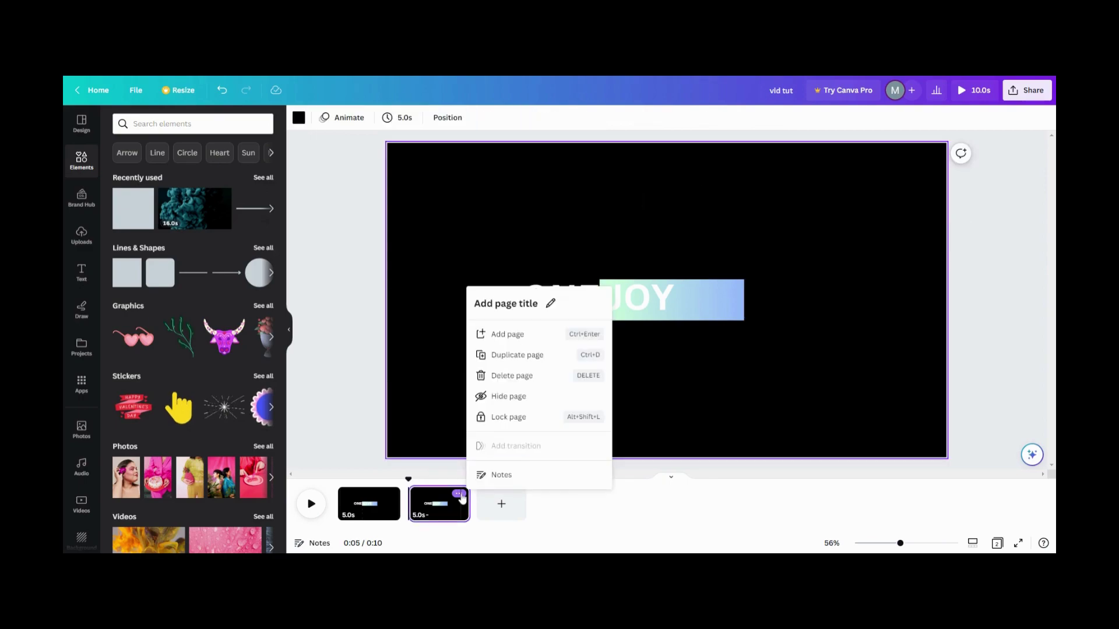
click(490, 356)
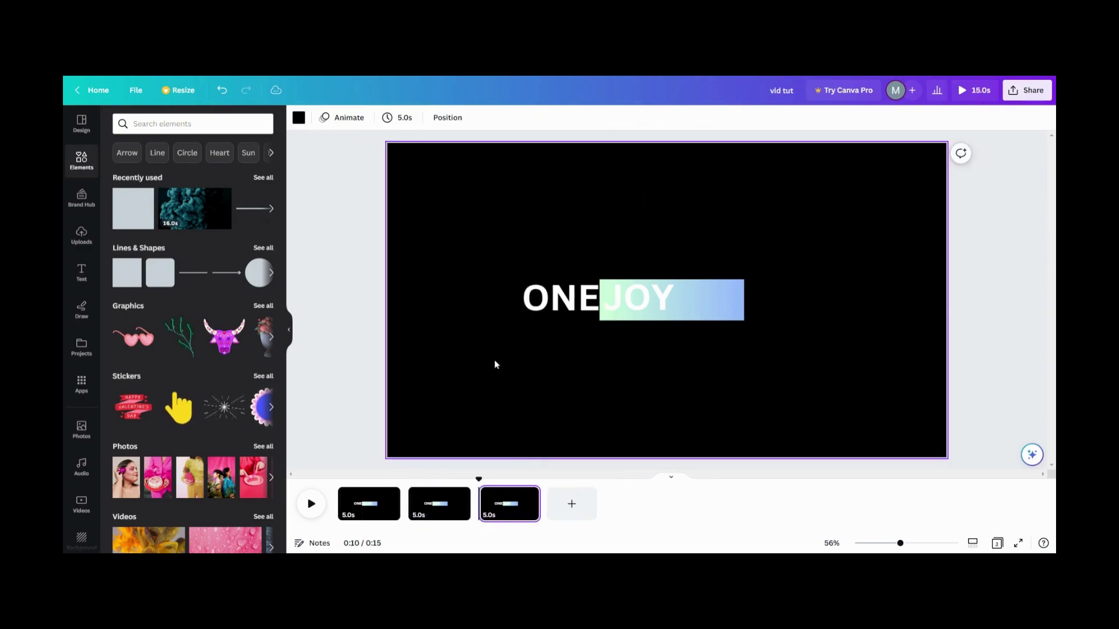
click(658, 306)
drag(653, 304, 657, 257)
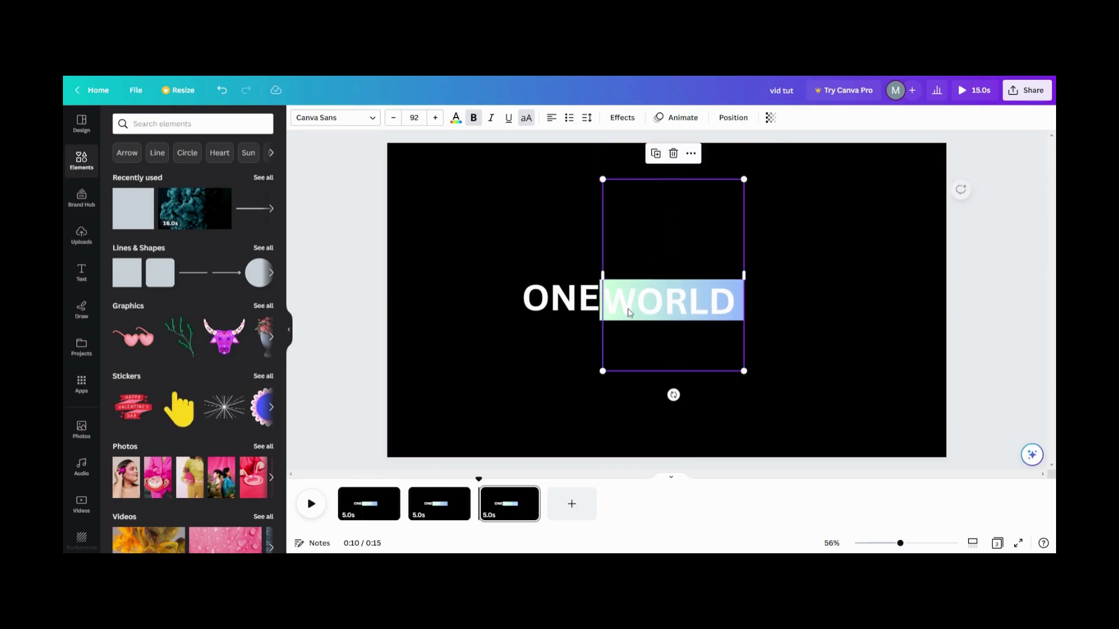
Duplicate page 3 as page 4 and shift the word stack so PEACE is highlighted
click(528, 494)
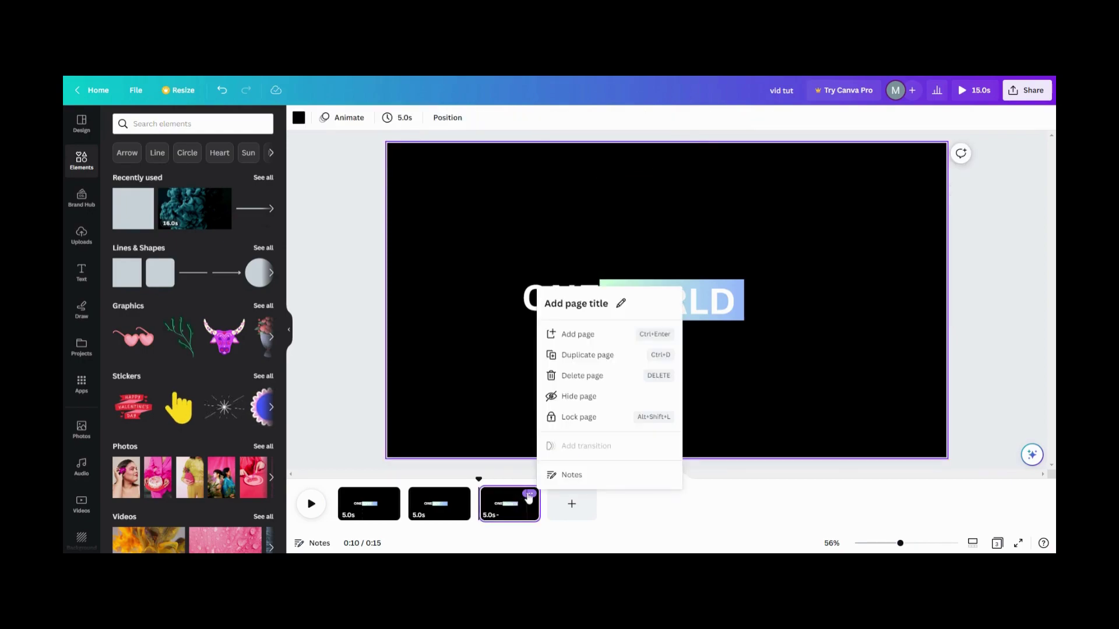
click(588, 361)
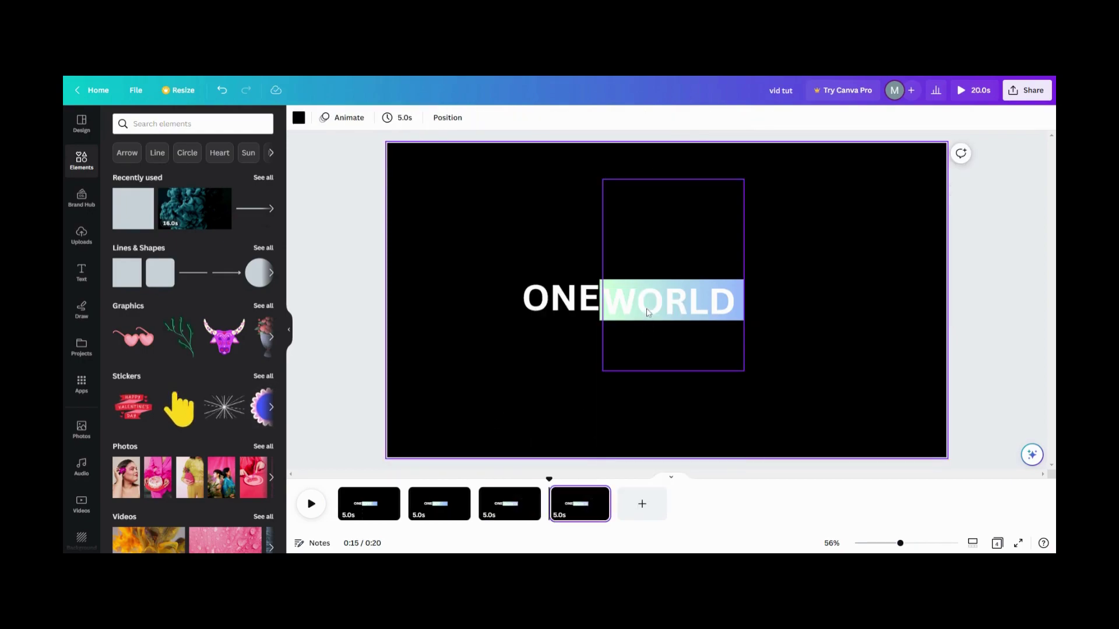
drag(648, 313, 648, 261)
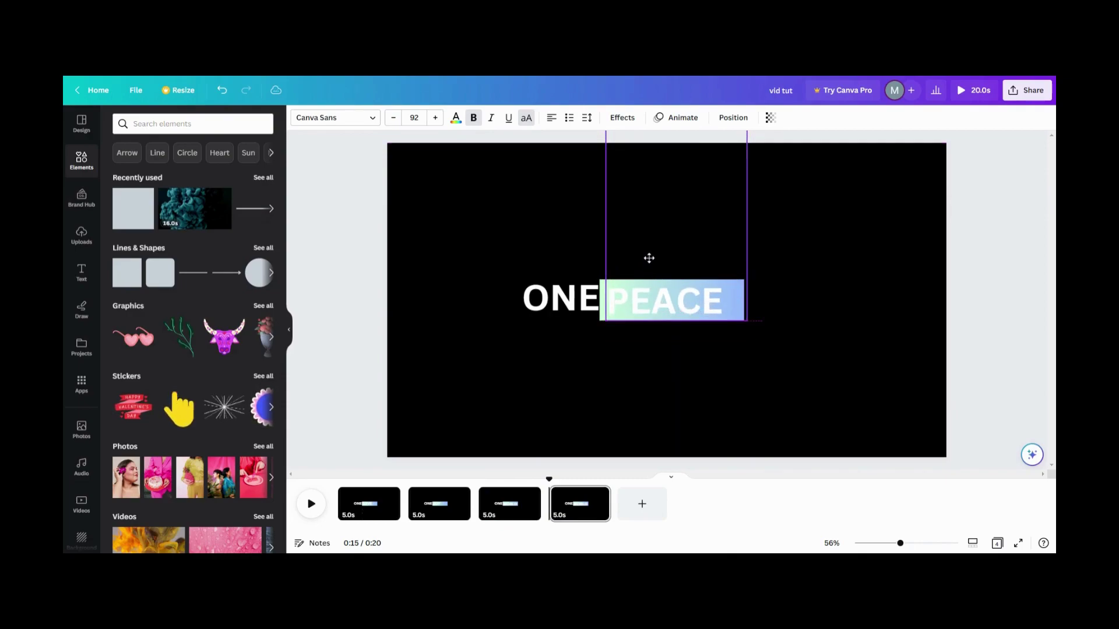
click(604, 375)
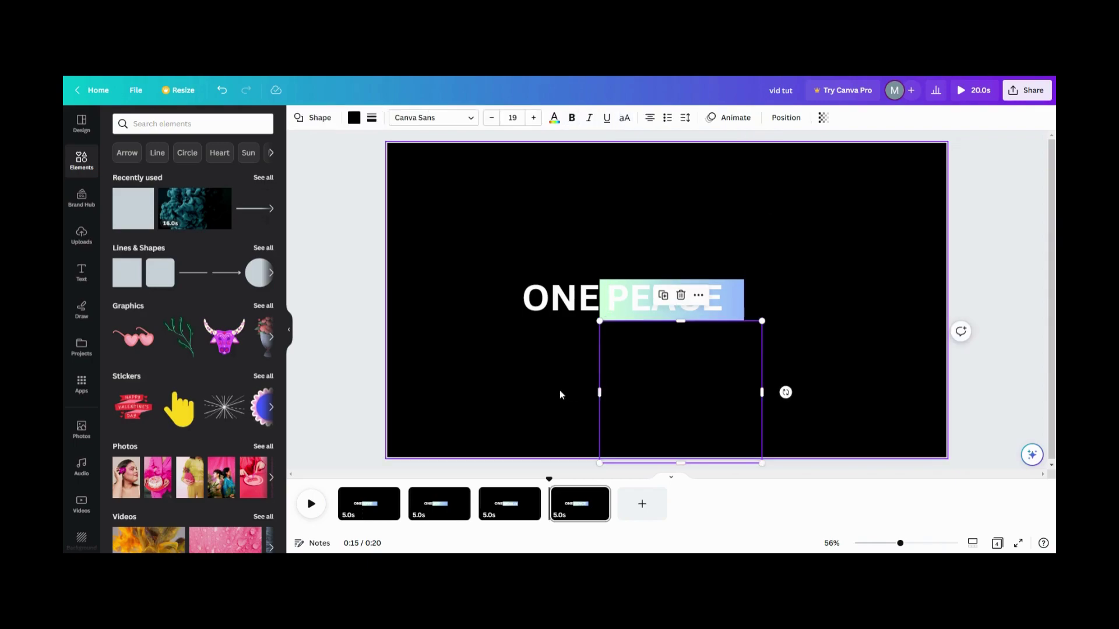
click(559, 390)
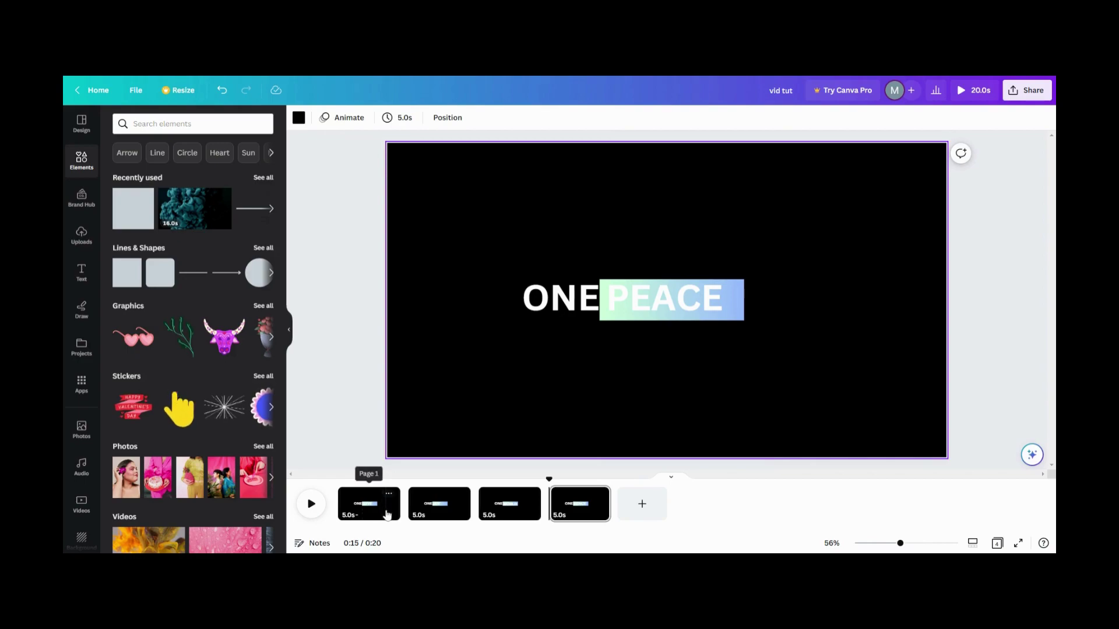
Apply a 0.5-second Match & Move transition between all four pages
mouse_move(405, 517)
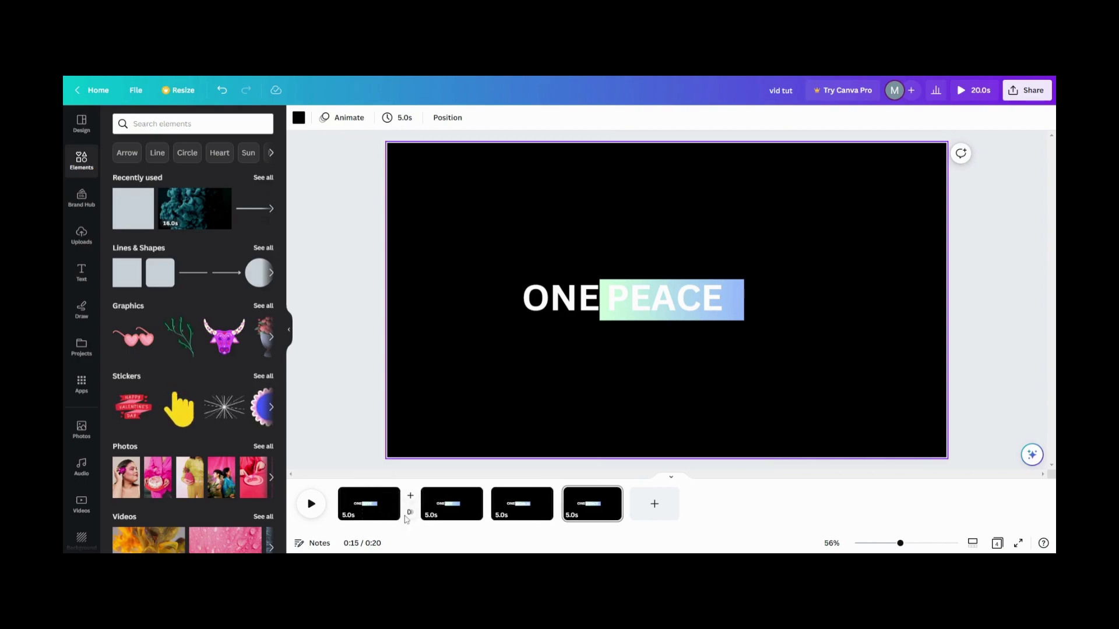
click(411, 516)
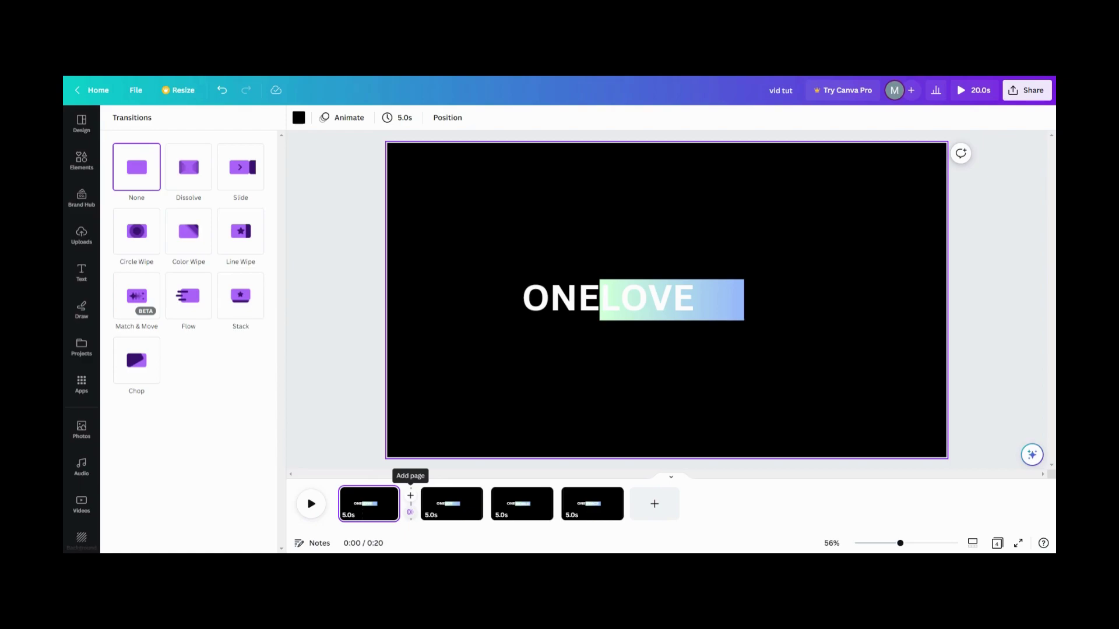
click(153, 303)
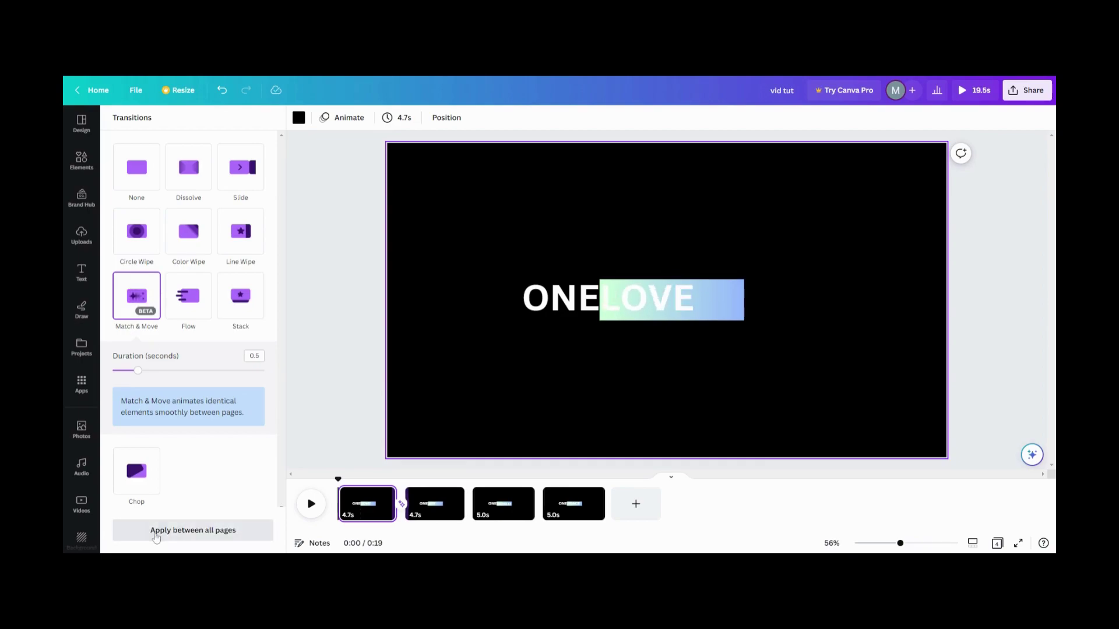
click(155, 531)
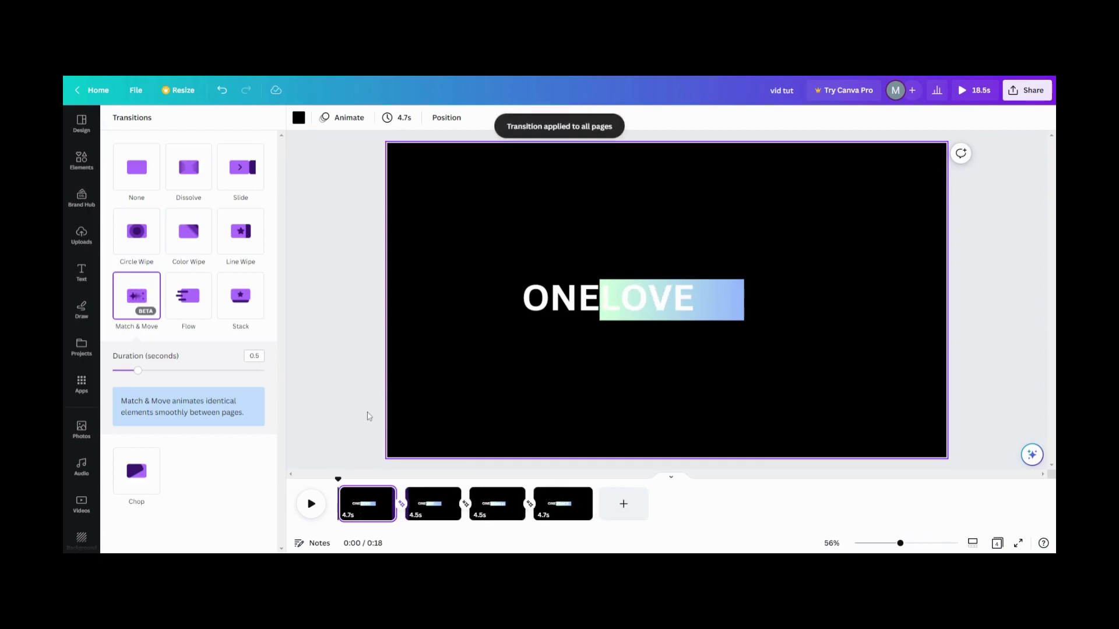
click(354, 438)
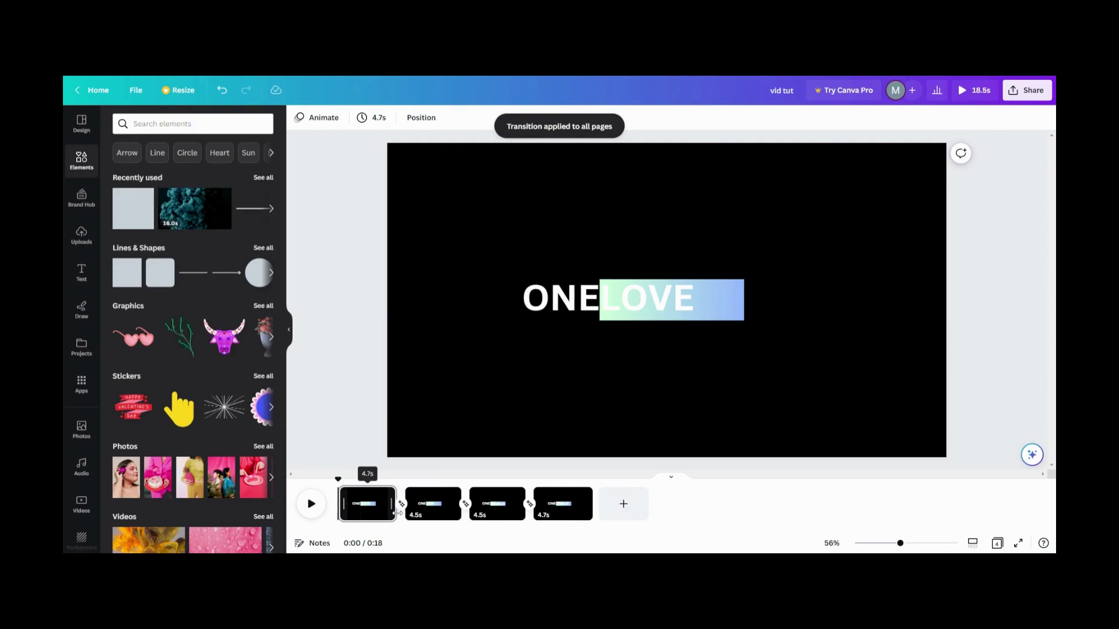
Trim pages 1, 2 and 3 in the timeline to about 0.9, 1.0 and 1.0 seconds
drag(394, 510, 354, 508)
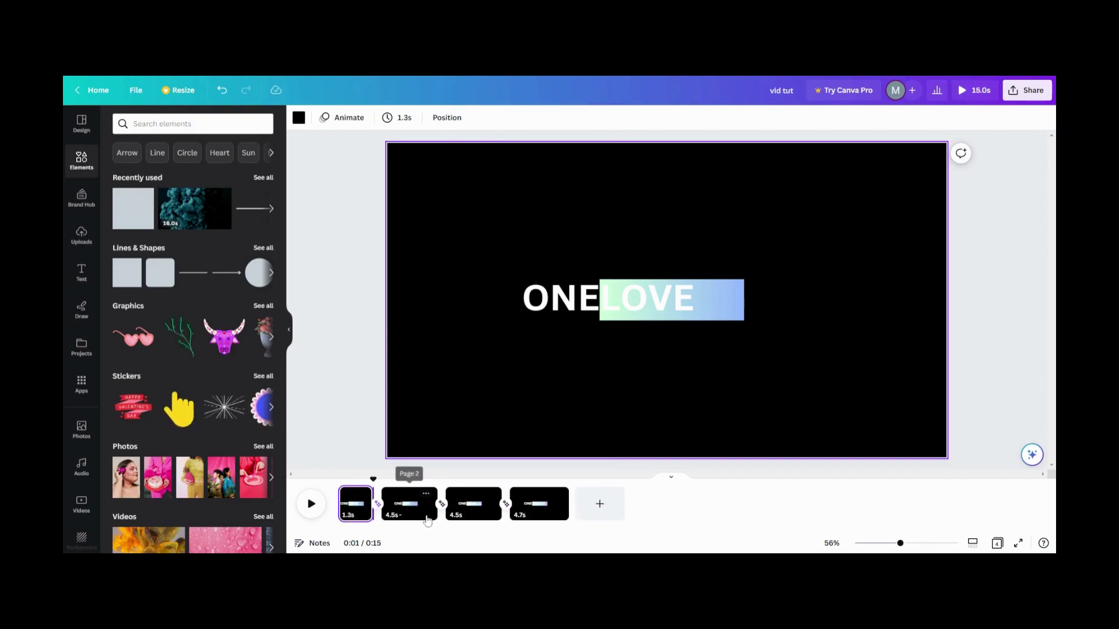
drag(438, 513, 391, 515)
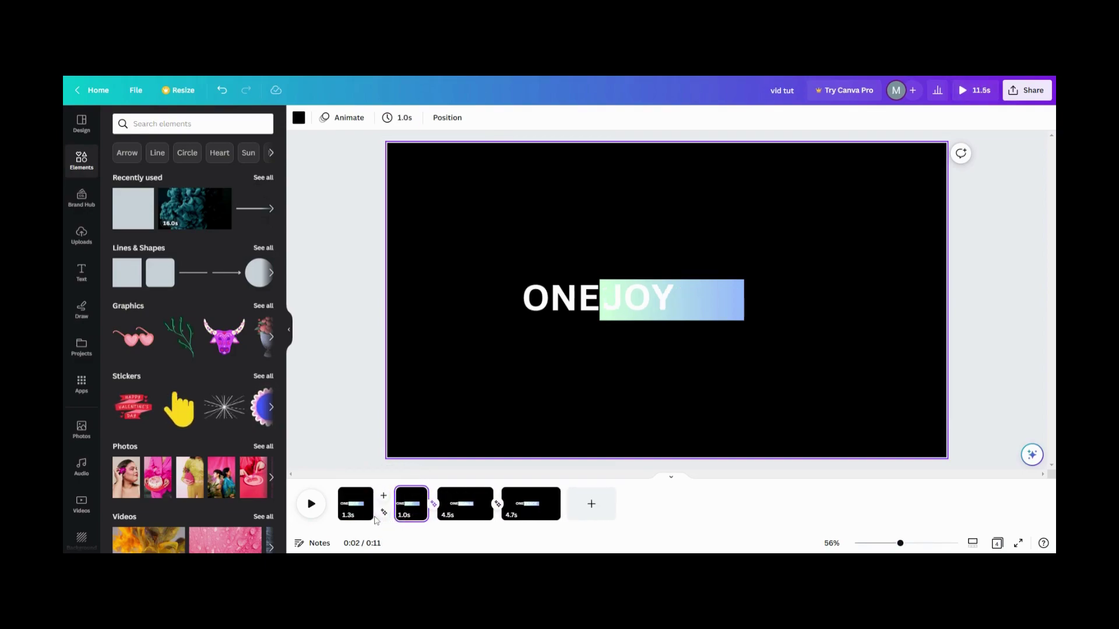
mouse_move(363, 503)
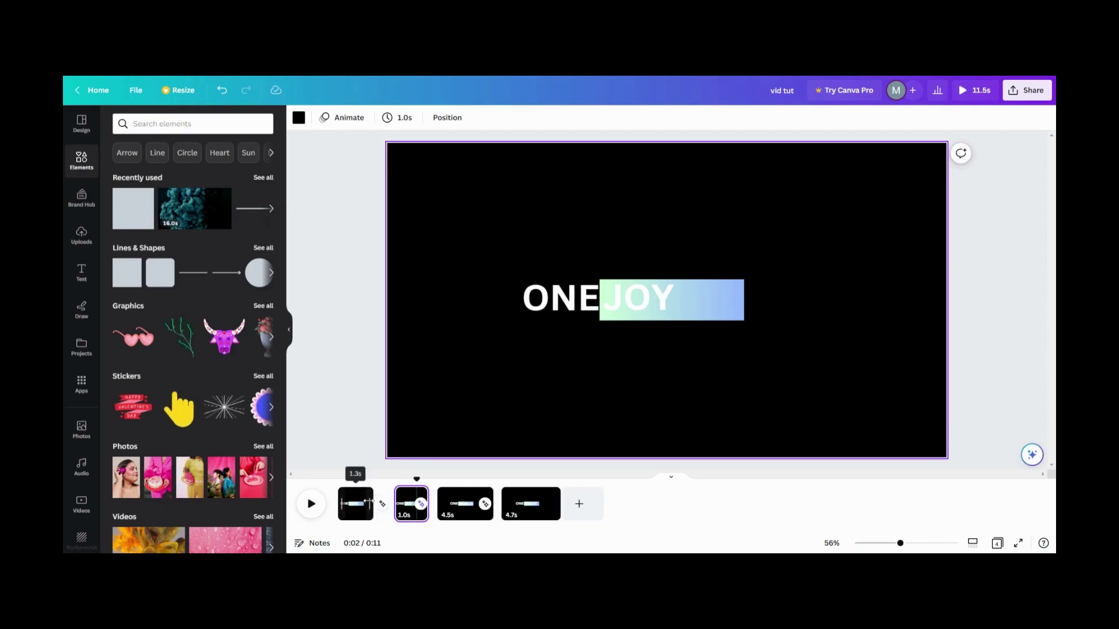
drag(364, 503, 367, 498)
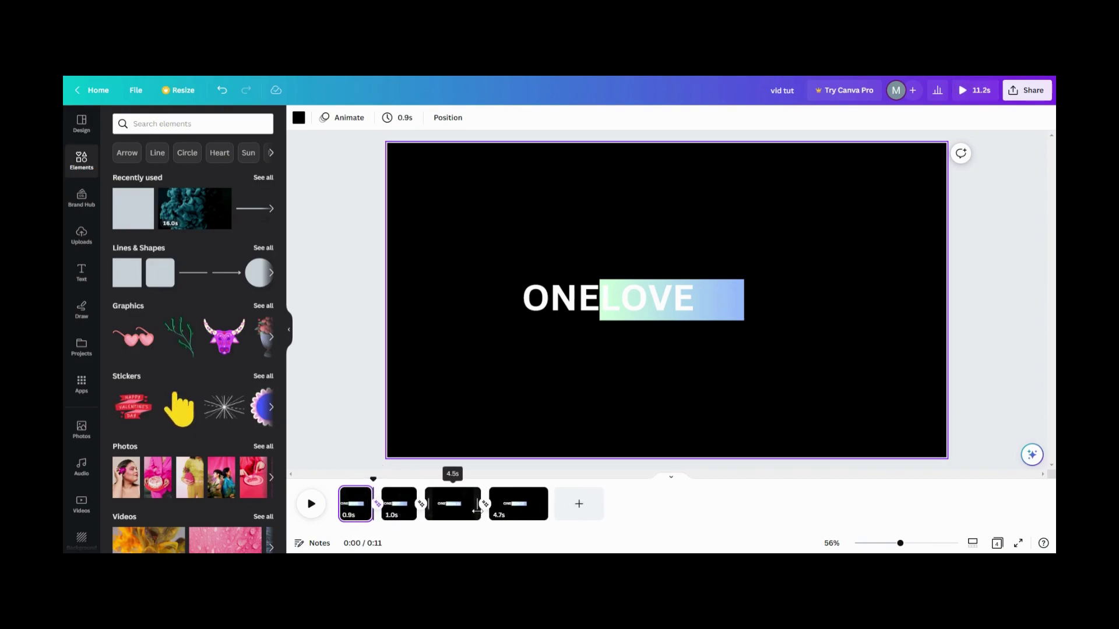
drag(459, 512, 431, 515)
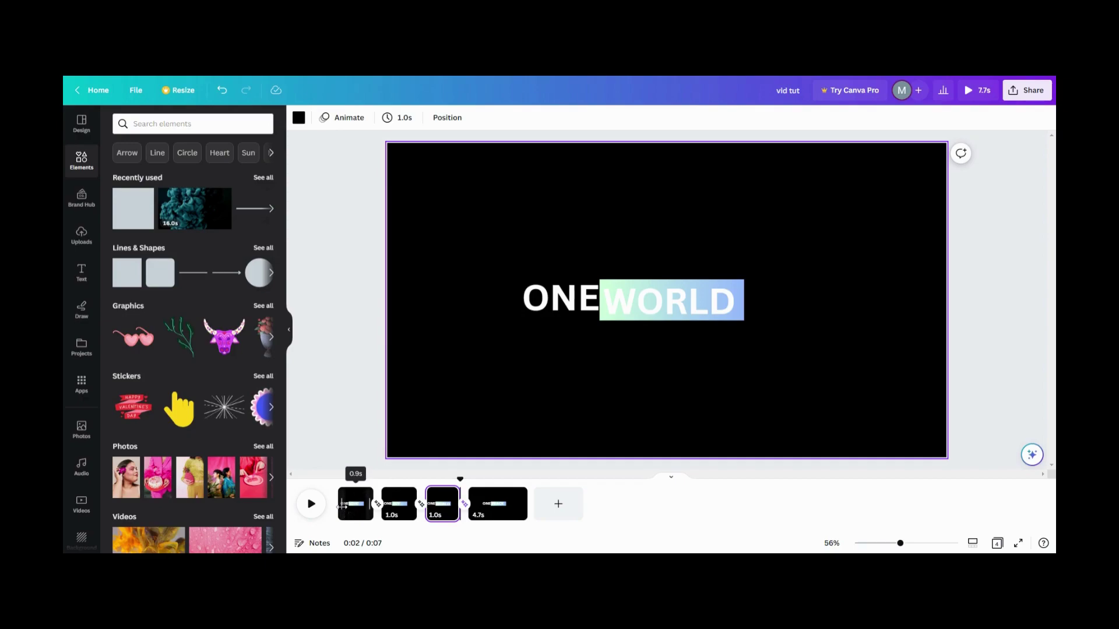
click(344, 506)
click(312, 504)
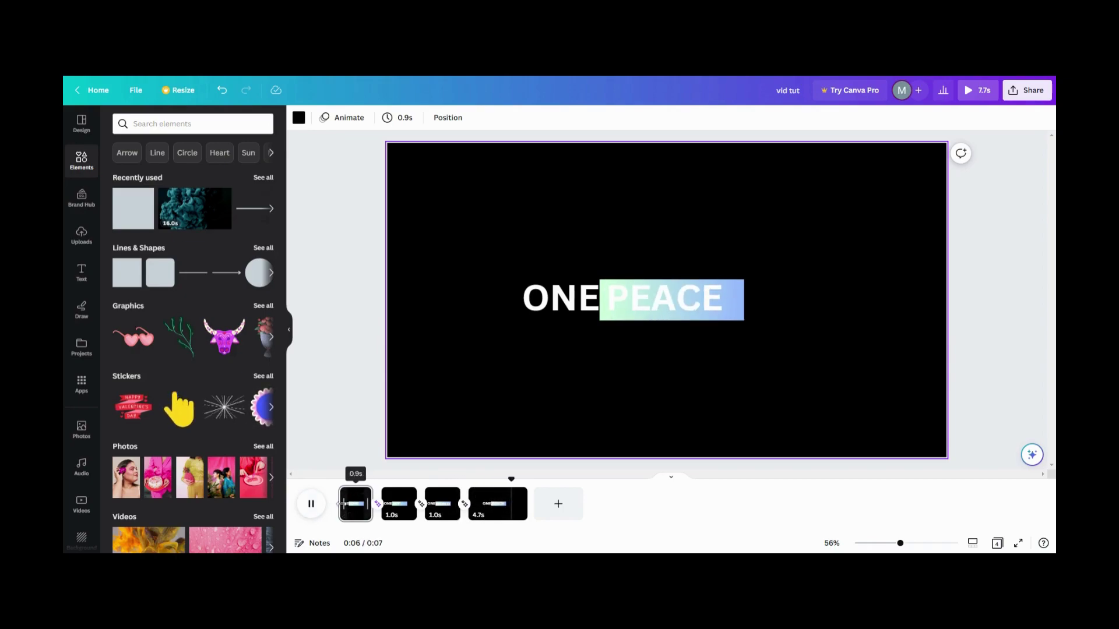
click(311, 517)
click(311, 505)
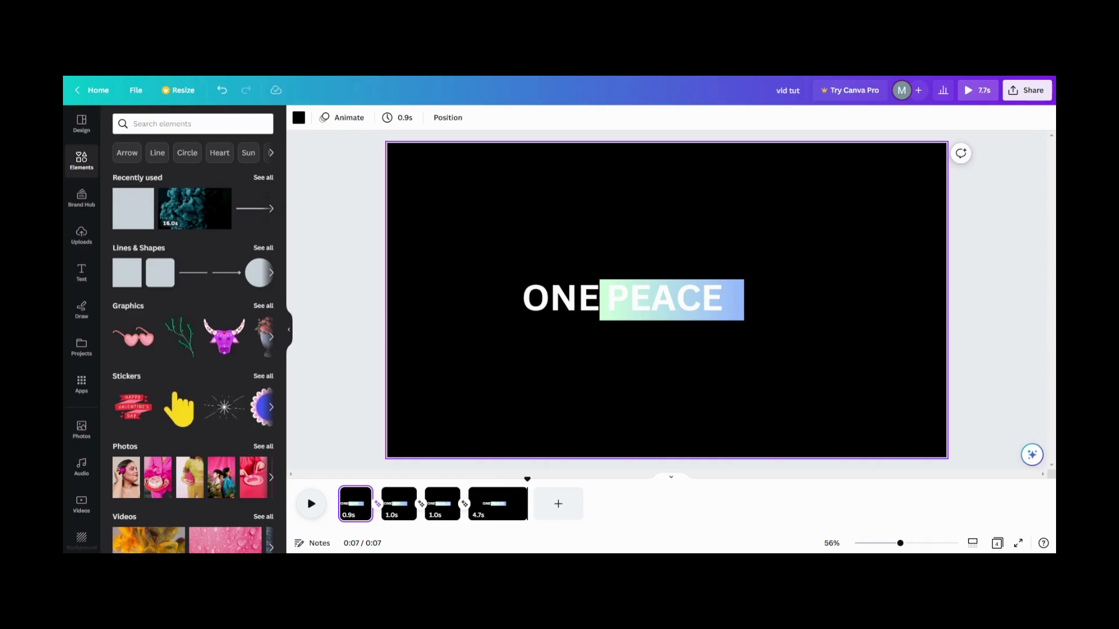
Delete the third, second and first word pages from their page menus, leaving one blank page
click(518, 499)
click(516, 495)
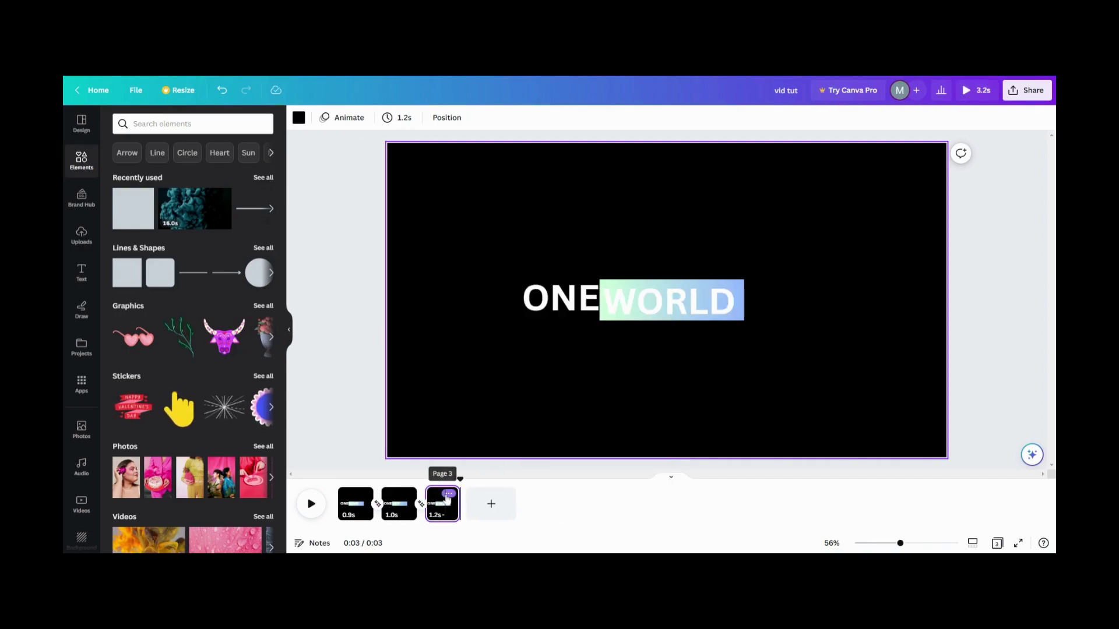
click(448, 494)
click(486, 382)
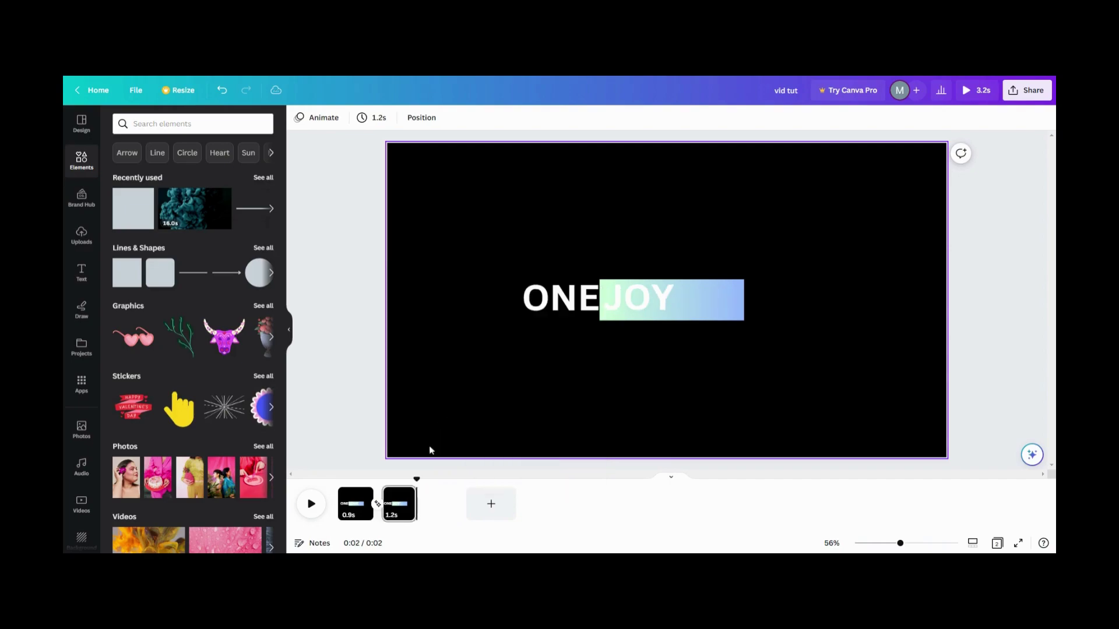
click(408, 493)
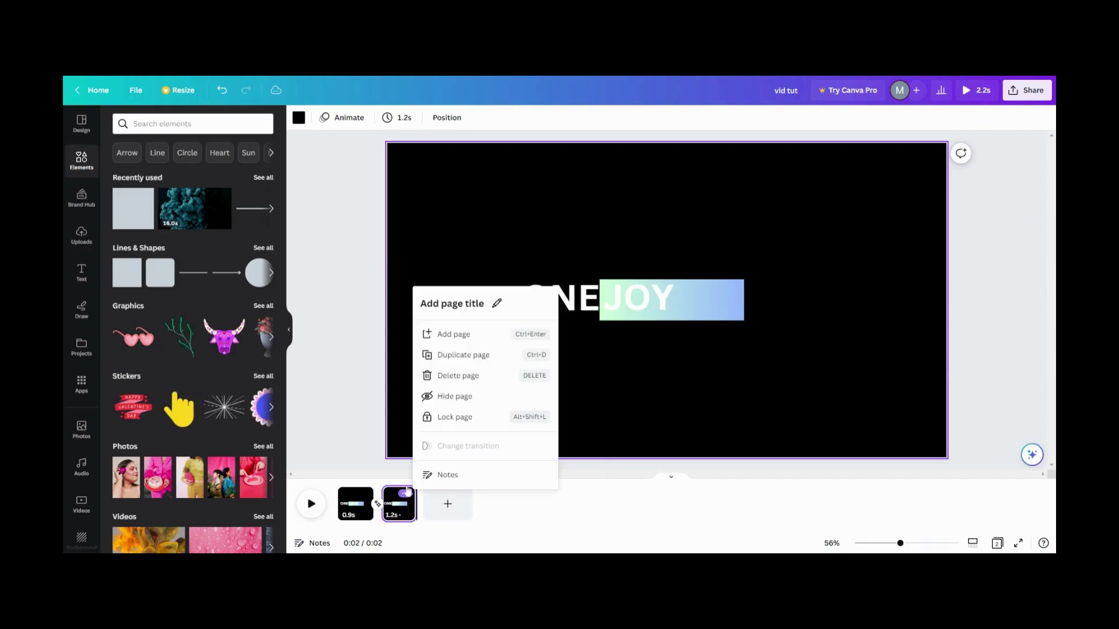
click(443, 378)
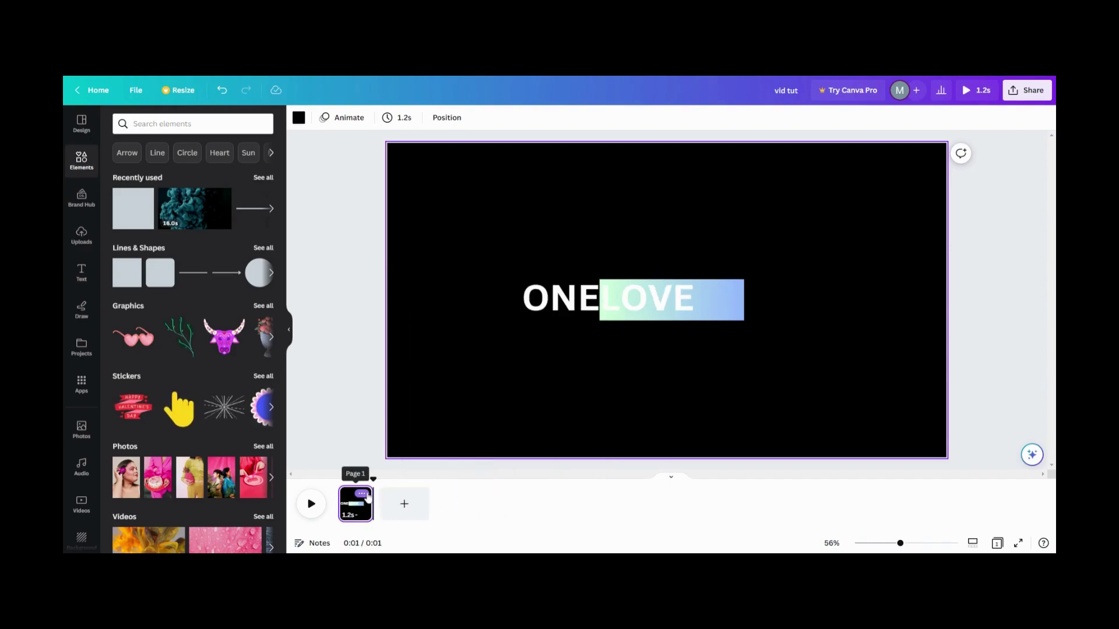
click(367, 495)
click(411, 374)
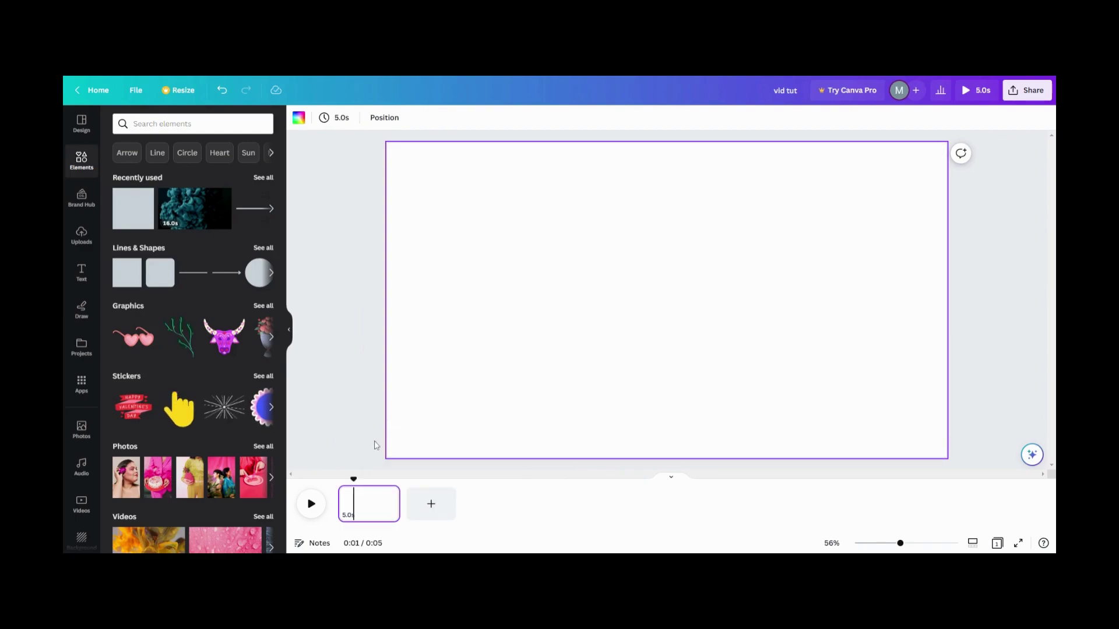
Make the page background black and add the GRAPHIC DESIGN text template, shrunk into the top-left corner
click(298, 118)
click(123, 303)
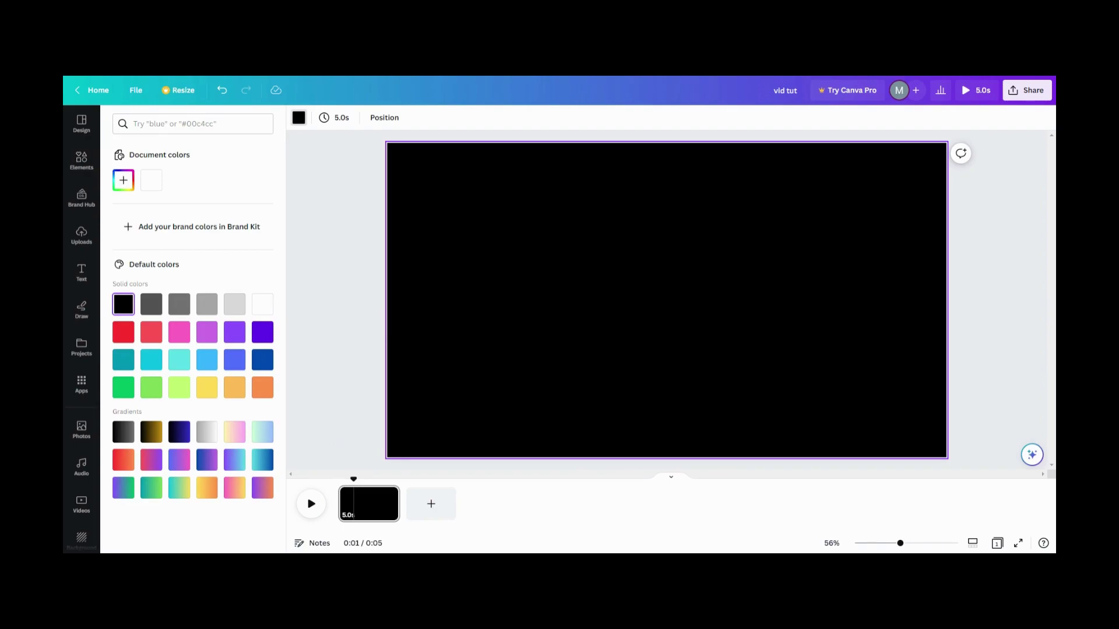
click(82, 273)
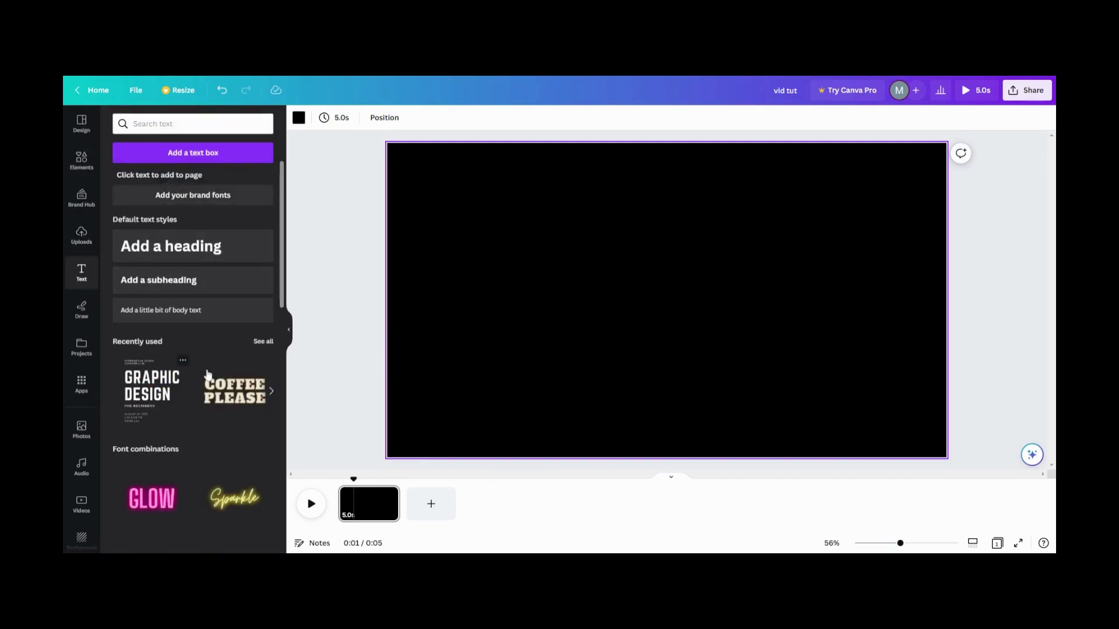
drag(644, 315, 492, 262)
drag(612, 335, 488, 229)
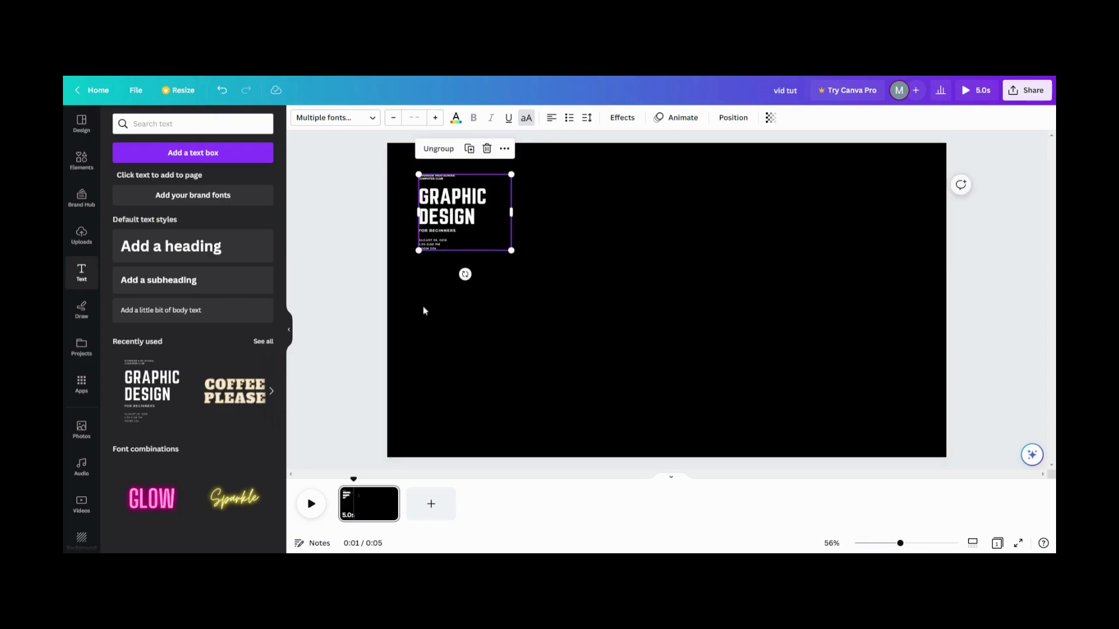
Add the Please Subscribe photo from Uploads to the black page
click(82, 236)
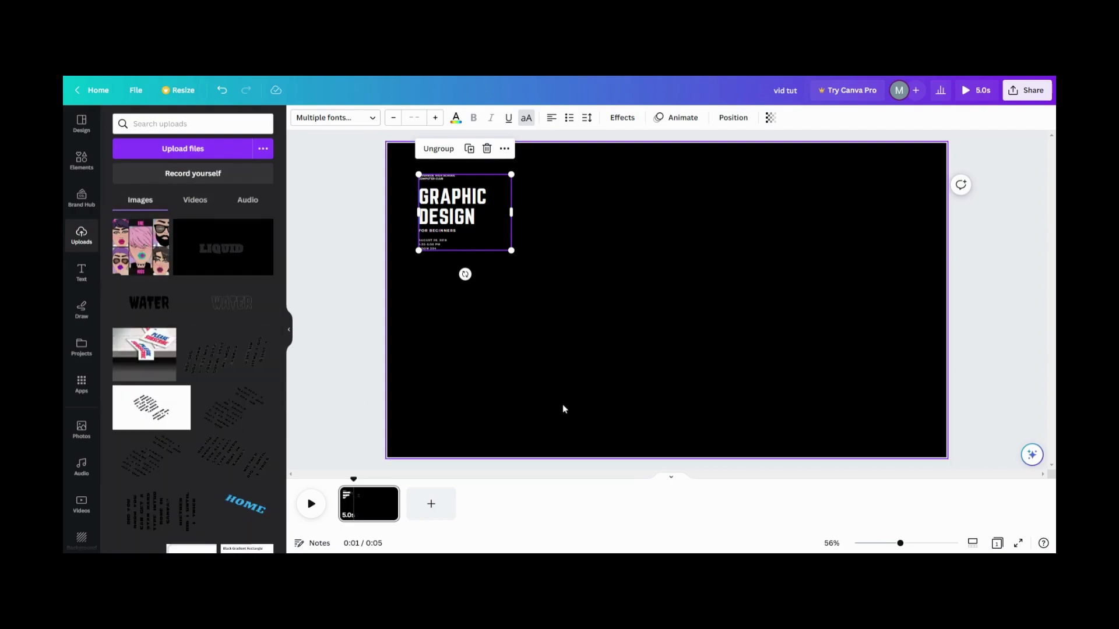
scroll(209, 367, down, 3)
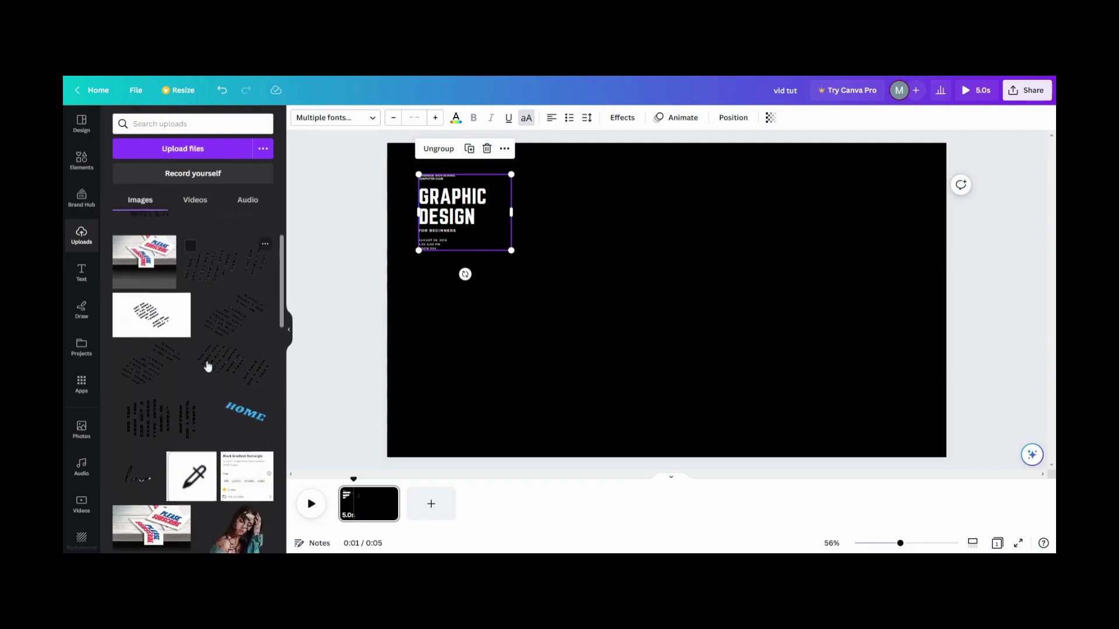
scroll(212, 371, up, 1)
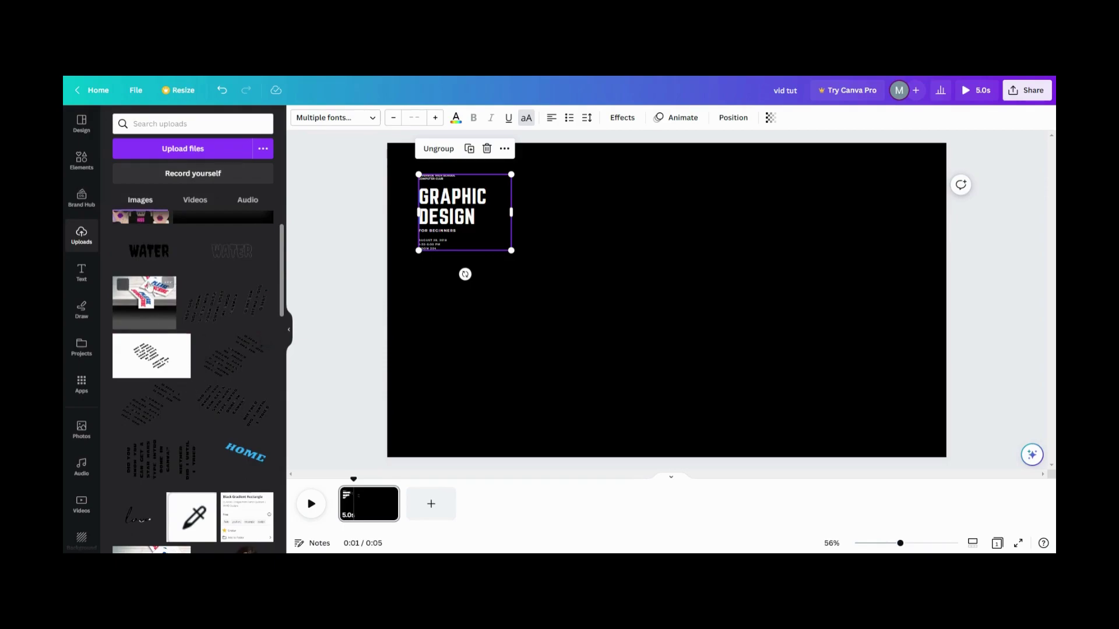
click(144, 301)
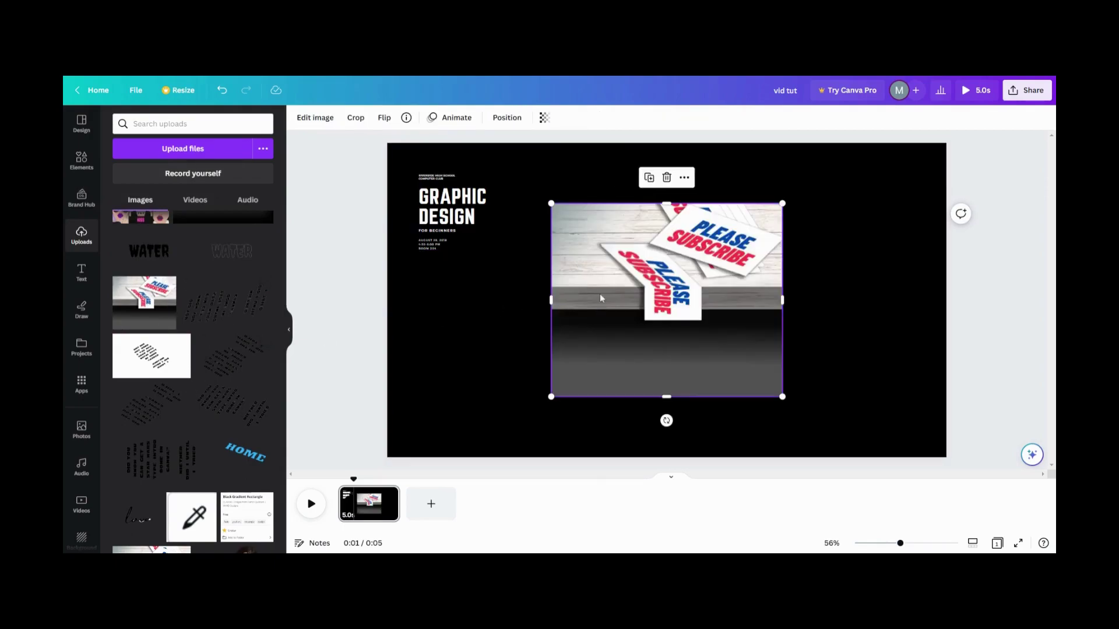
Enlarge the Please Subscribe photo and position it on the slide's right half beside the text
drag(552, 202, 628, 267)
drag(717, 322, 736, 306)
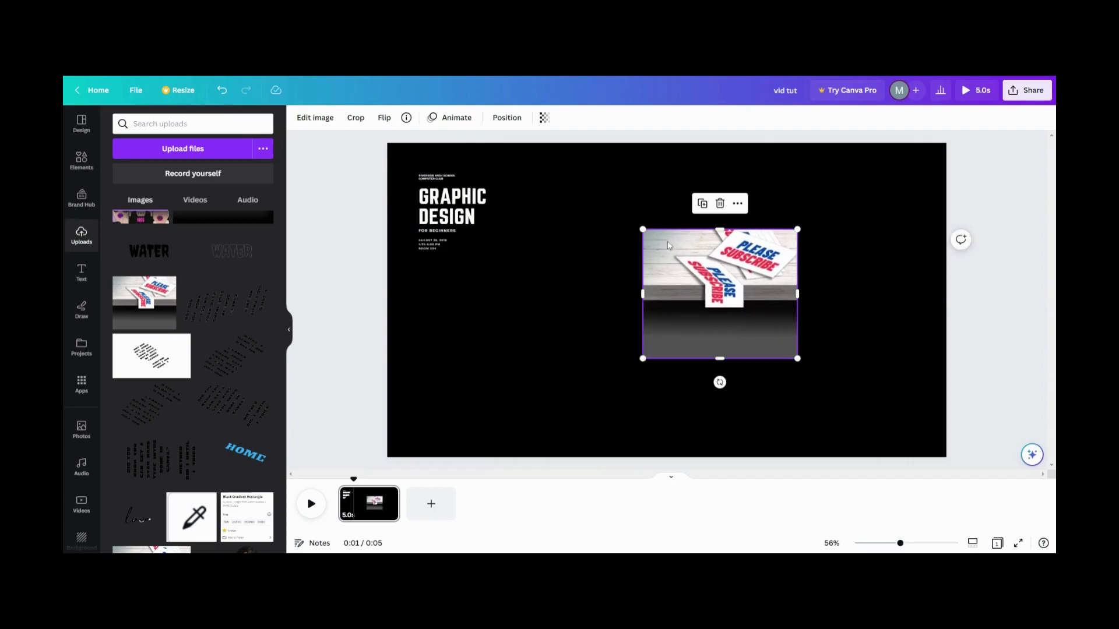
drag(643, 228, 603, 198)
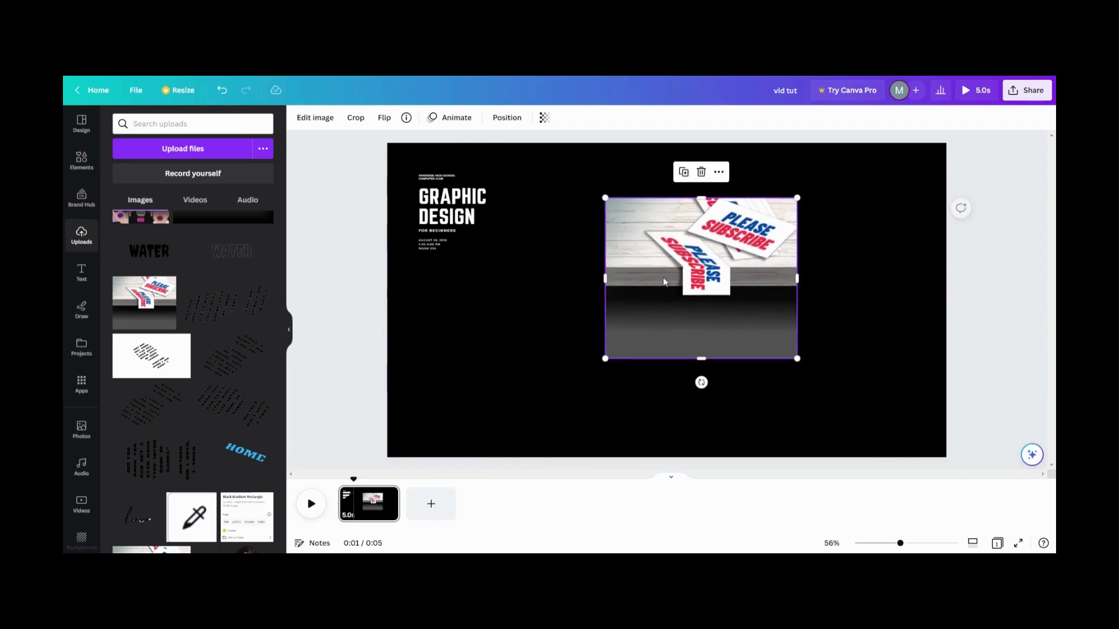
drag(664, 279, 745, 274)
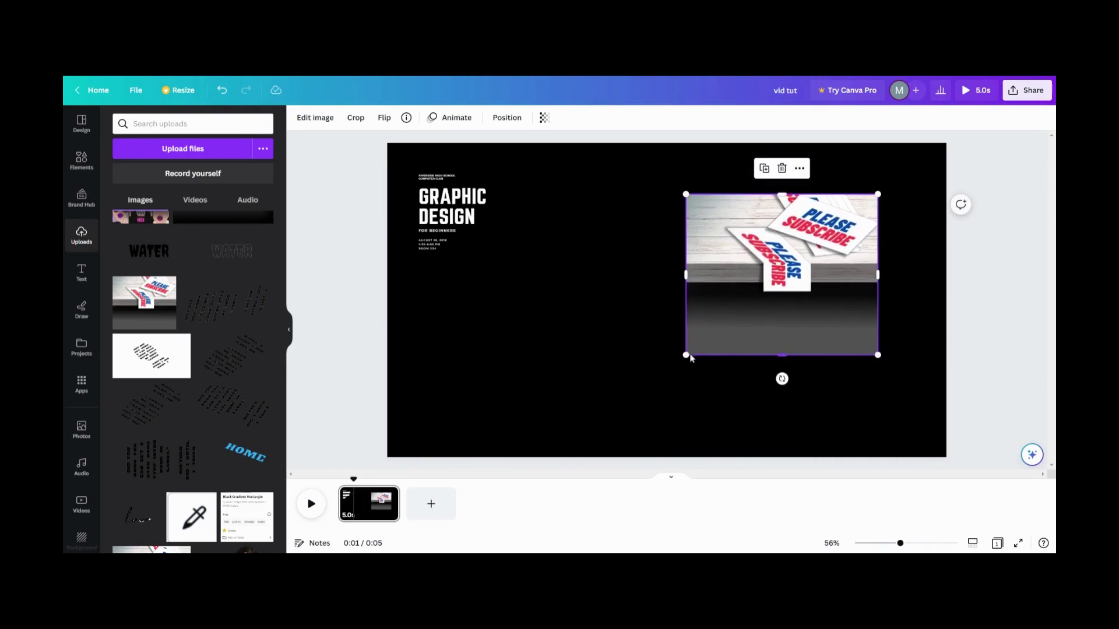
drag(686, 355, 664, 376)
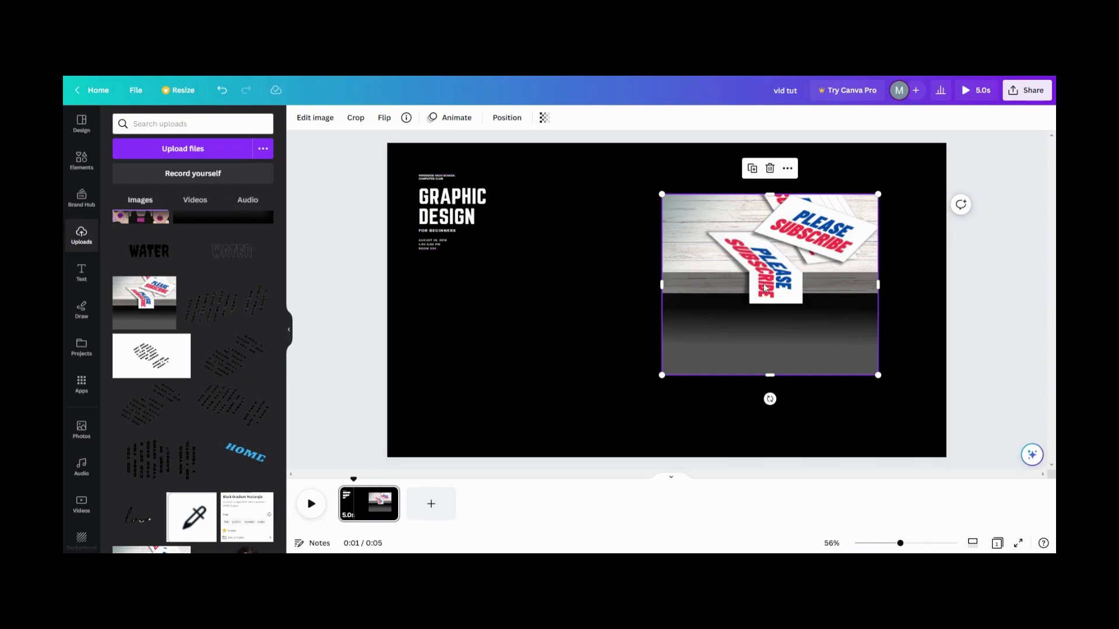
drag(764, 280, 769, 296)
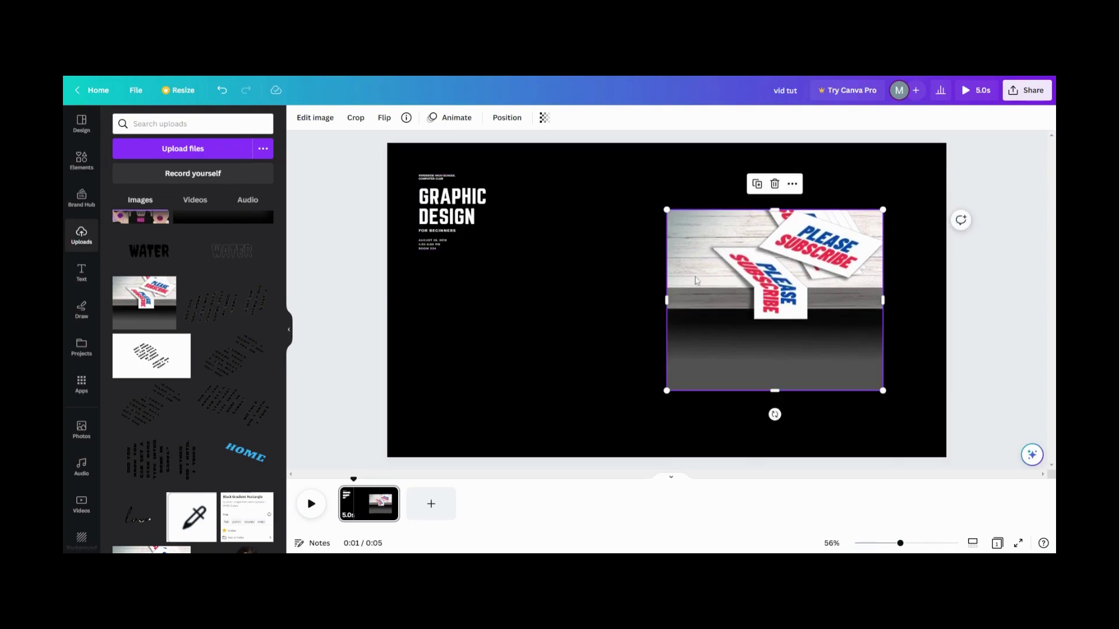
scroll(196, 357, down, 4)
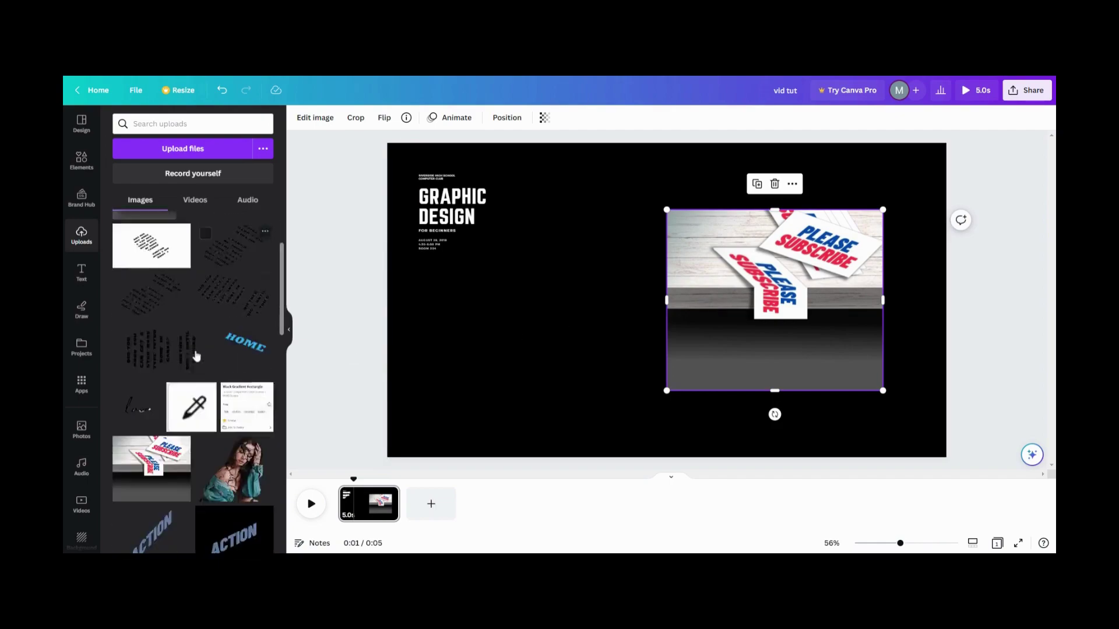
scroll(195, 357, down, 1)
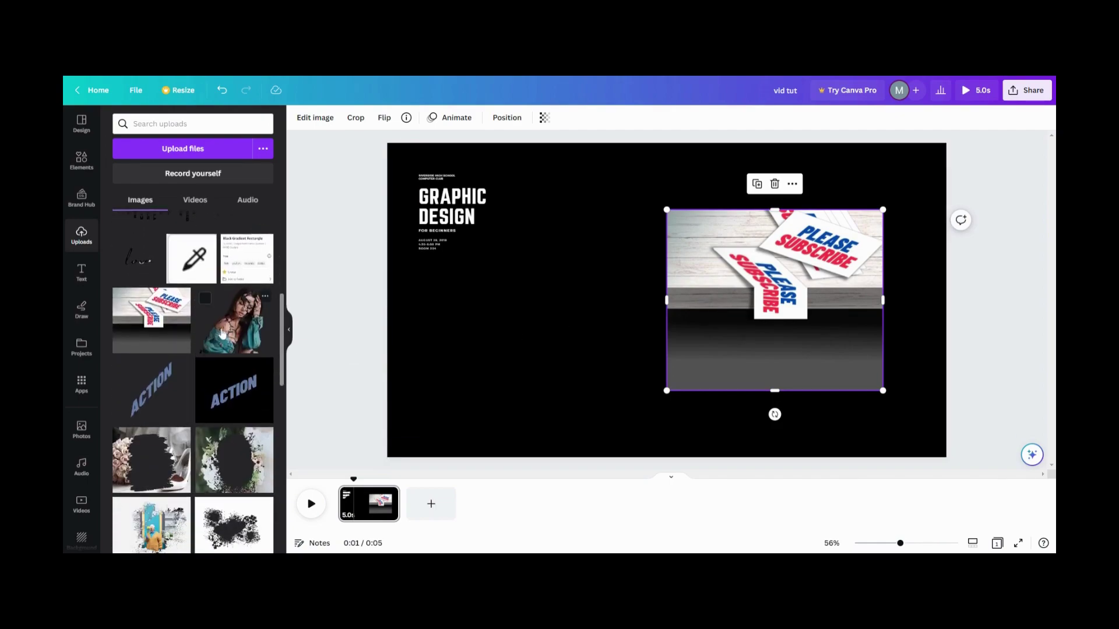
Add the woman photo below the Please Subscribe photo and resize it to the same width
click(222, 333)
drag(632, 329, 735, 468)
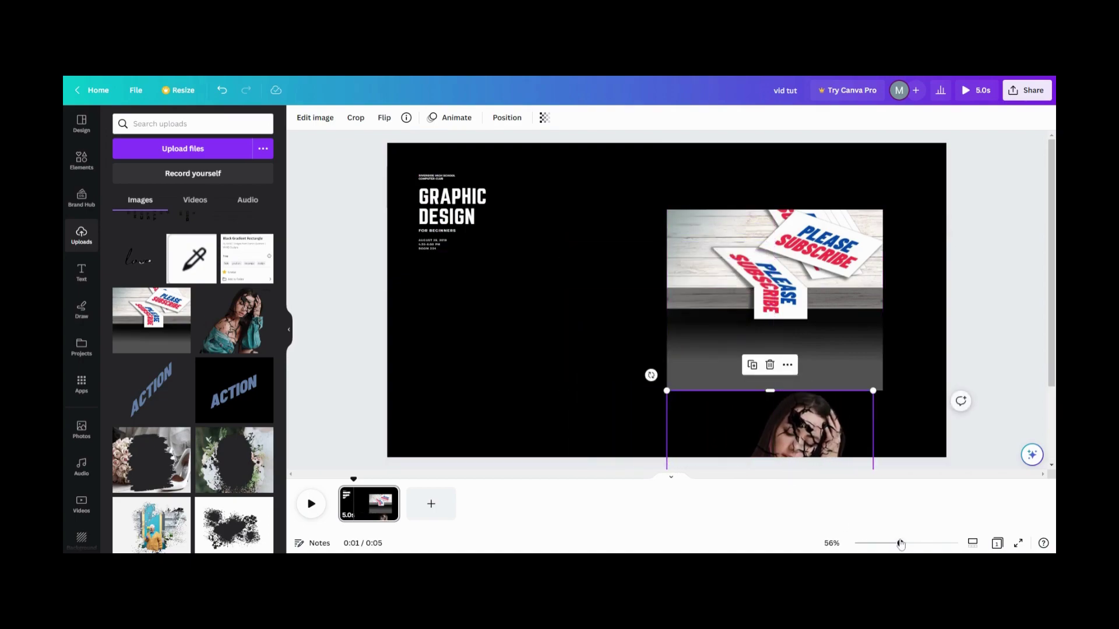
drag(900, 544, 885, 545)
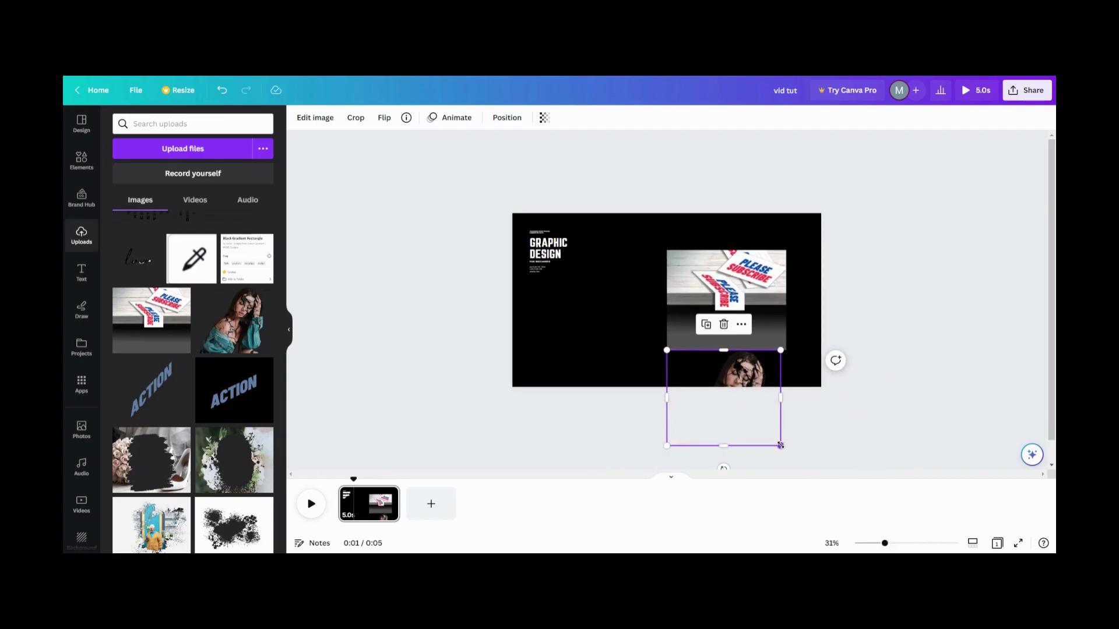
drag(780, 445, 786, 449)
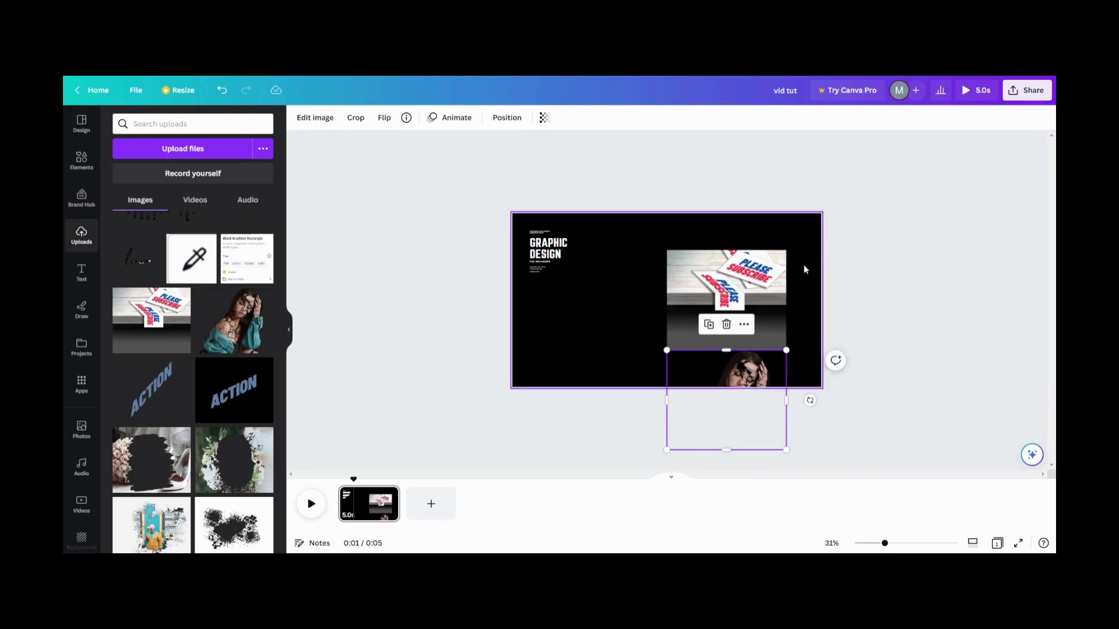
Group the two photos and drag the group up so the woman portrait shows on the slide
shift+click(759, 318)
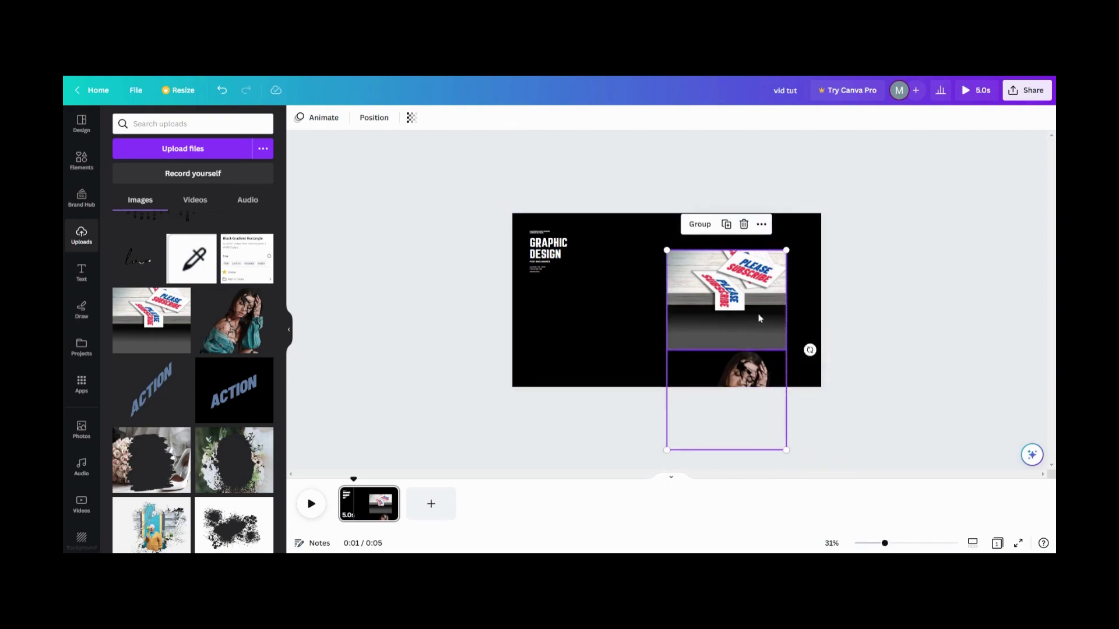
click(701, 225)
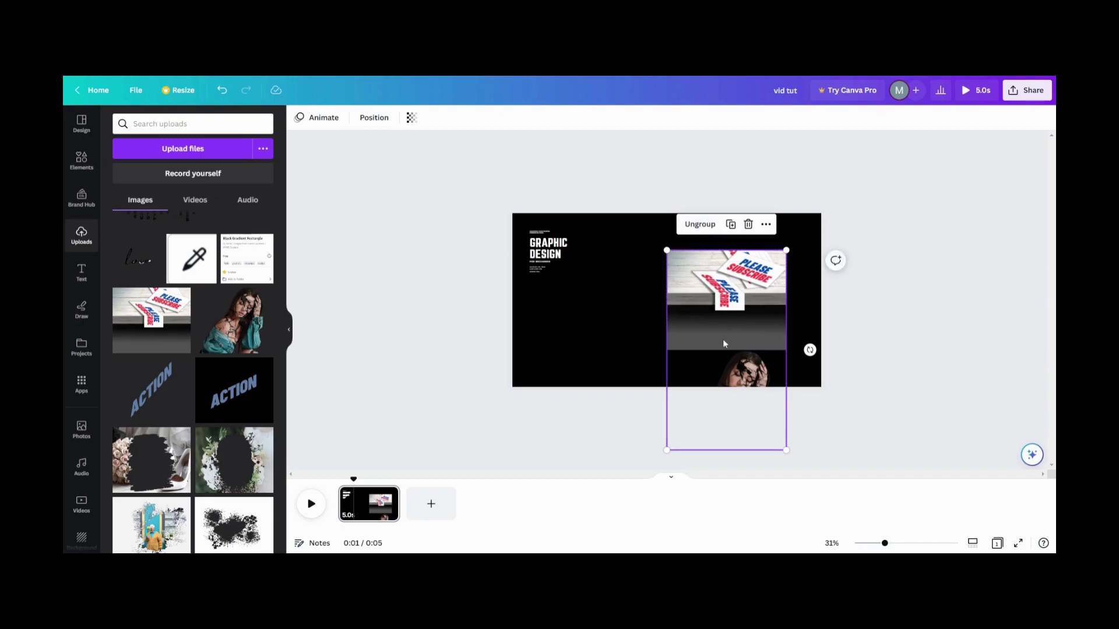
drag(724, 344, 722, 187)
Add the man-by-the-blue-door photo under the woman portrait, sized and aligned to the strip's width
scroll(236, 415, down, 3)
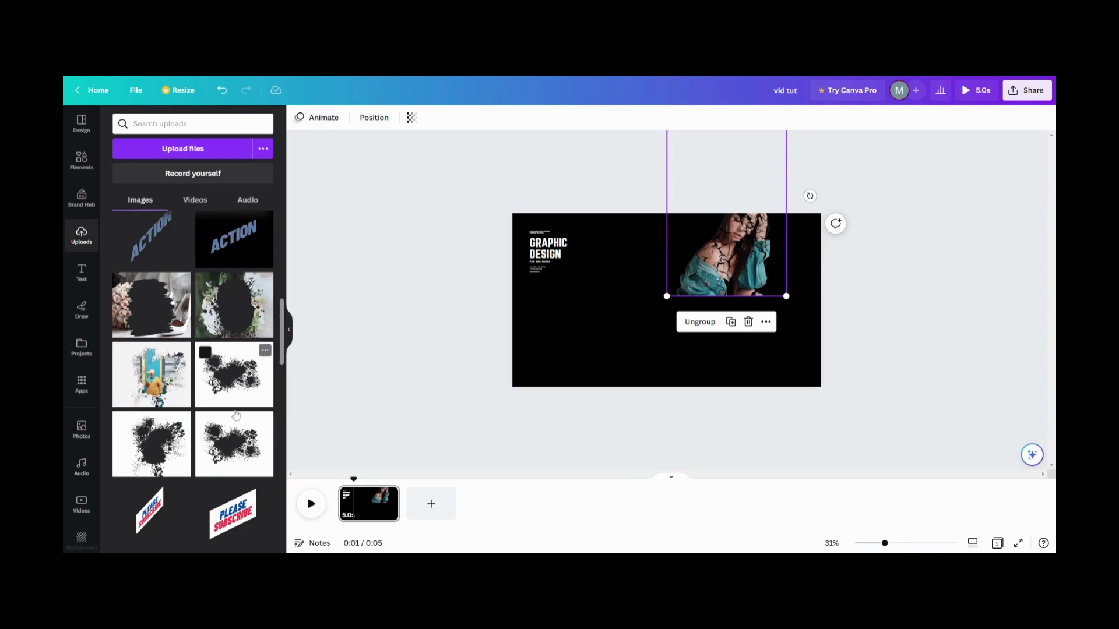
click(148, 379)
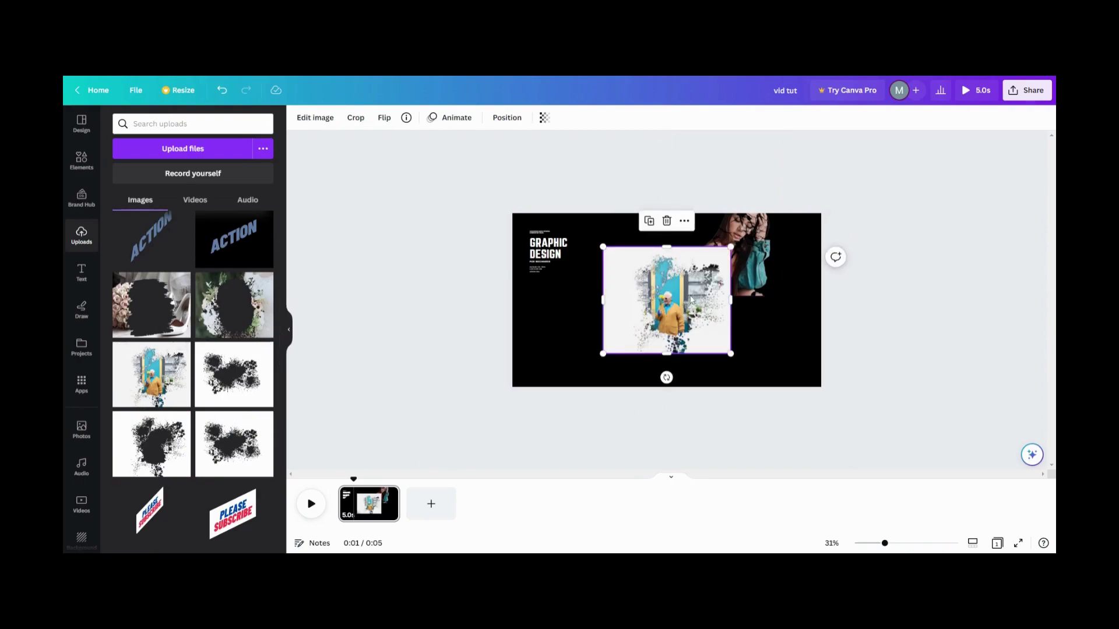
drag(690, 299, 763, 344)
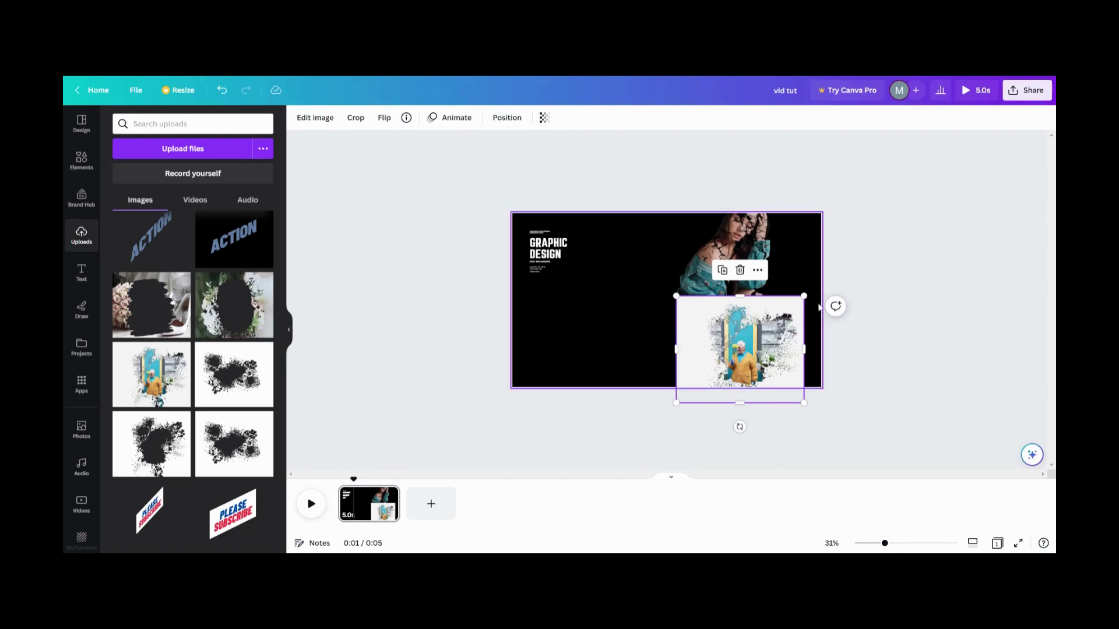
drag(804, 295, 799, 299)
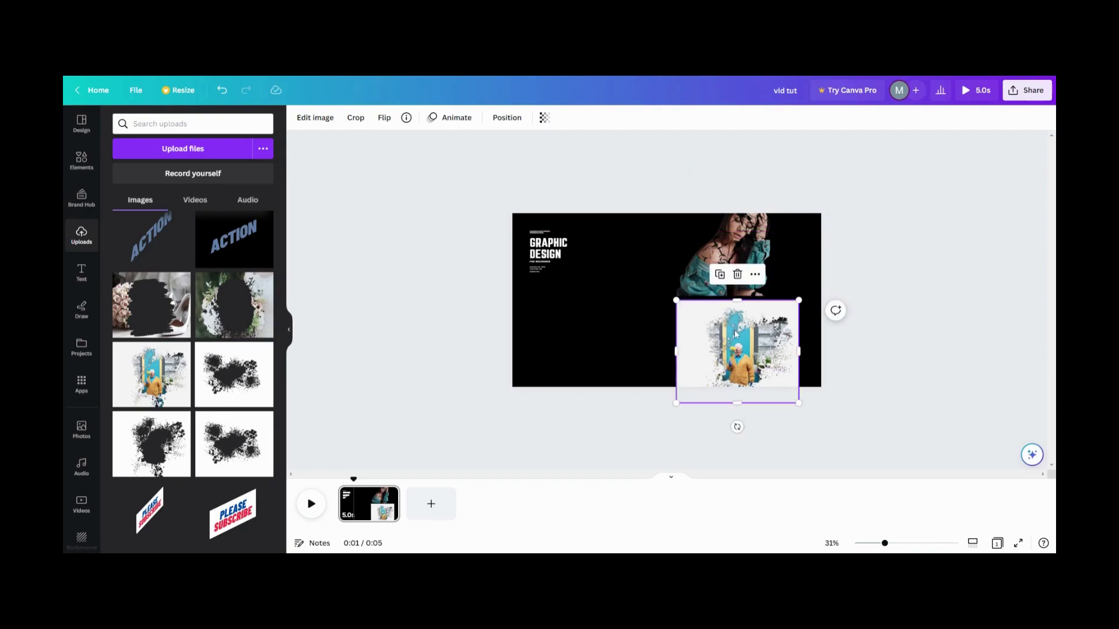
drag(734, 334, 708, 346)
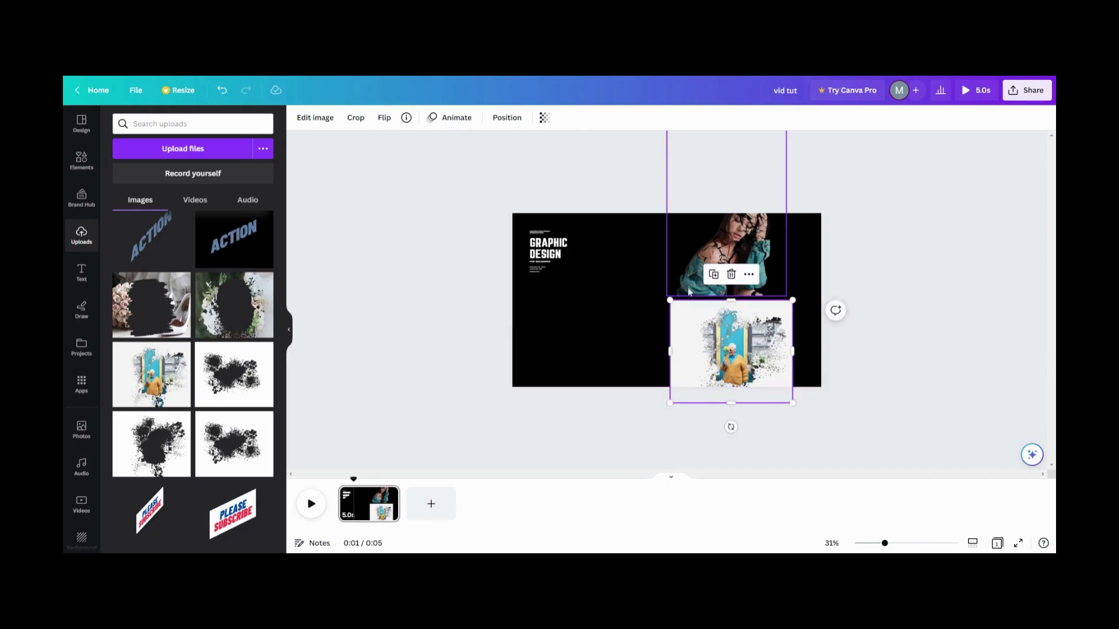
drag(682, 333, 695, 337)
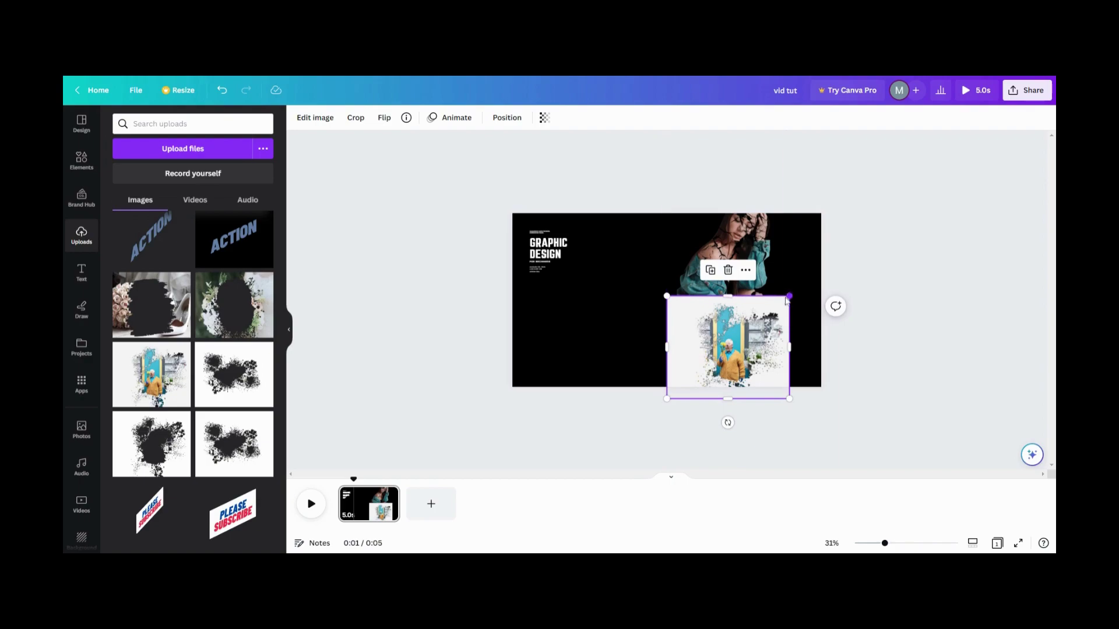
drag(787, 297, 780, 325)
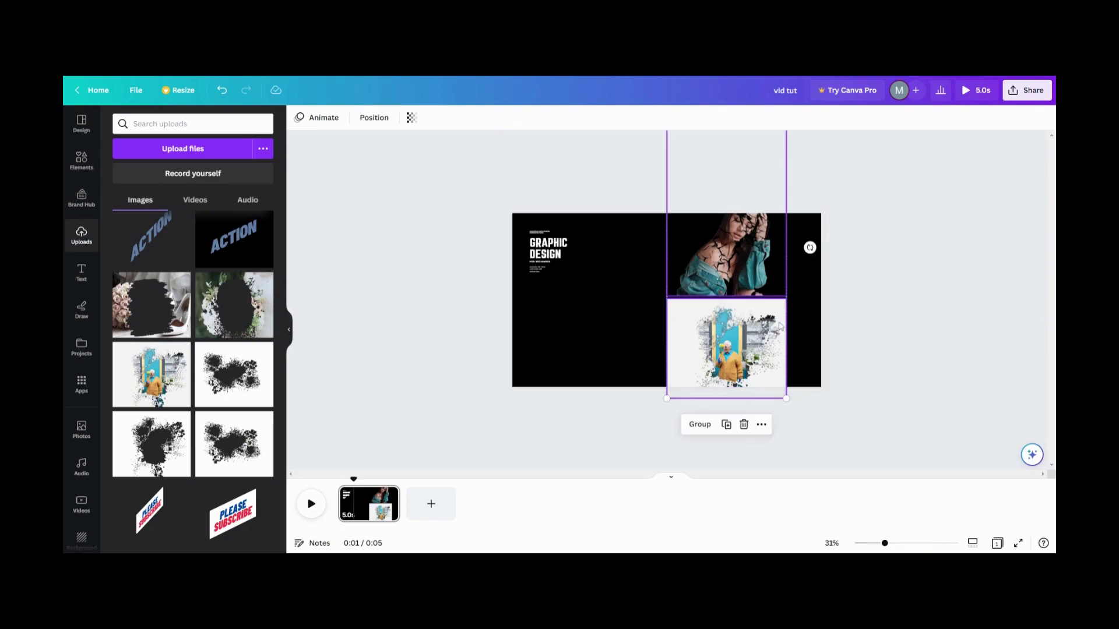
Group the man photo into the strip, then add the ACTION image below at matching width and group it
click(700, 424)
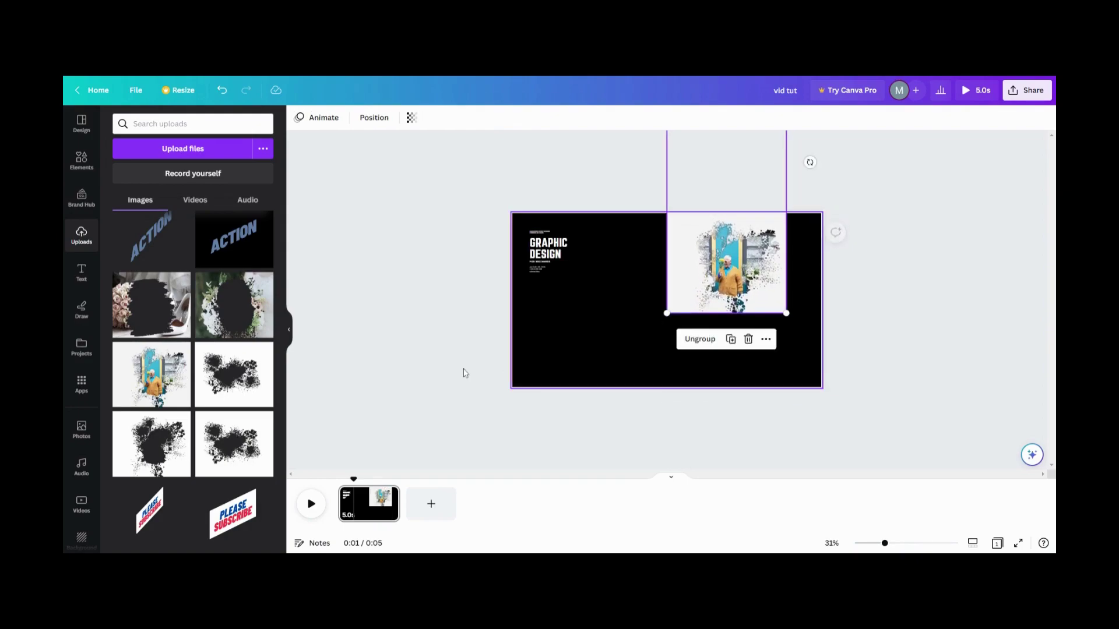
scroll(229, 445, down, 10)
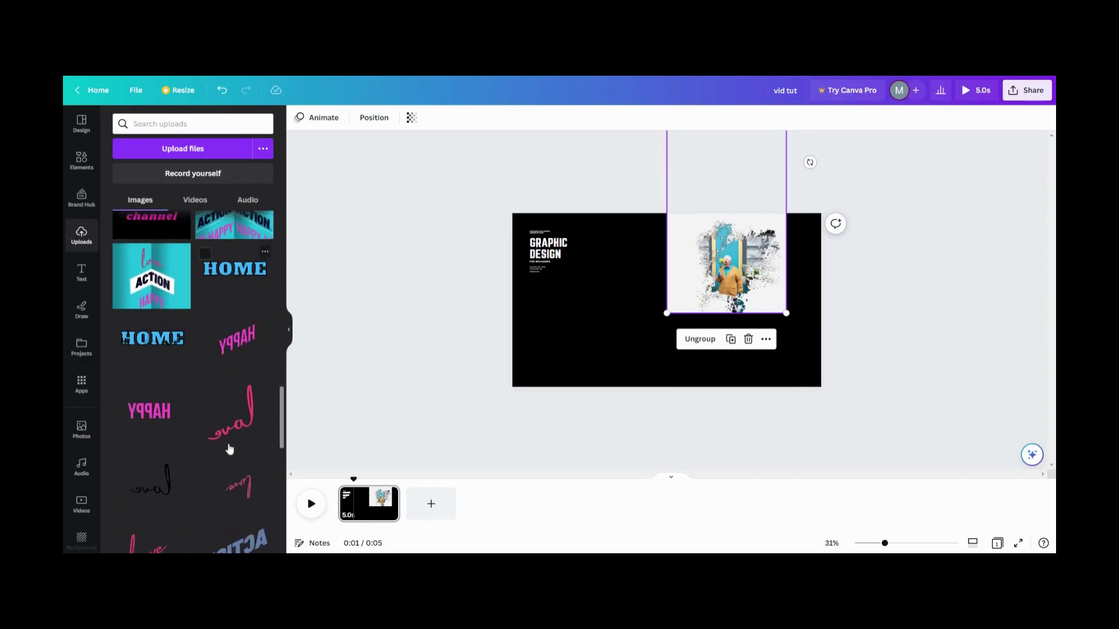
scroll(229, 446, down, 1)
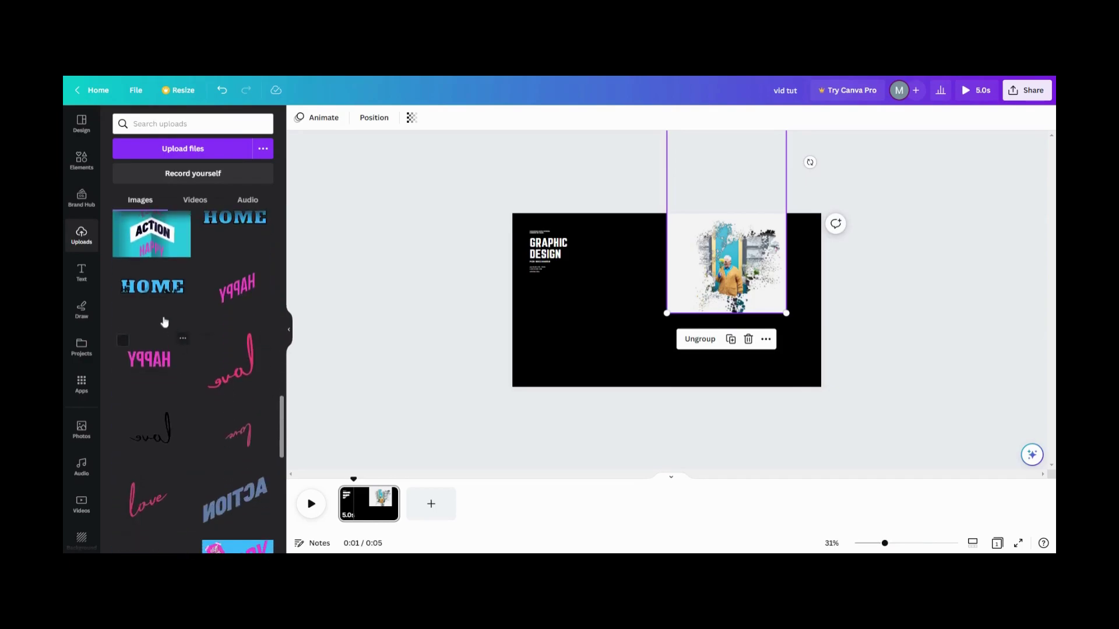
click(169, 259)
drag(635, 304, 698, 371)
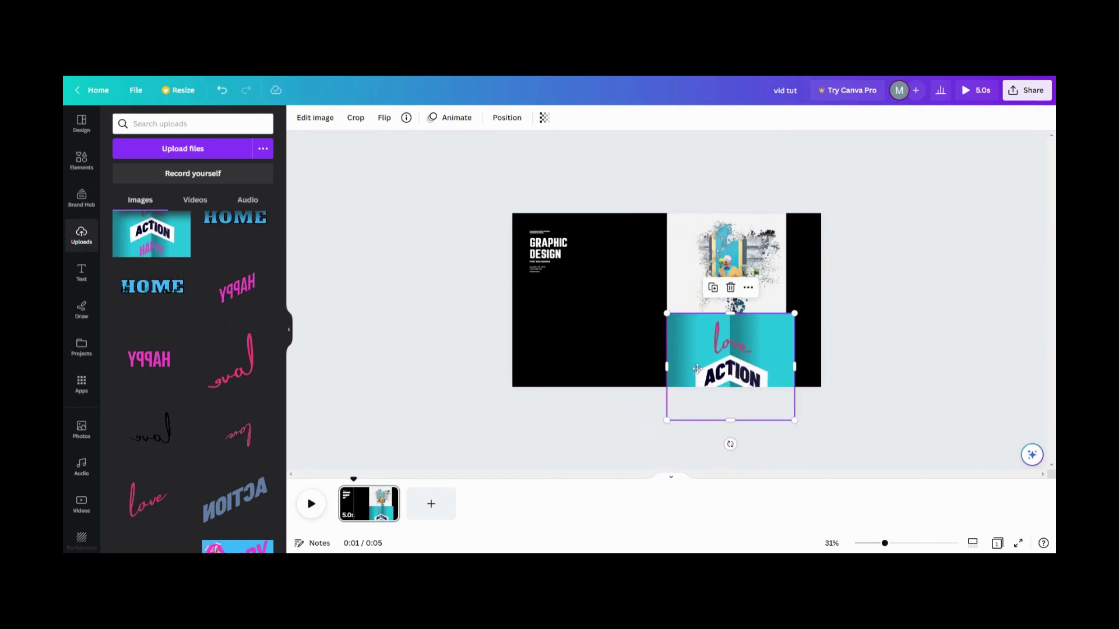
drag(795, 314, 787, 321)
drag(768, 364, 768, 358)
shift+click(772, 337)
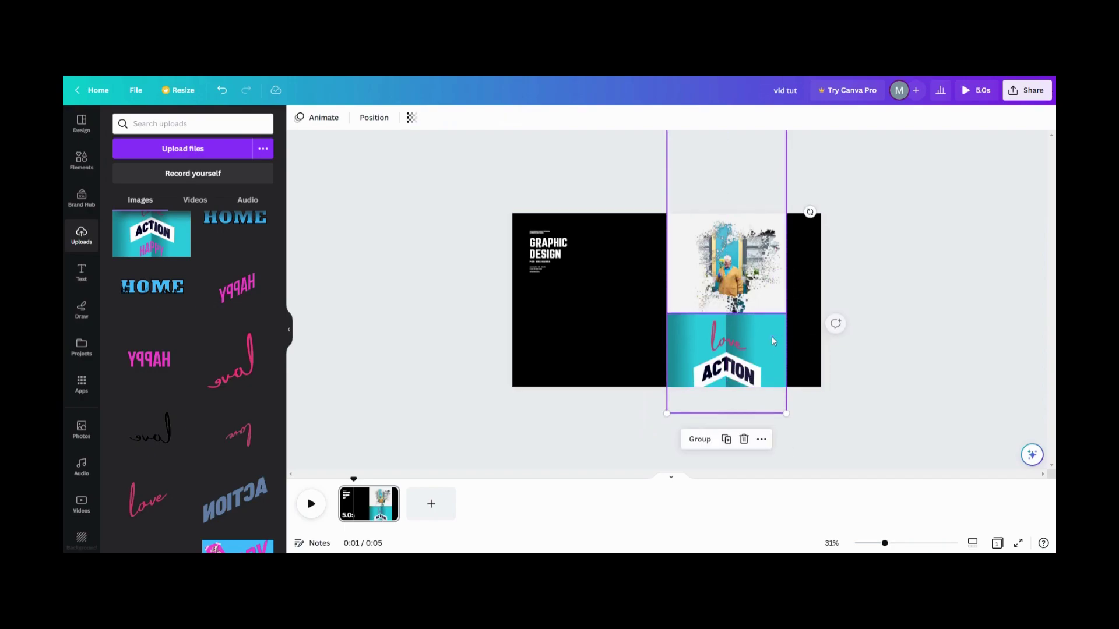
click(700, 440)
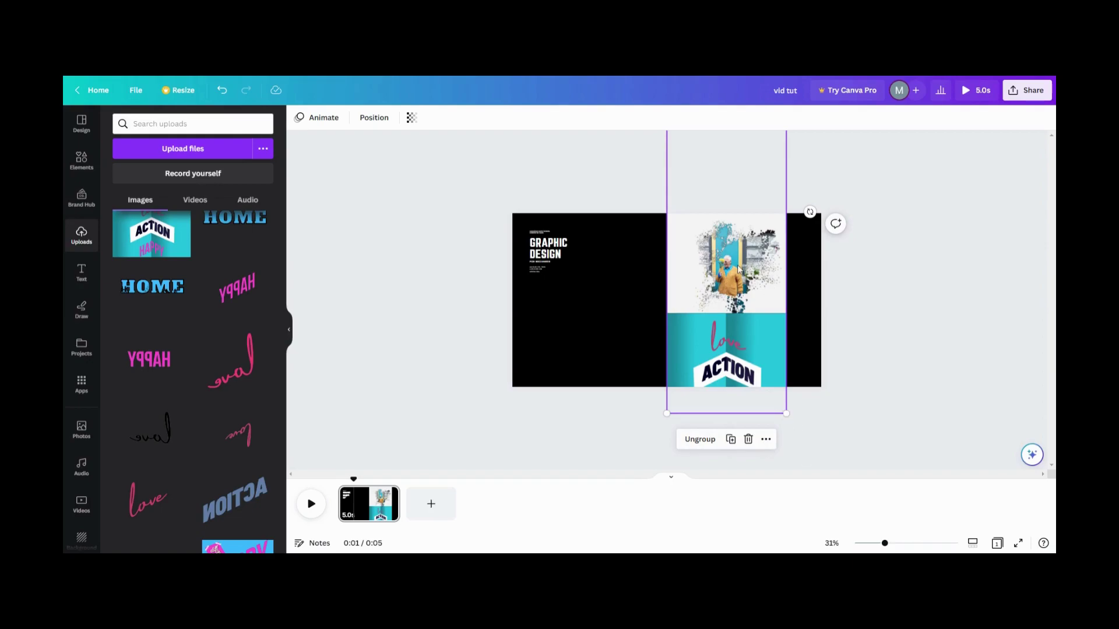
Reposition the photo strip on the right, then lower the GRAPHIC DESIGN text group and enlarge it slightly
drag(737, 268, 737, 453)
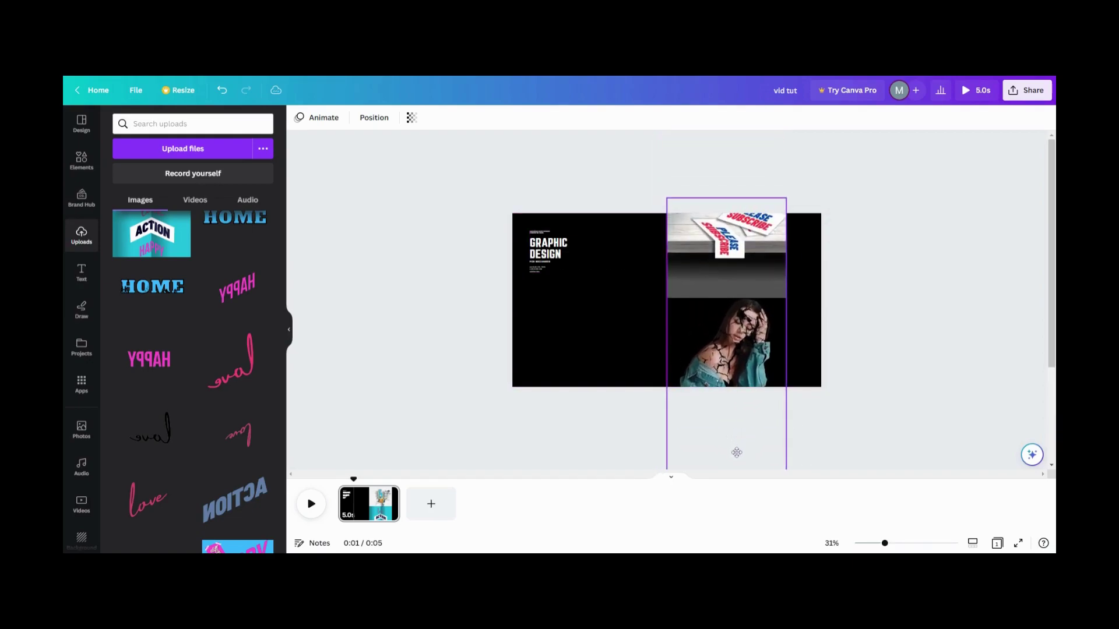
drag(751, 350, 755, 384)
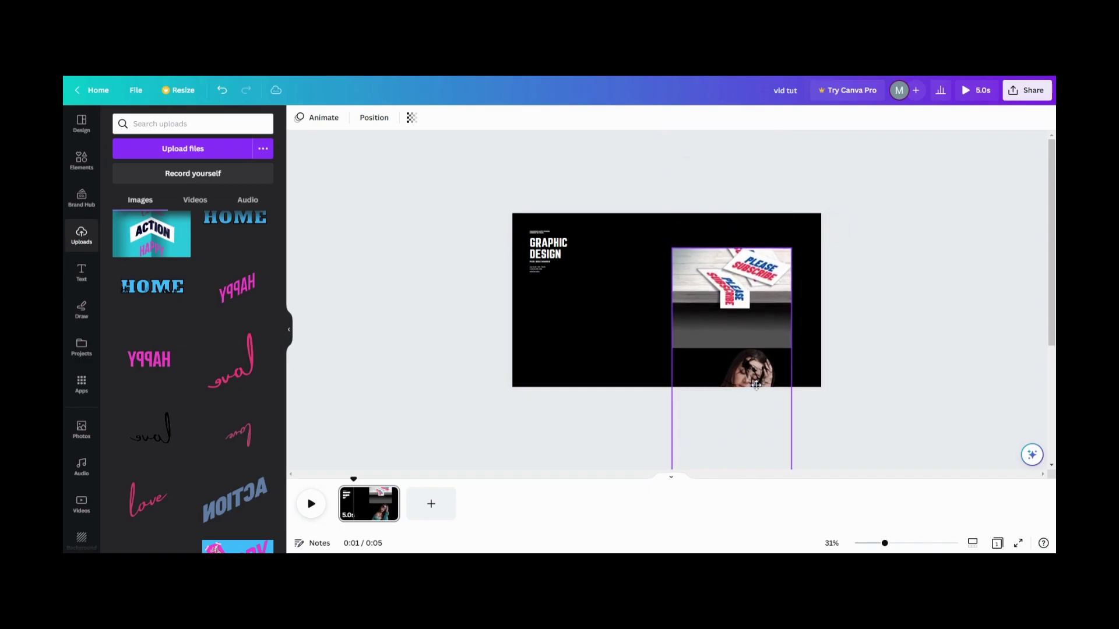
drag(541, 255, 621, 366)
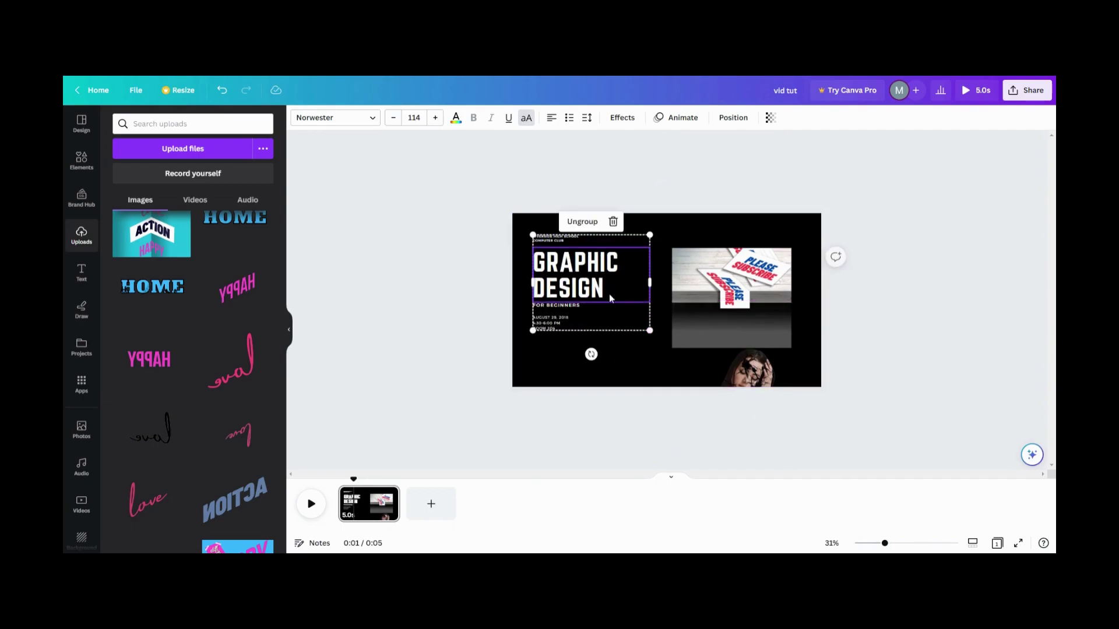
drag(606, 288, 606, 306)
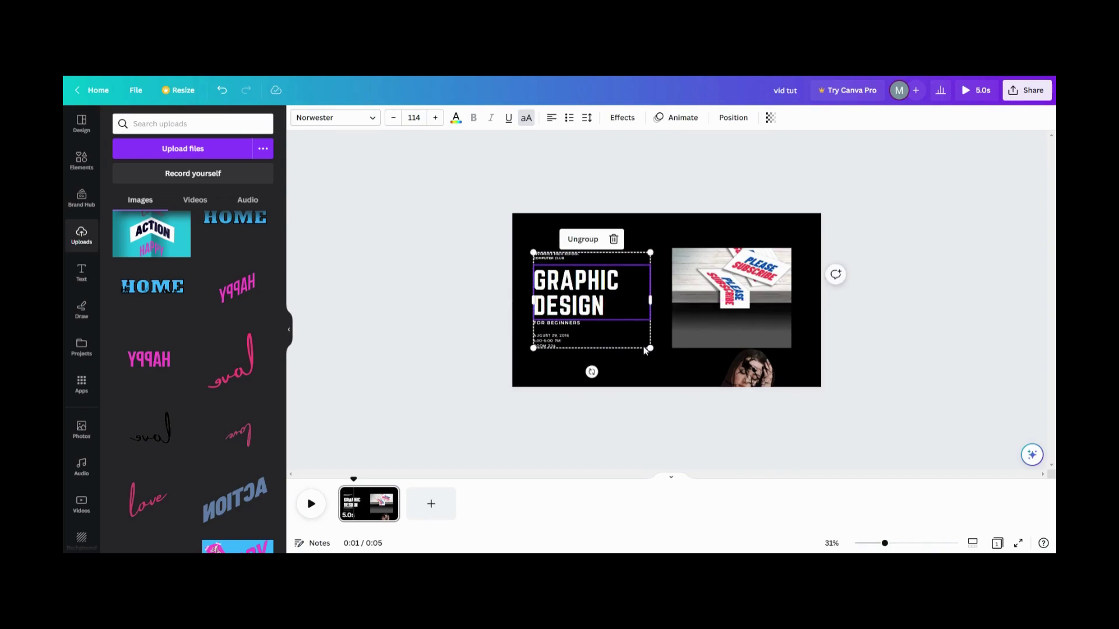
drag(648, 351, 653, 352)
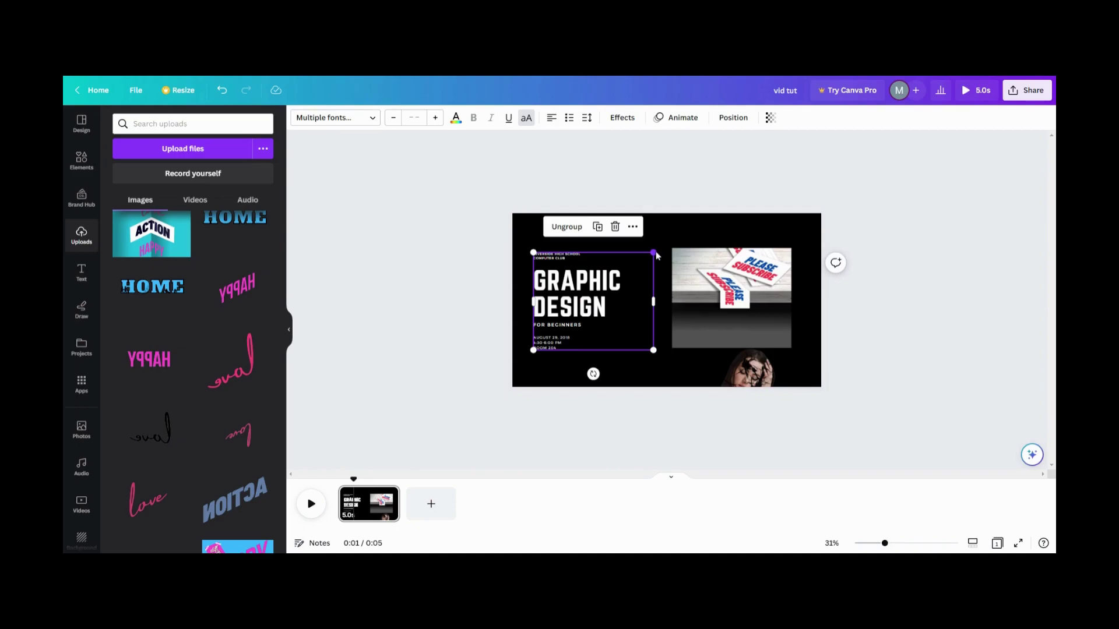
drag(653, 253, 660, 248)
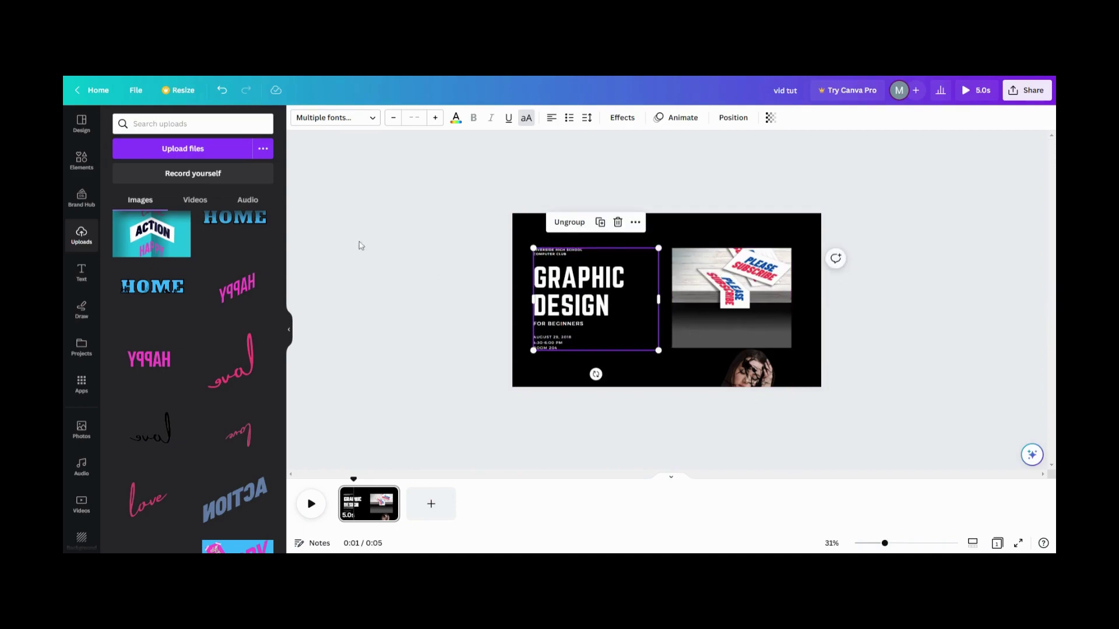
Add a black square from Elements and place it over the strip at the slide's top edge
click(82, 165)
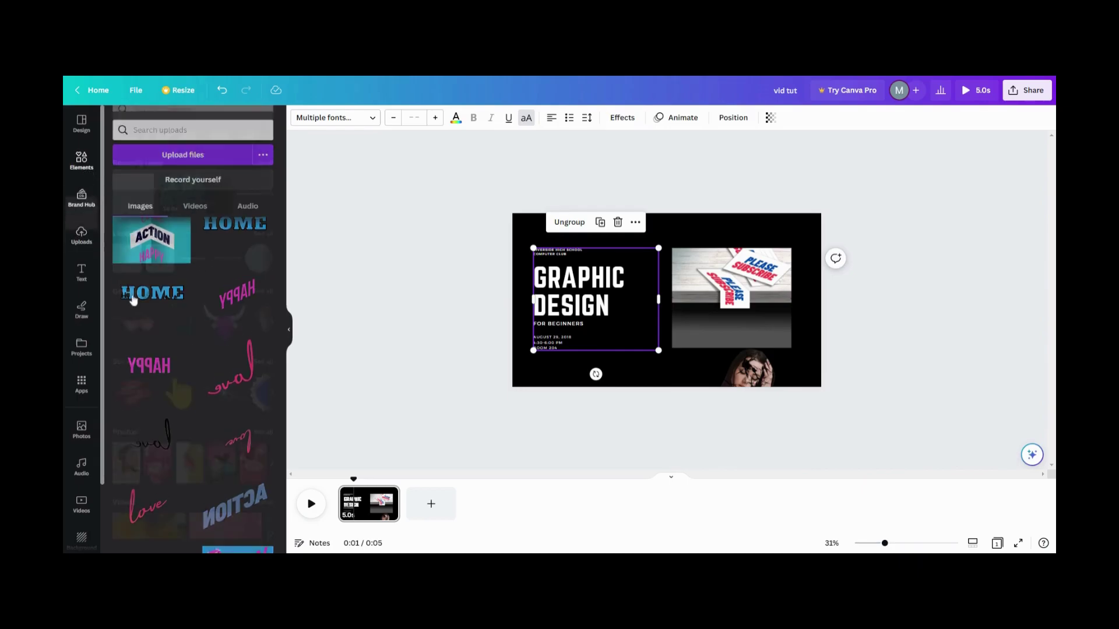
click(124, 211)
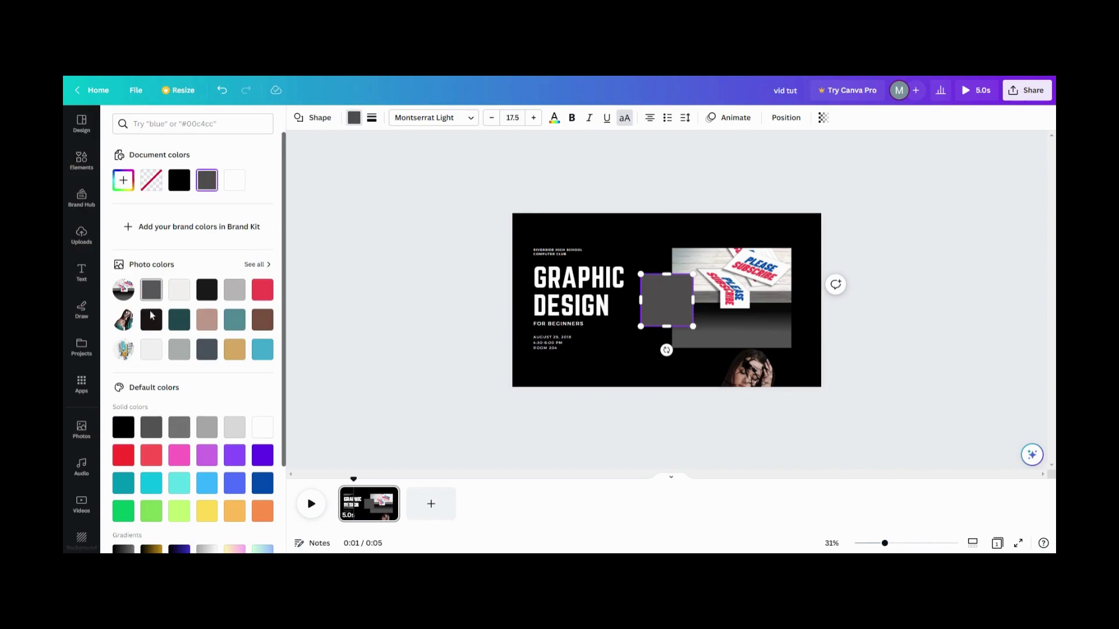
click(122, 427)
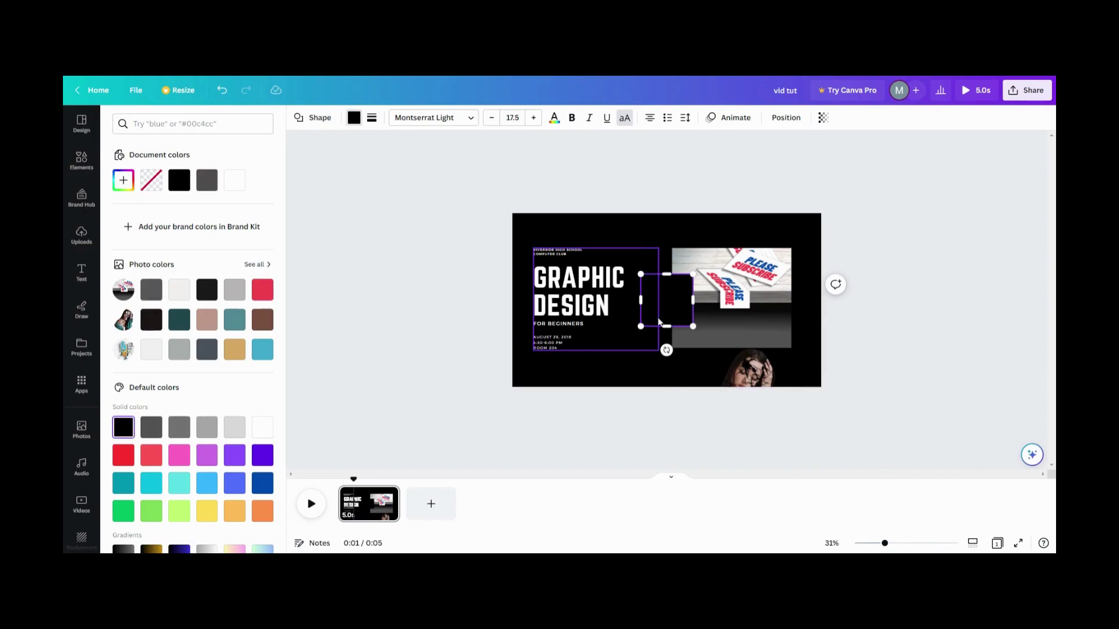
drag(663, 307, 830, 221)
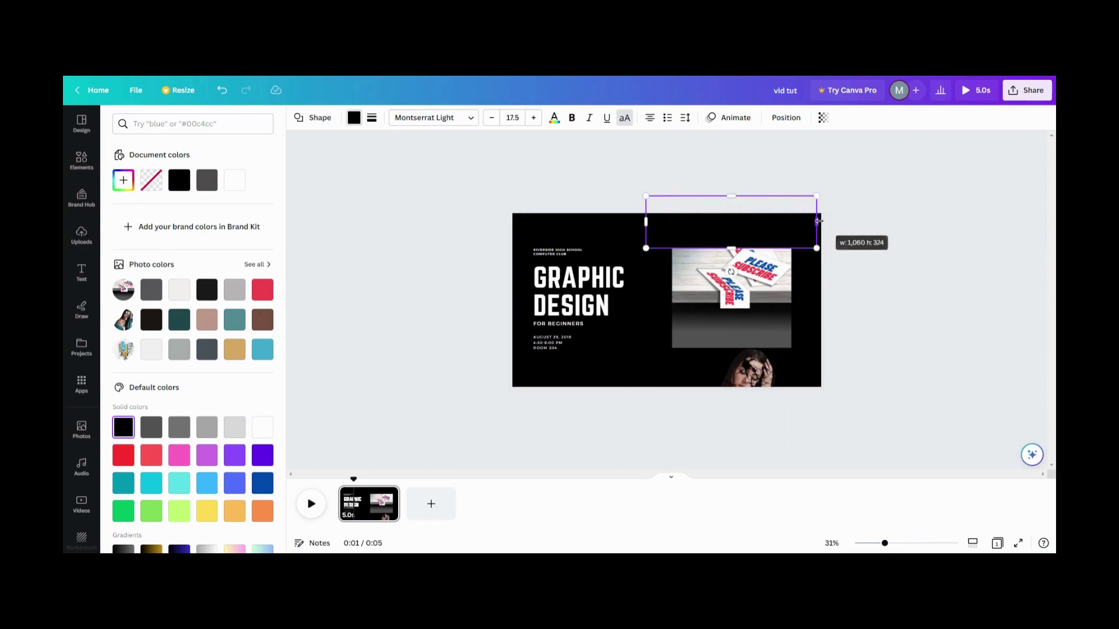
click(719, 230)
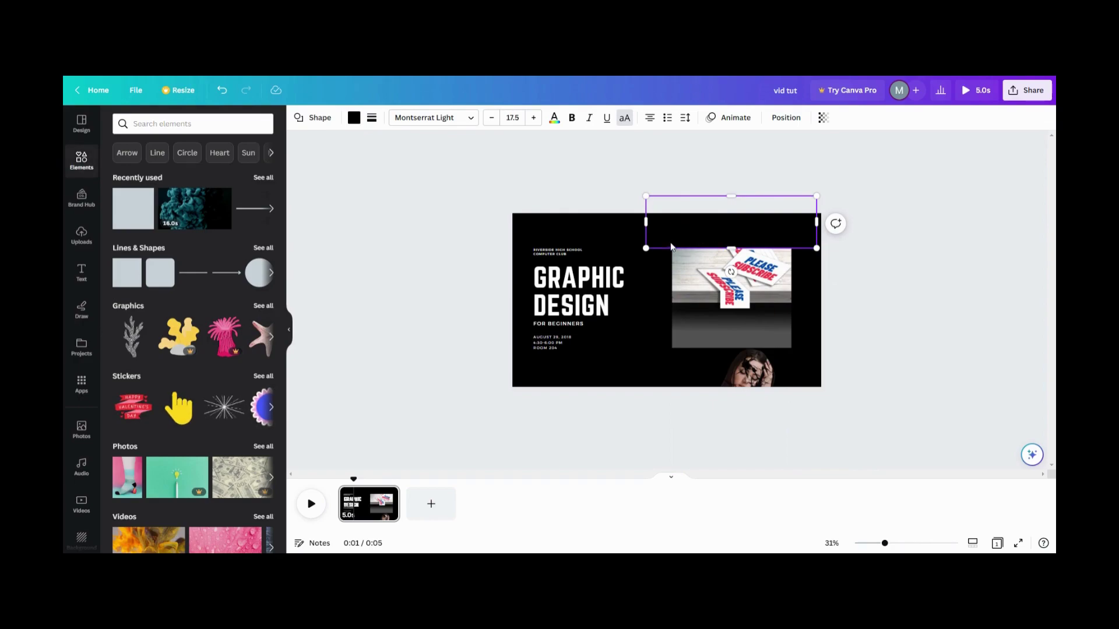
Duplicate the black bar and move the copy to the bottom edge, below the Please Subscribe photo
click(653, 274)
click(690, 239)
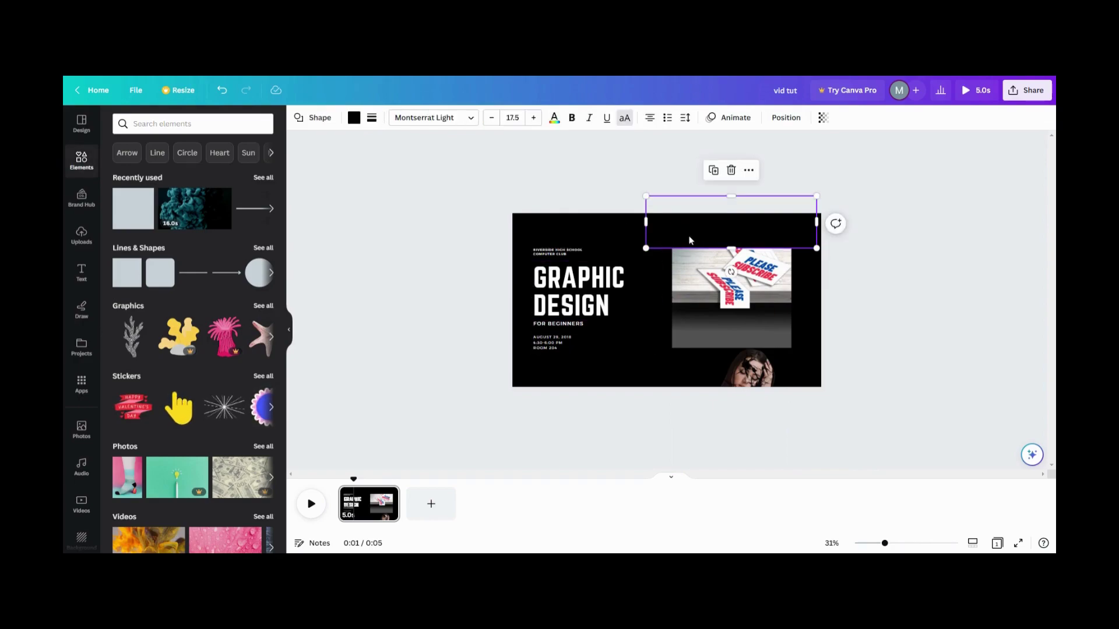
click(714, 171)
drag(709, 225, 708, 374)
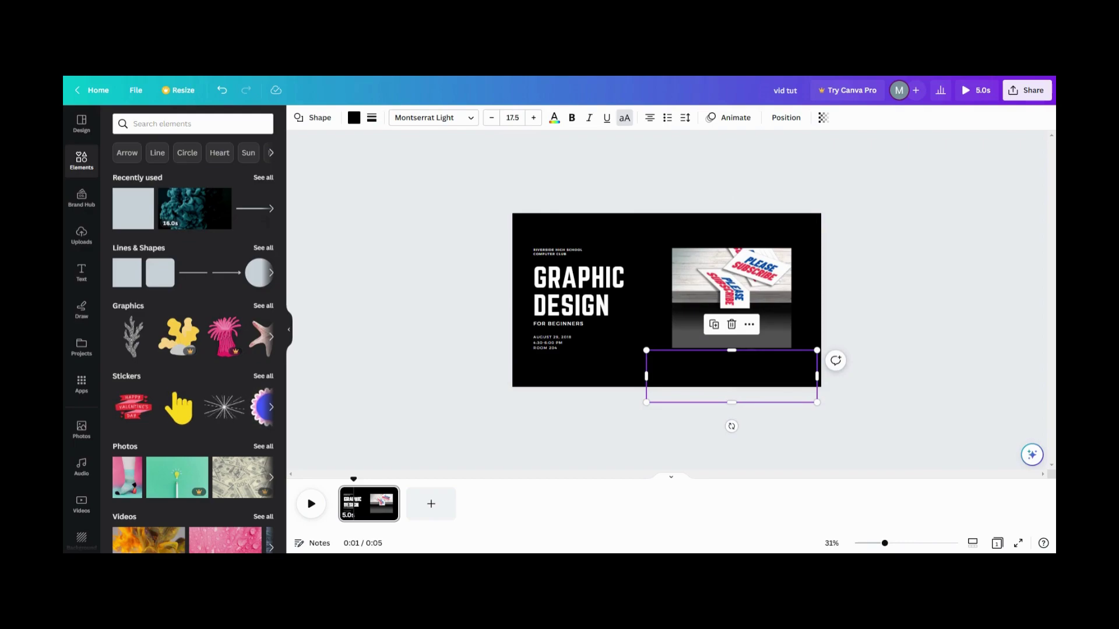
click(732, 370)
click(732, 369)
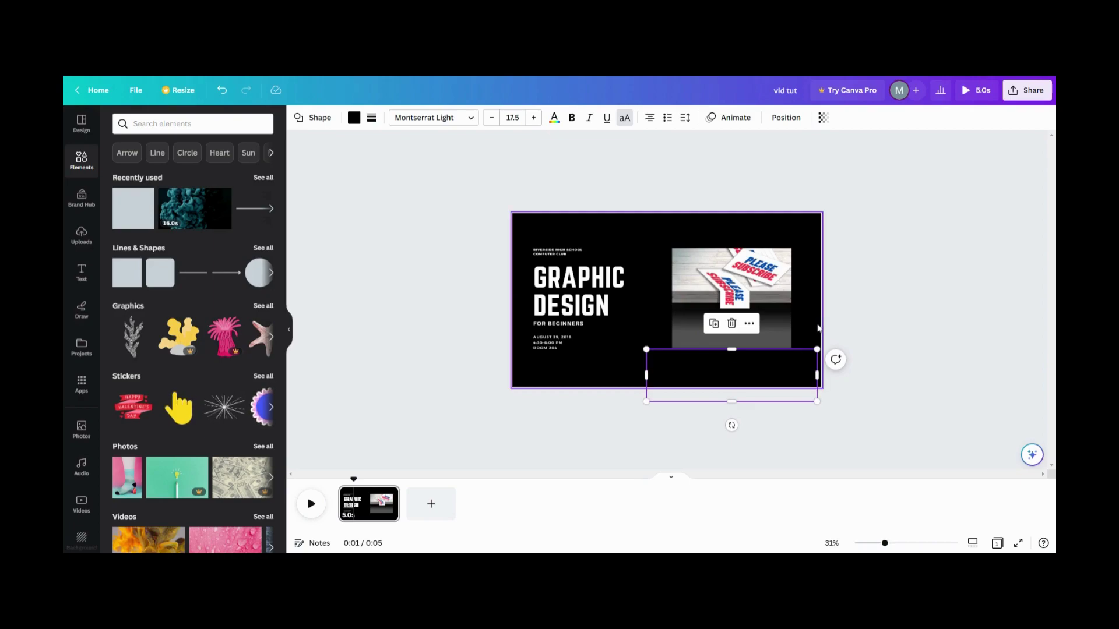
click(816, 332)
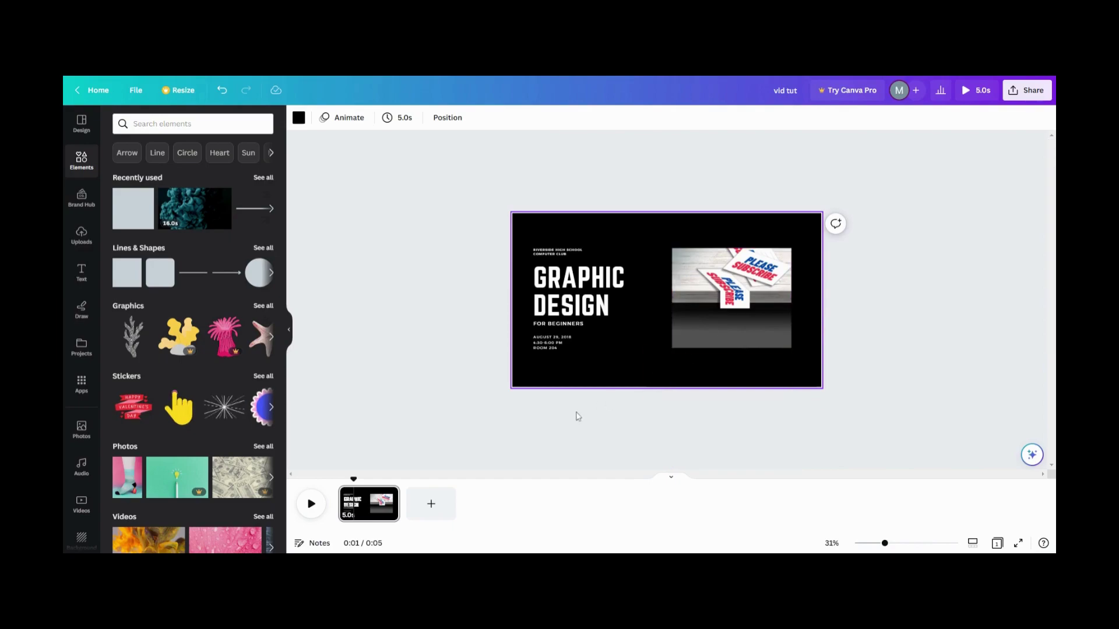
Duplicate the page three times, sliding the strip up on each copy to reveal the woman, man and ACTION photos
click(389, 497)
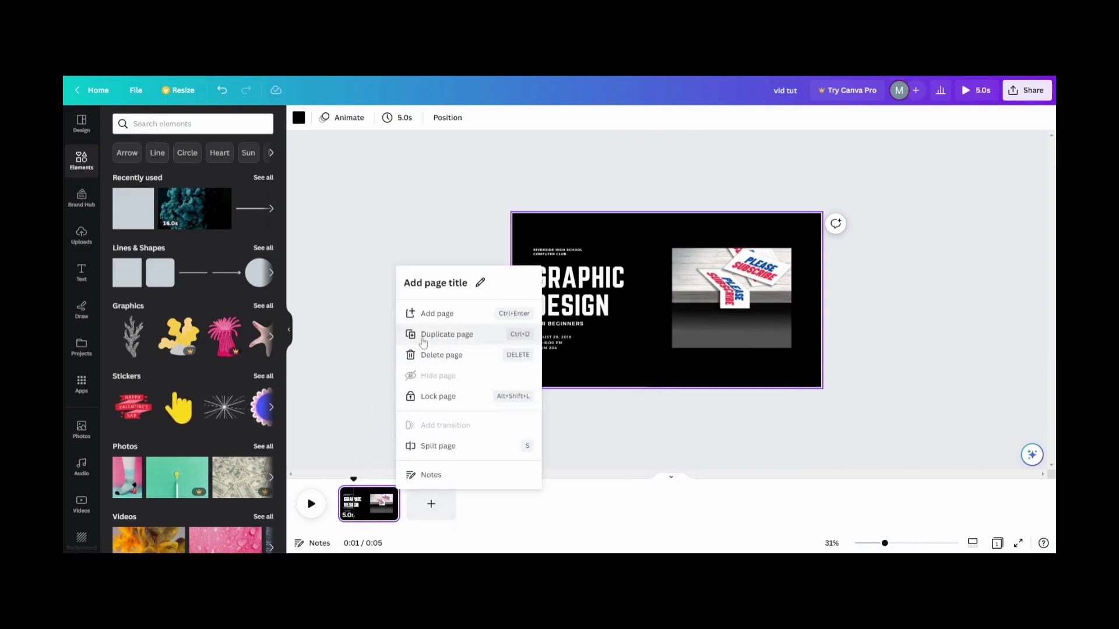
click(423, 335)
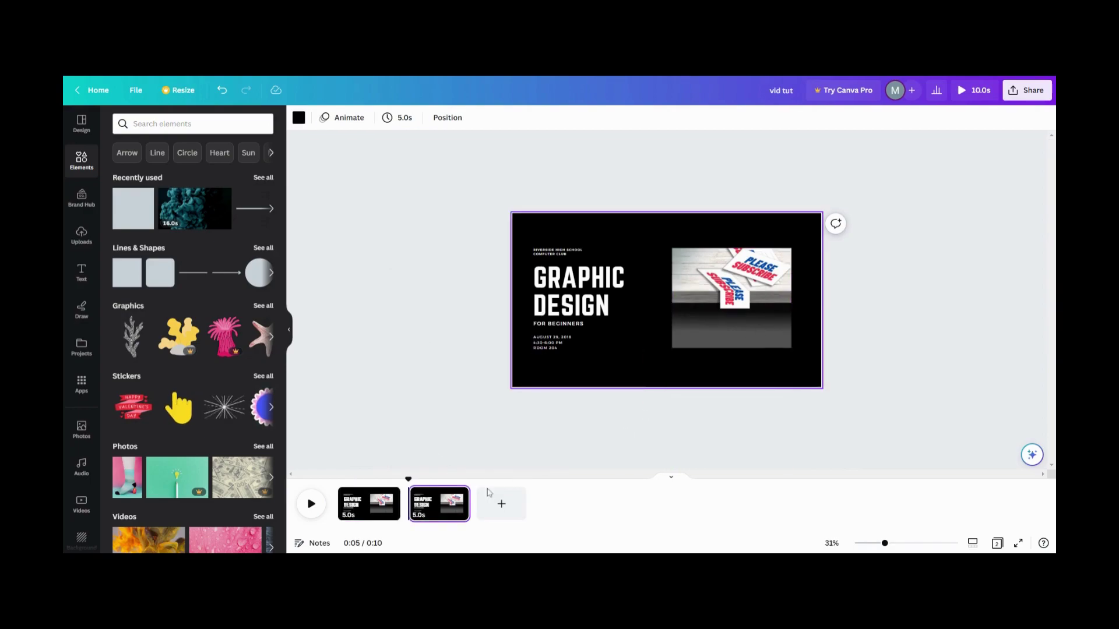
drag(743, 331, 743, 225)
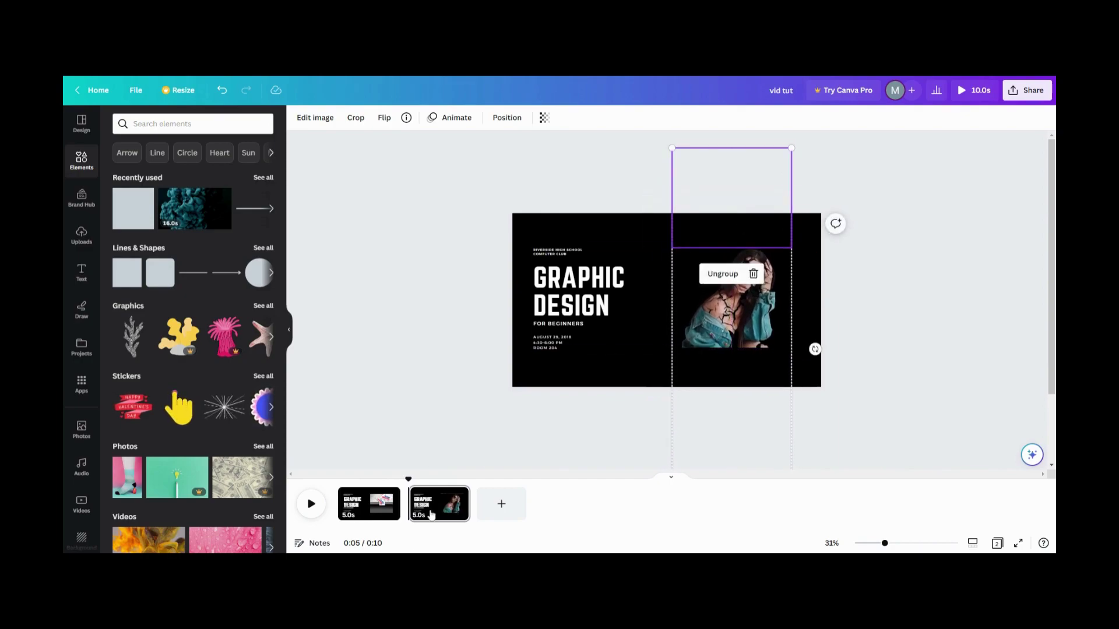
click(458, 495)
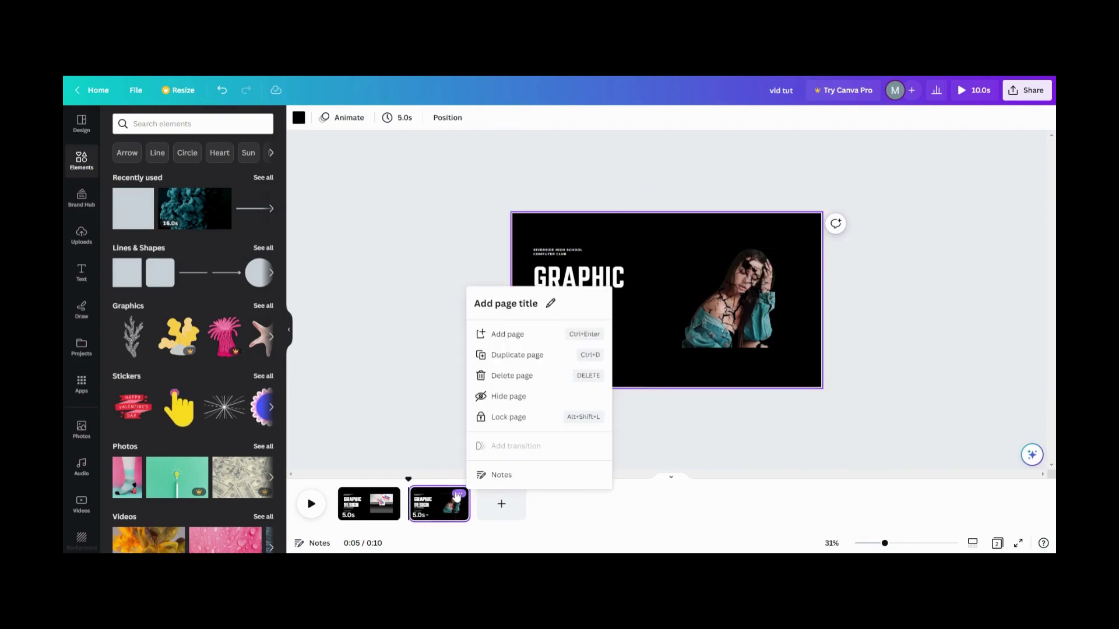
click(514, 357)
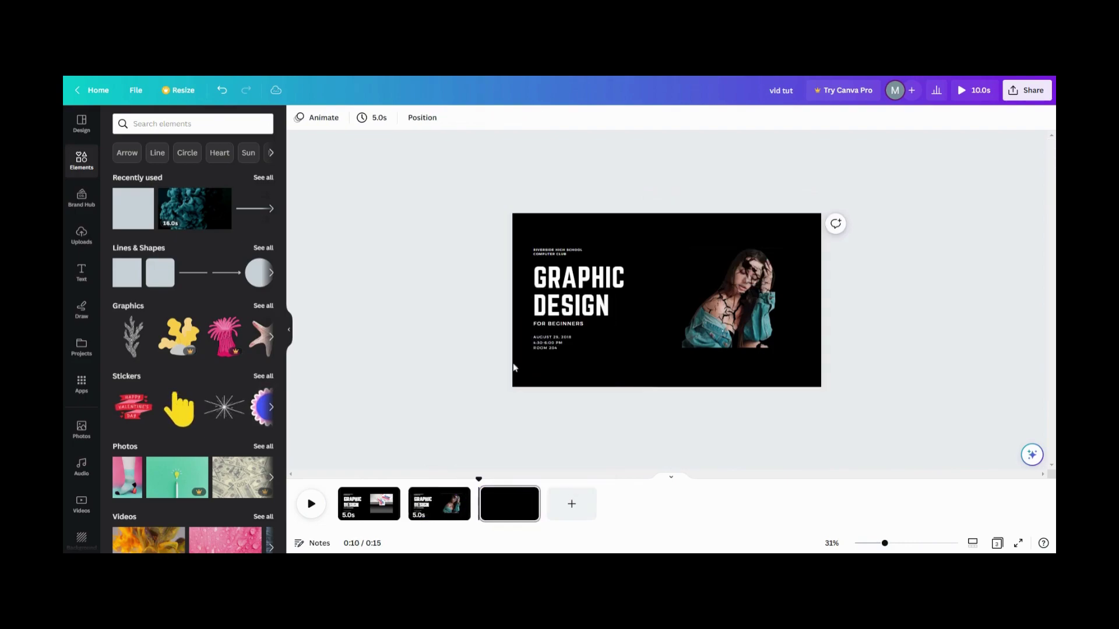
click(786, 357)
drag(752, 327, 752, 226)
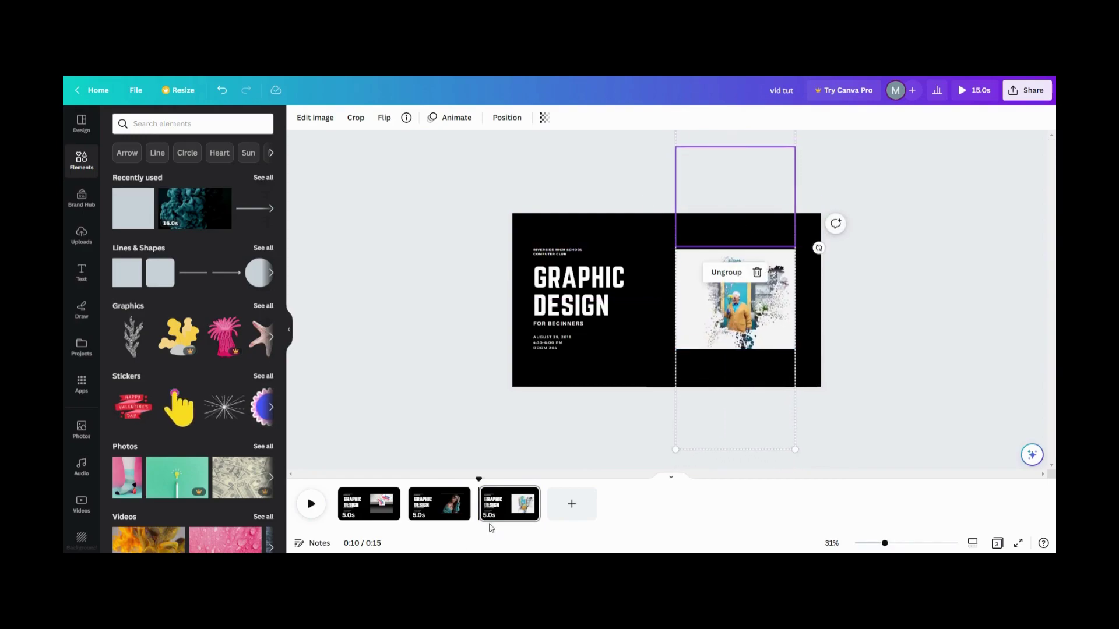
click(528, 494)
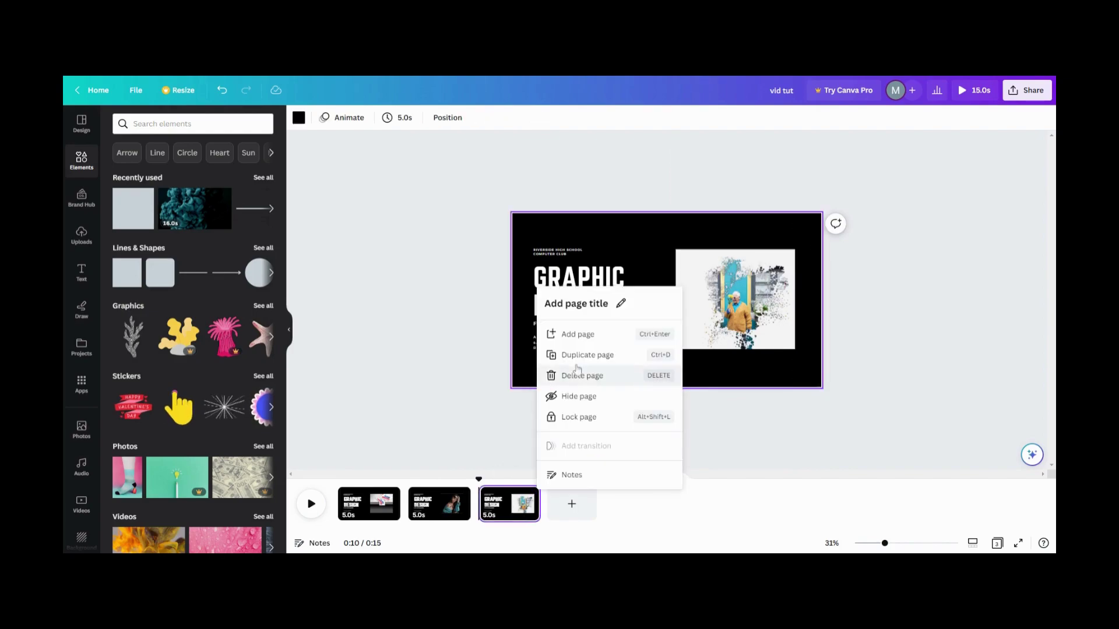
click(589, 353)
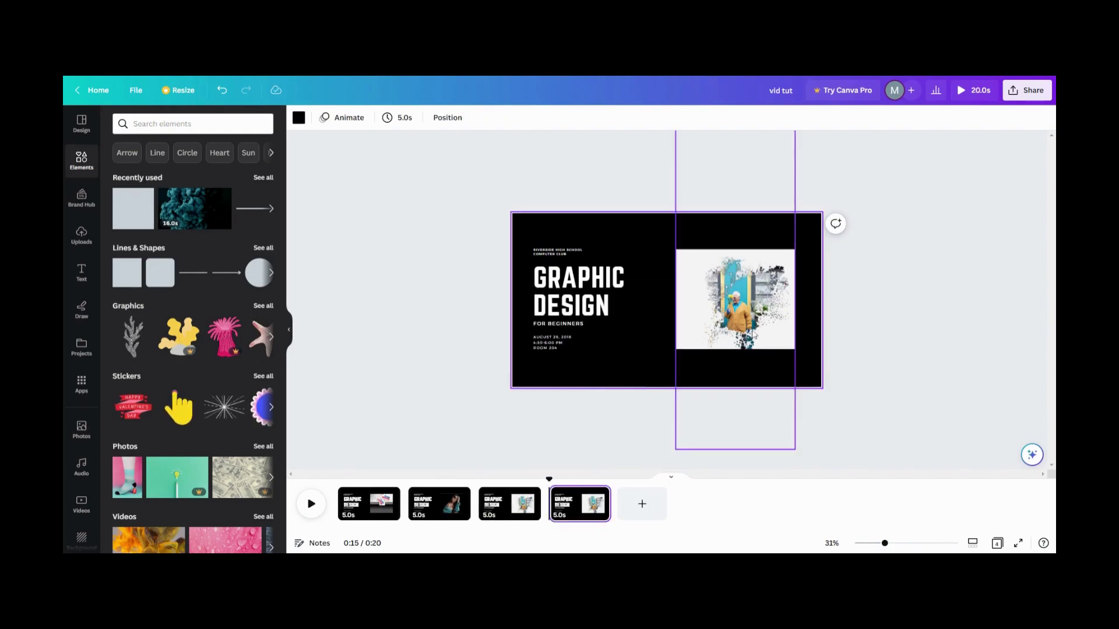
drag(716, 322, 727, 212)
click(618, 442)
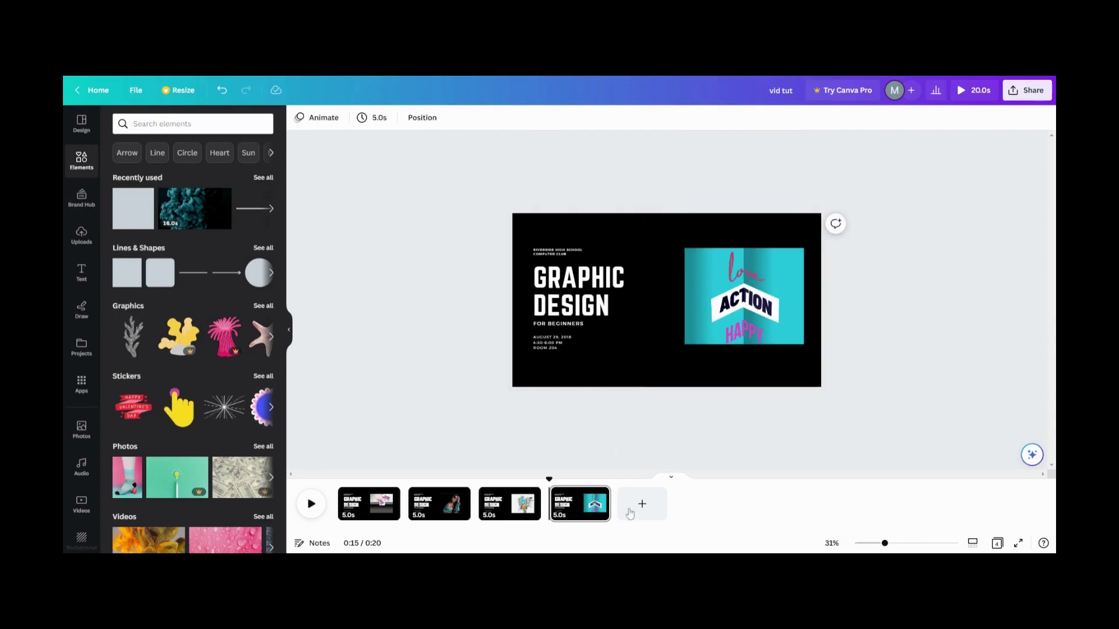
Apply Match & Move between all four pages and trim the first three to 1.0s, totalling 7.8 seconds
click(390, 513)
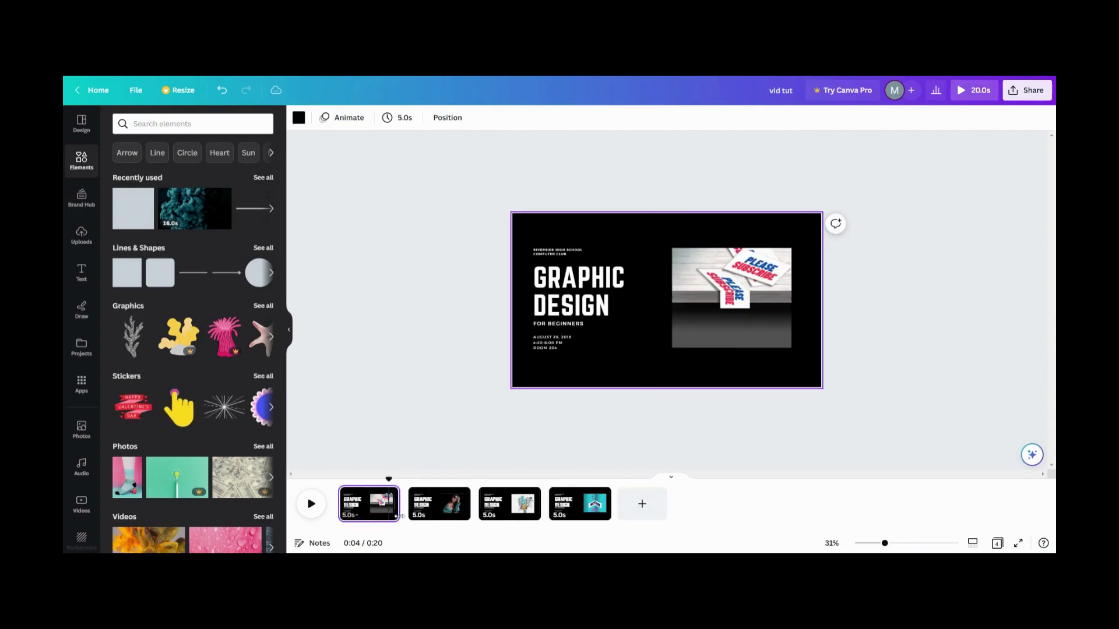
click(411, 514)
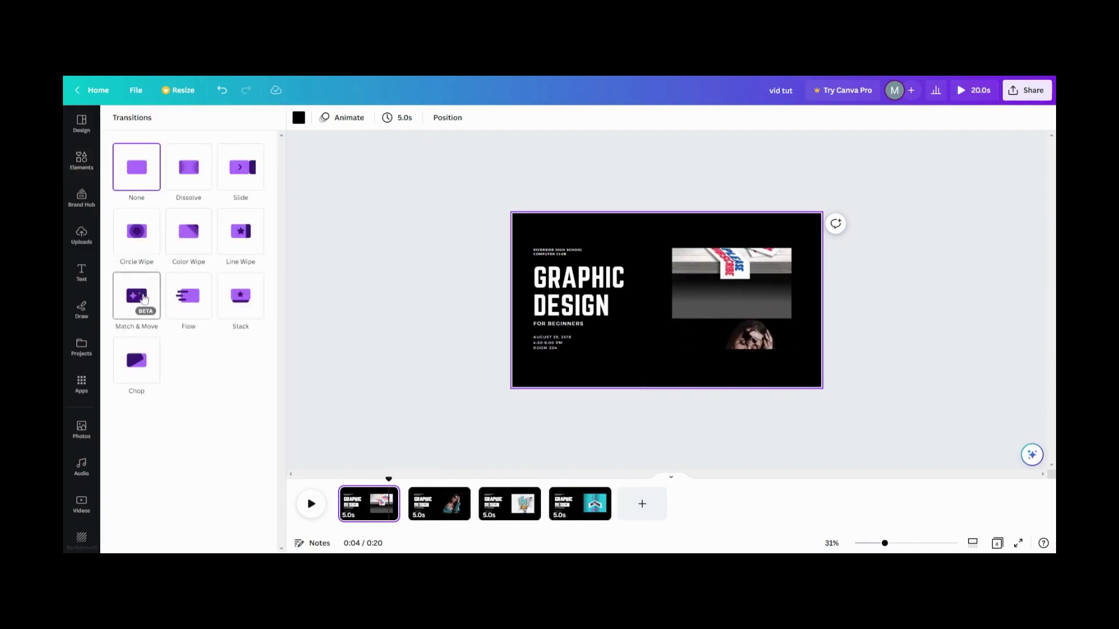
click(144, 299)
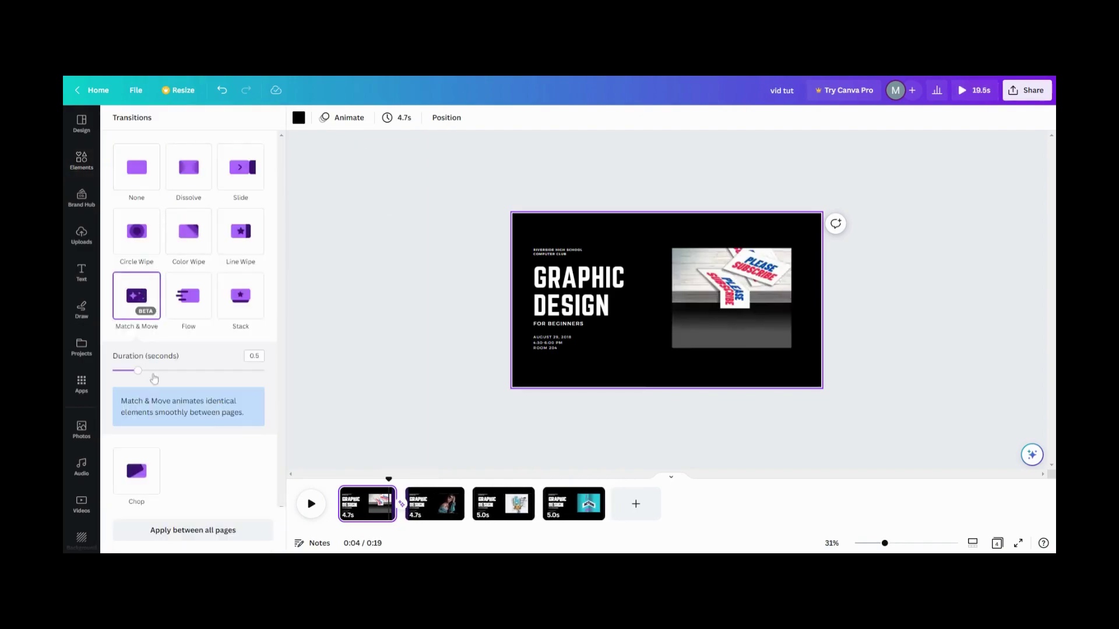
click(186, 536)
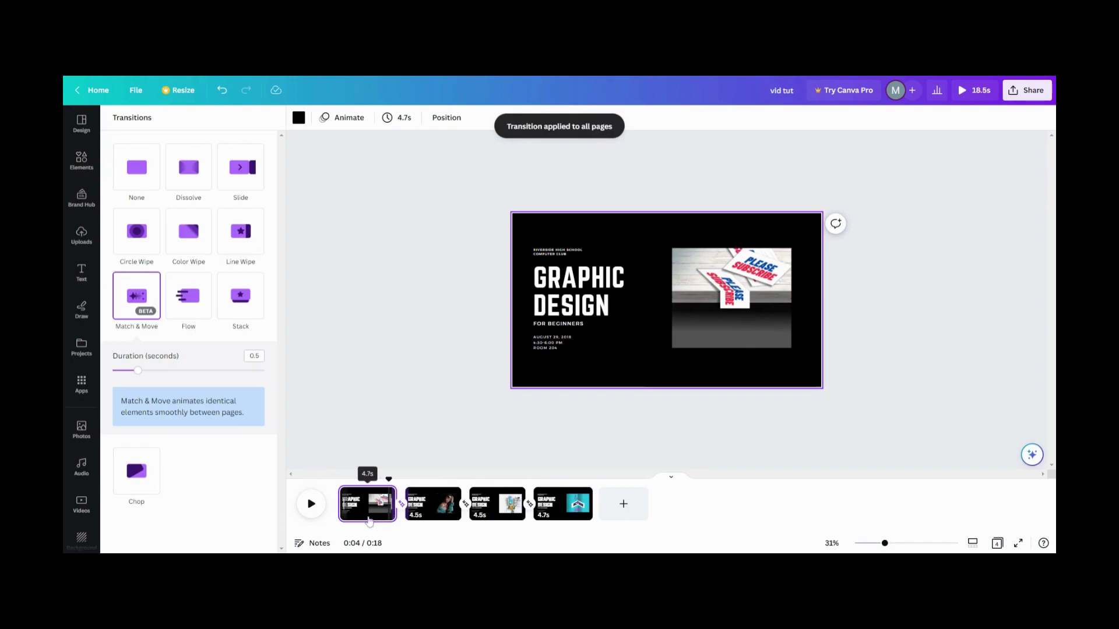
mouse_move(389, 517)
mouse_down()
mouse_move(348, 518)
mouse_move(410, 511)
mouse_move(389, 512)
mouse_up()
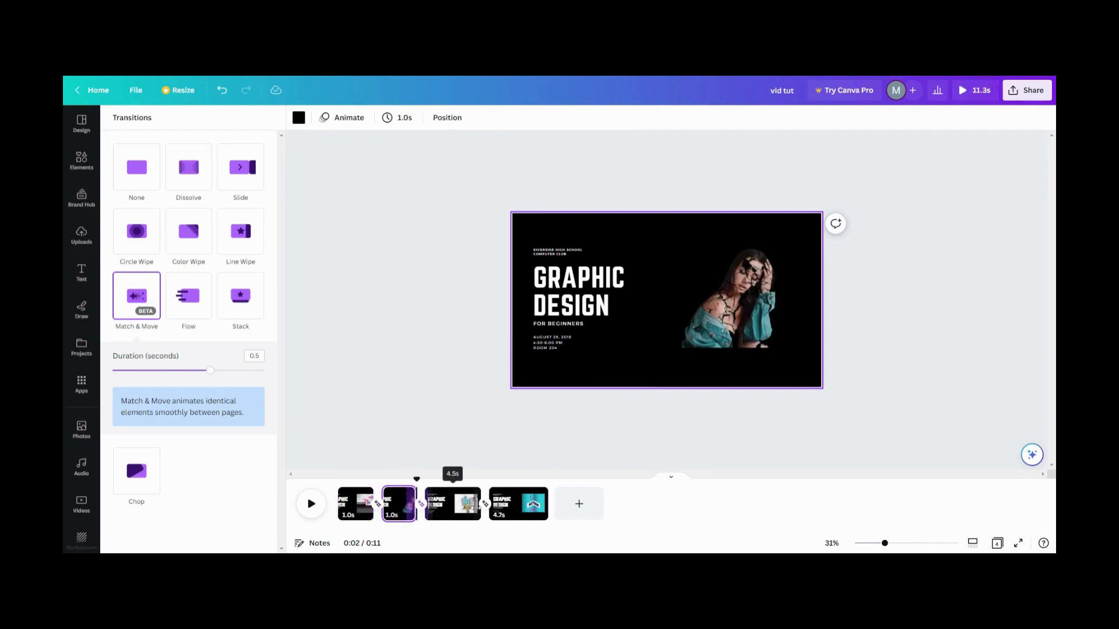
drag(479, 511, 436, 509)
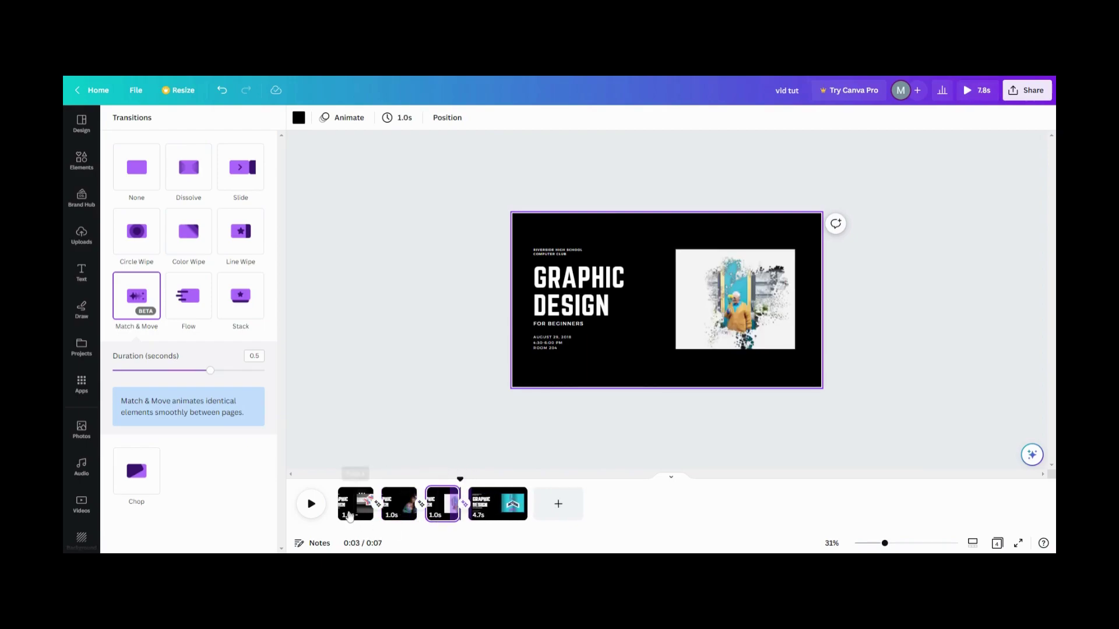
Play the four-page video from the first page, ending on the teal ACTION photo
click(339, 506)
click(311, 504)
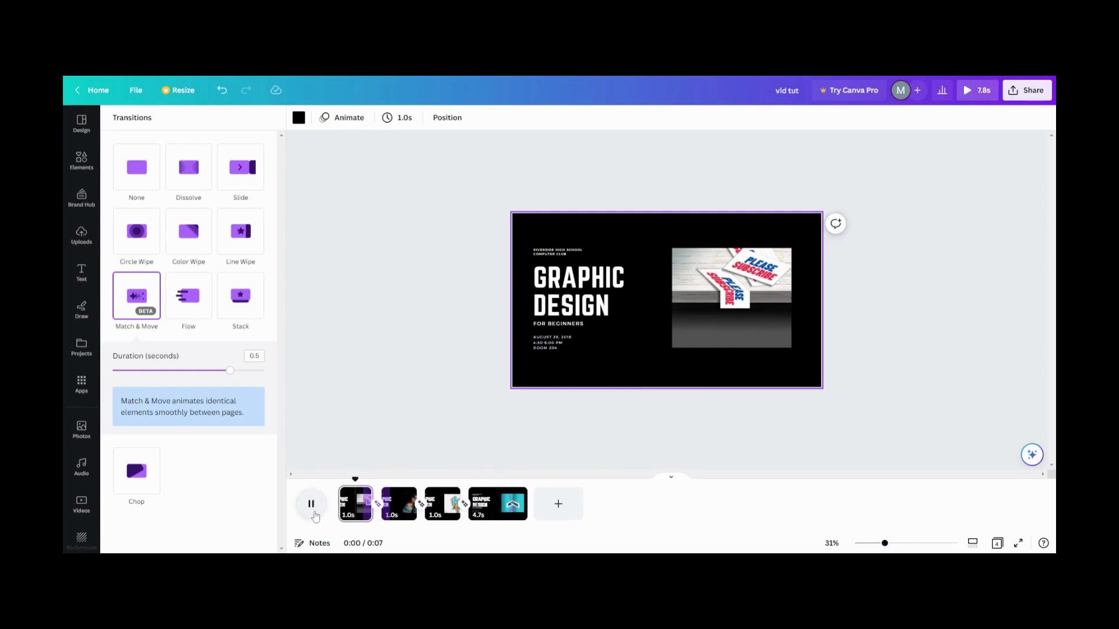